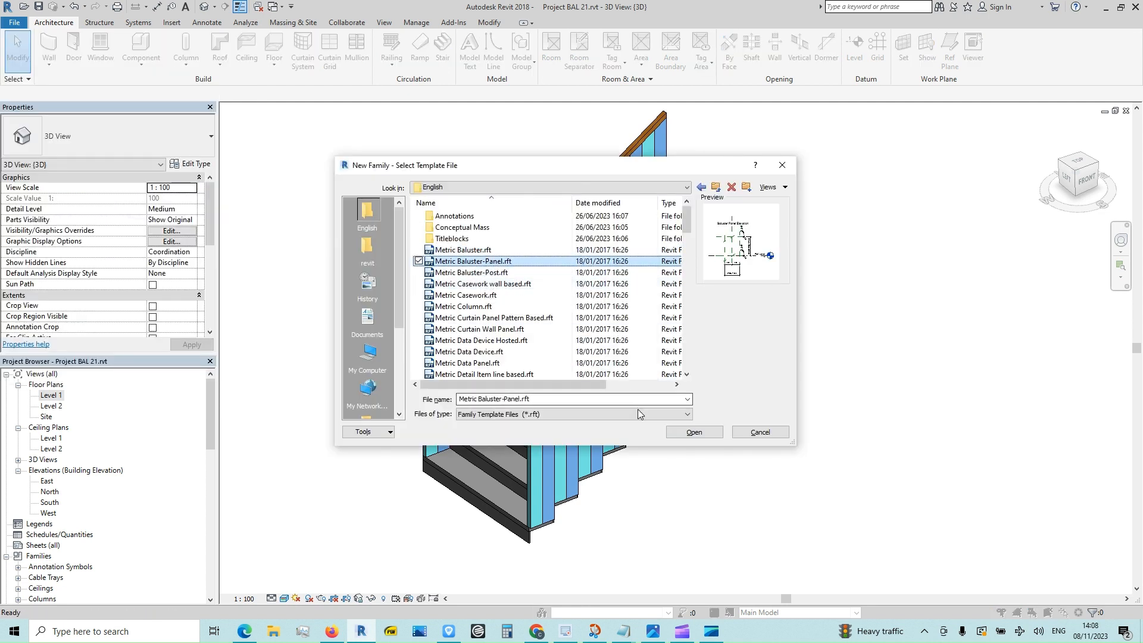
- Create a new family from the Metric Baluster-Panel.rft template
left_click(694, 433)
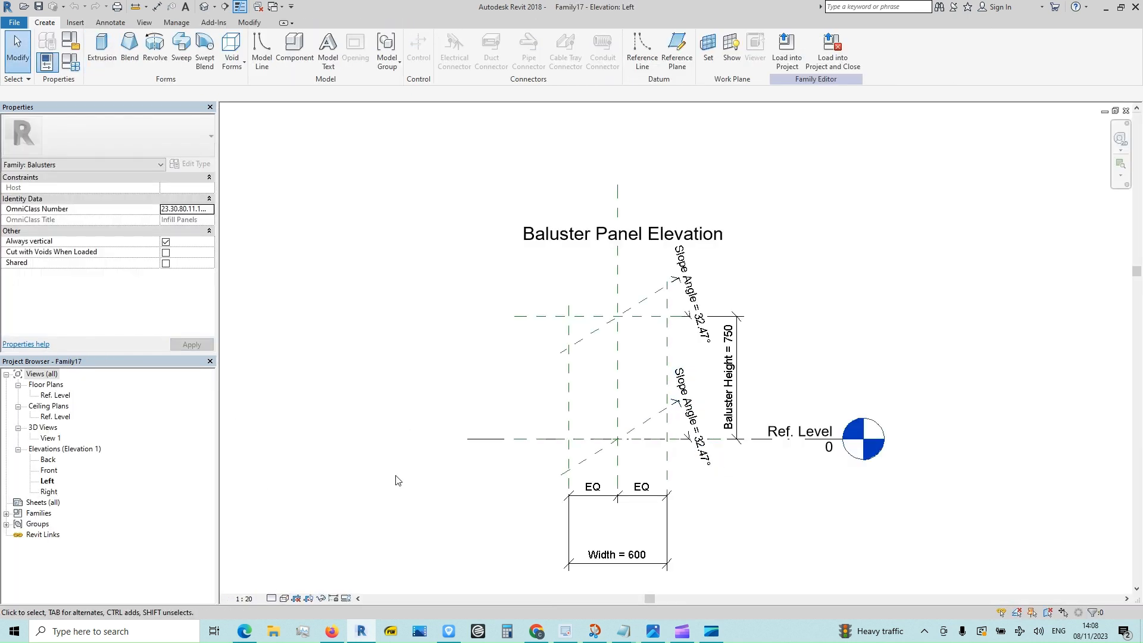
scroll(788, 411, "up", 1)
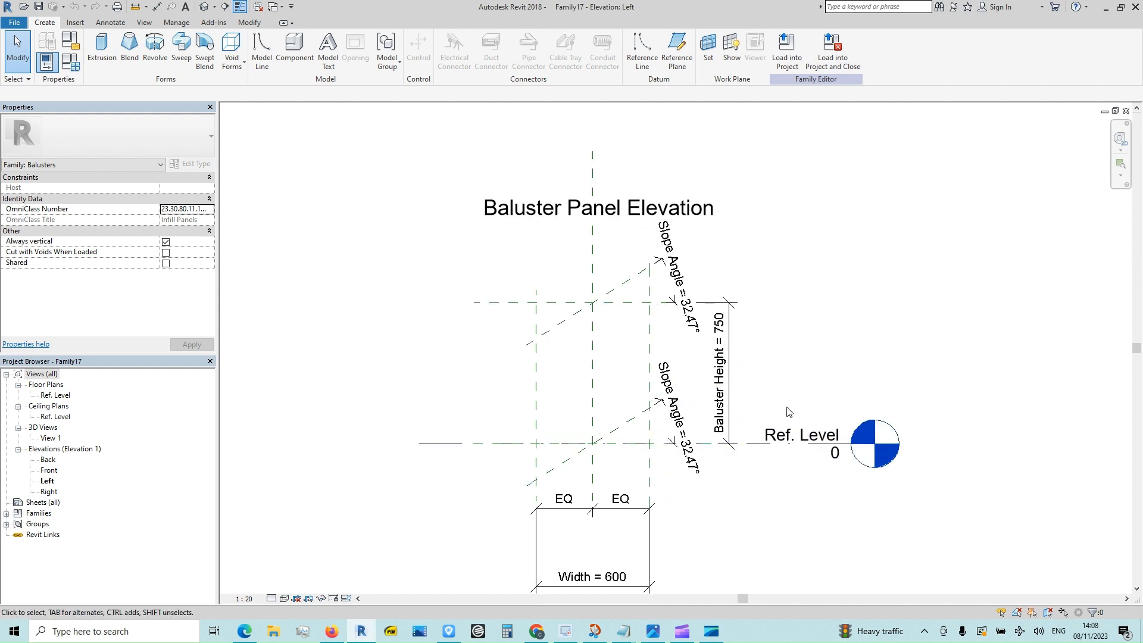
scroll(788, 412, "up", 1)
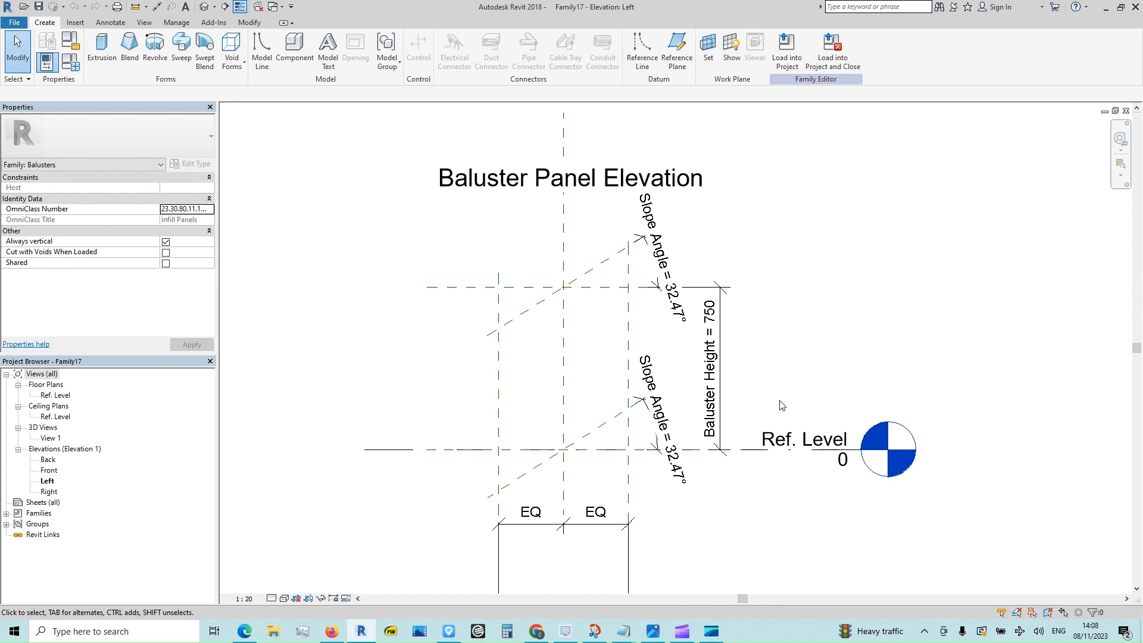
scroll(765, 270, "down", 2)
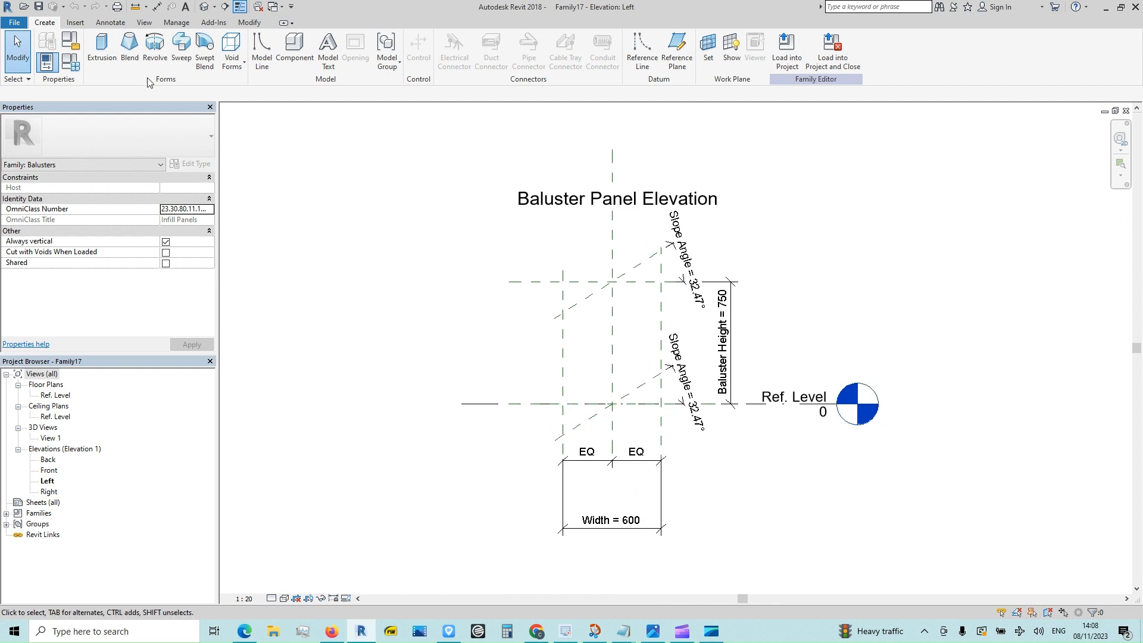
- Begin an extrusion on Reference Plane : Center (Left/Right) and sketch a rectangle about 300 by 559 mm between the left width plane, centre plane and Ref. Level
left_click(102, 49)
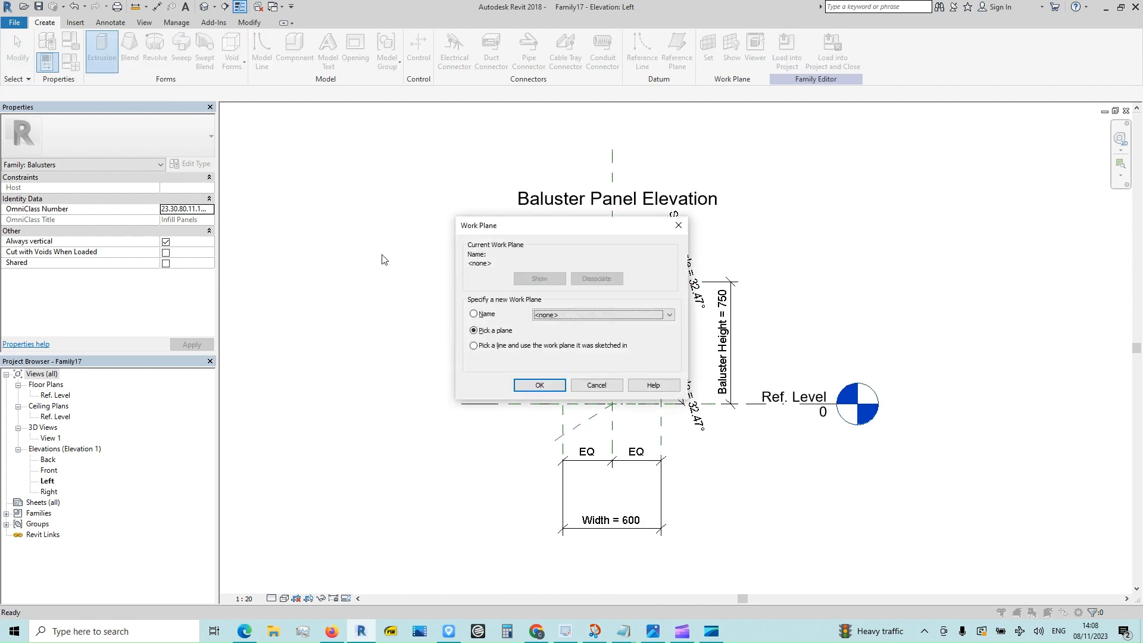
left_click(670, 315)
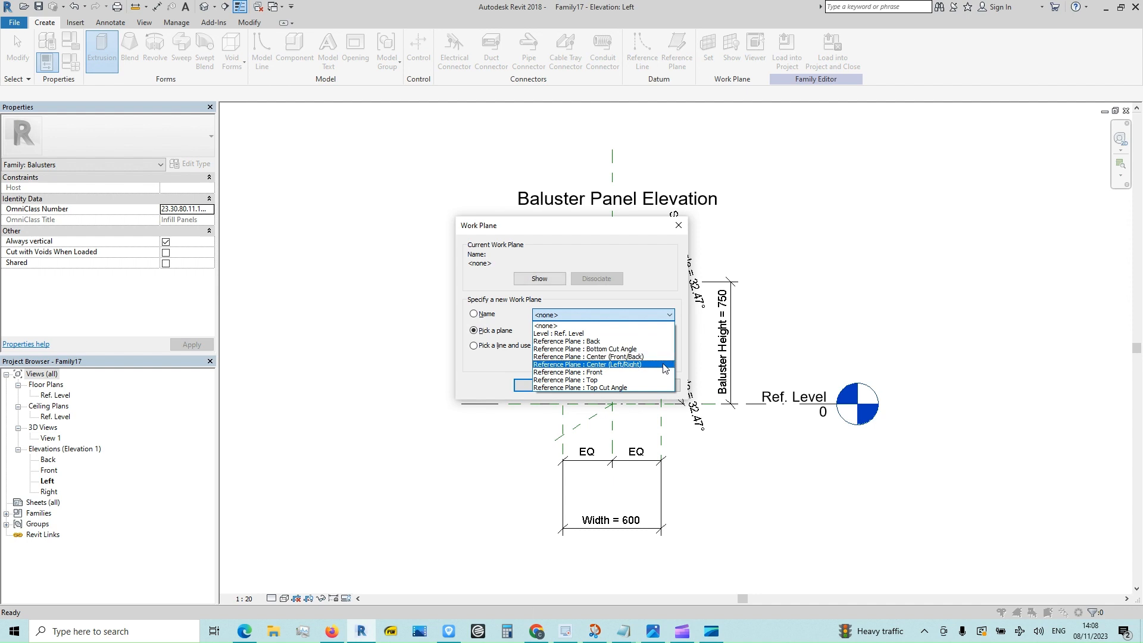
left_click(601, 364)
left_click(551, 385)
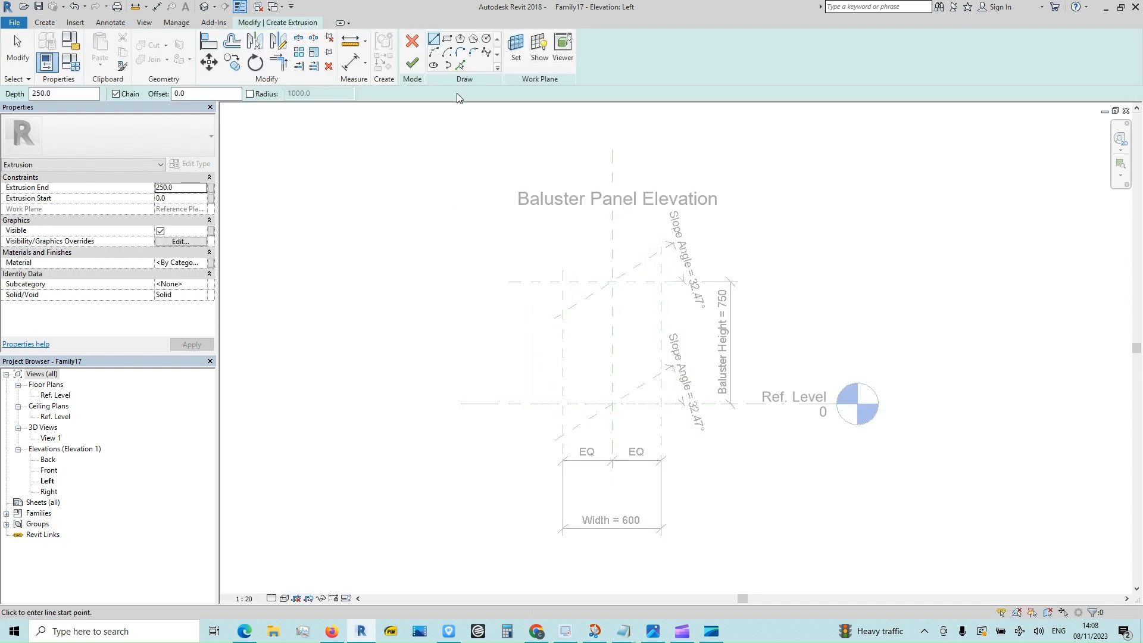
left_click(447, 39)
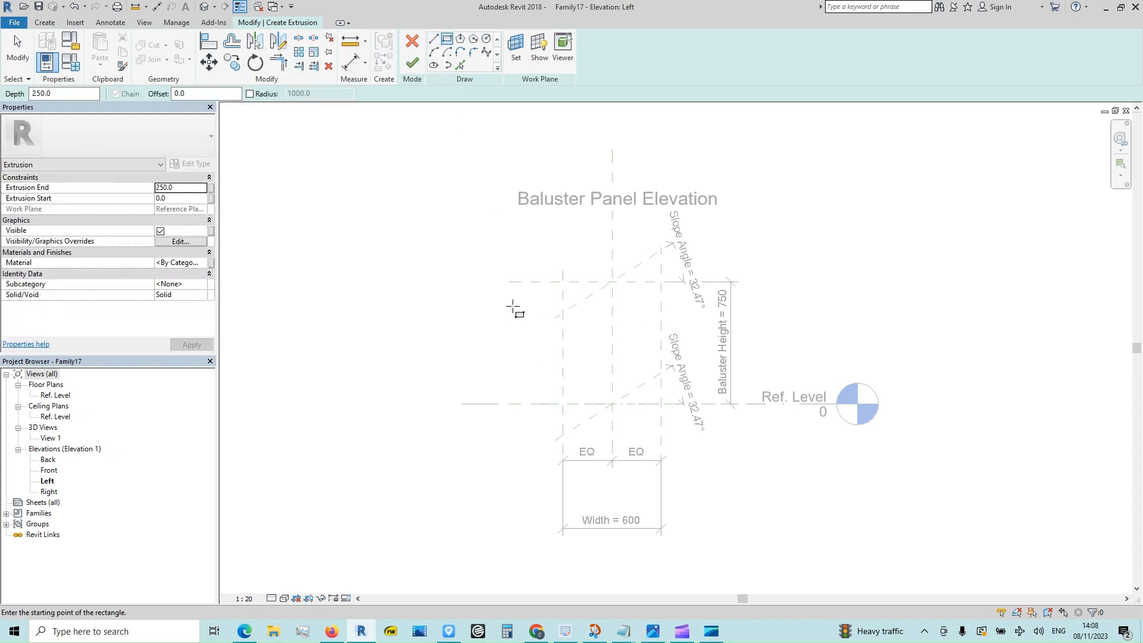
left_click(562, 314)
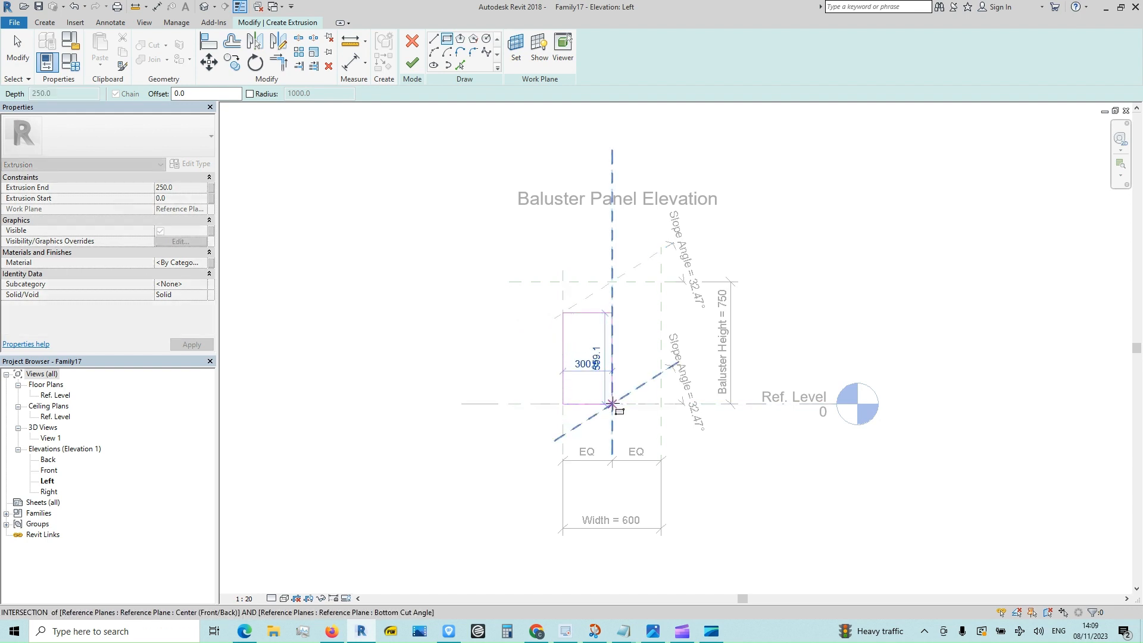
left_click(612, 404)
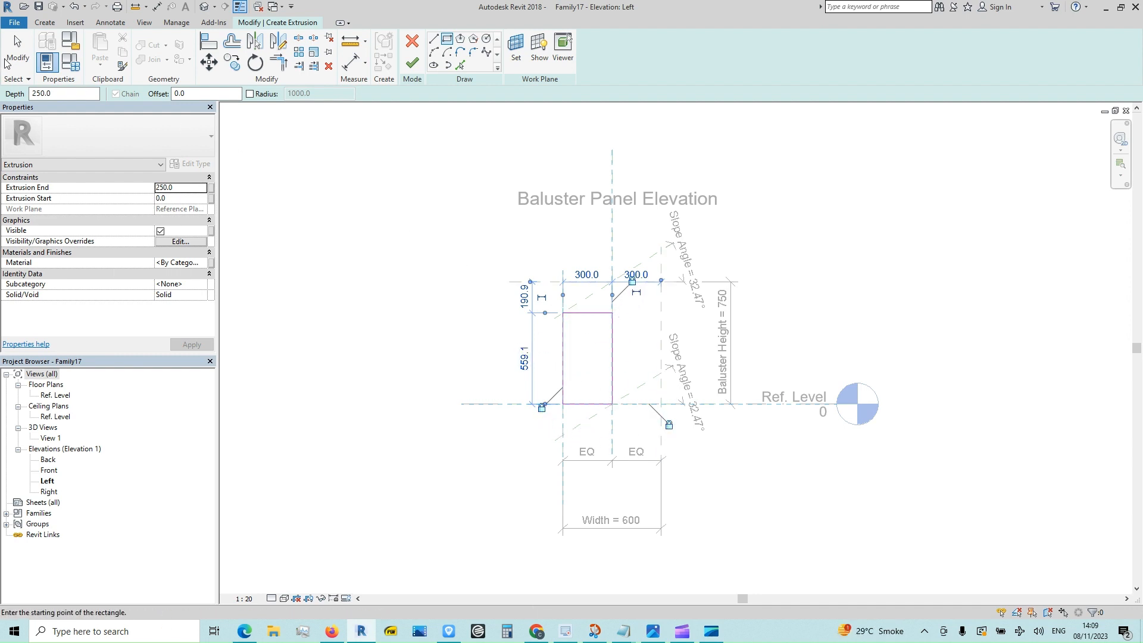
left_click(16, 58)
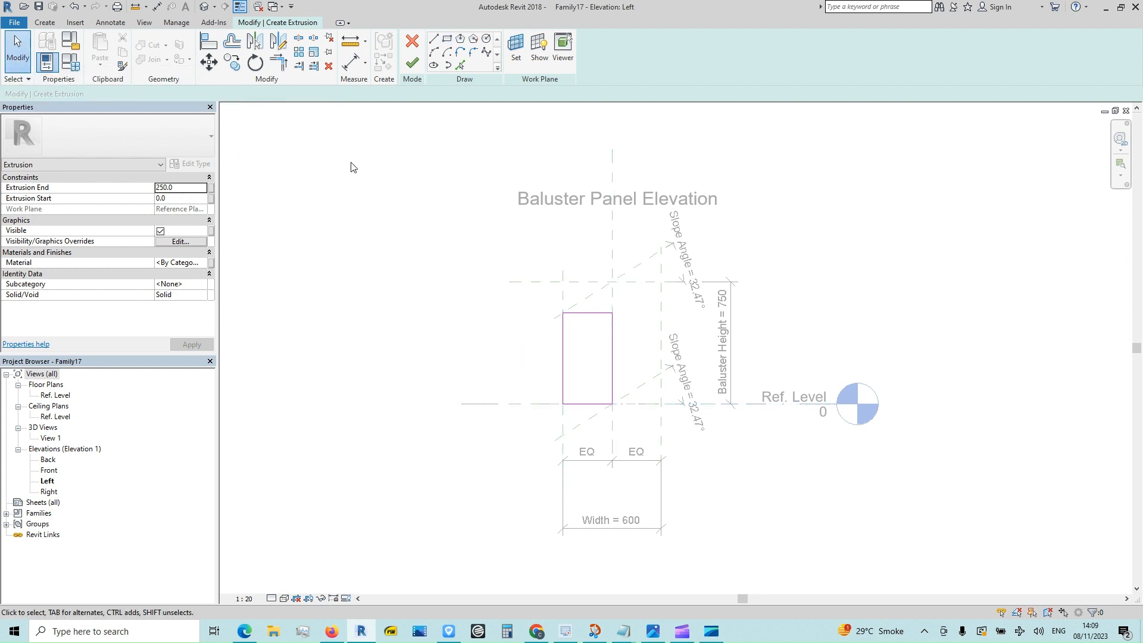
- Align and lock the rectangle's top edge to the upper sloped reference plane, and finish the extrusion
left_click(209, 42)
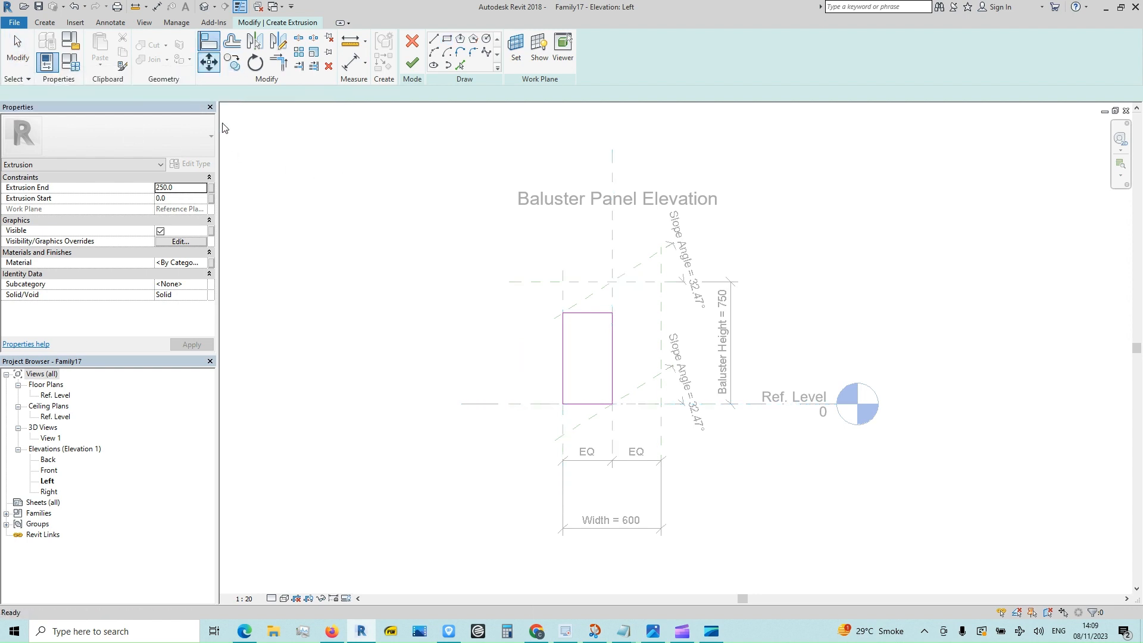
left_click(641, 266)
left_click(596, 313)
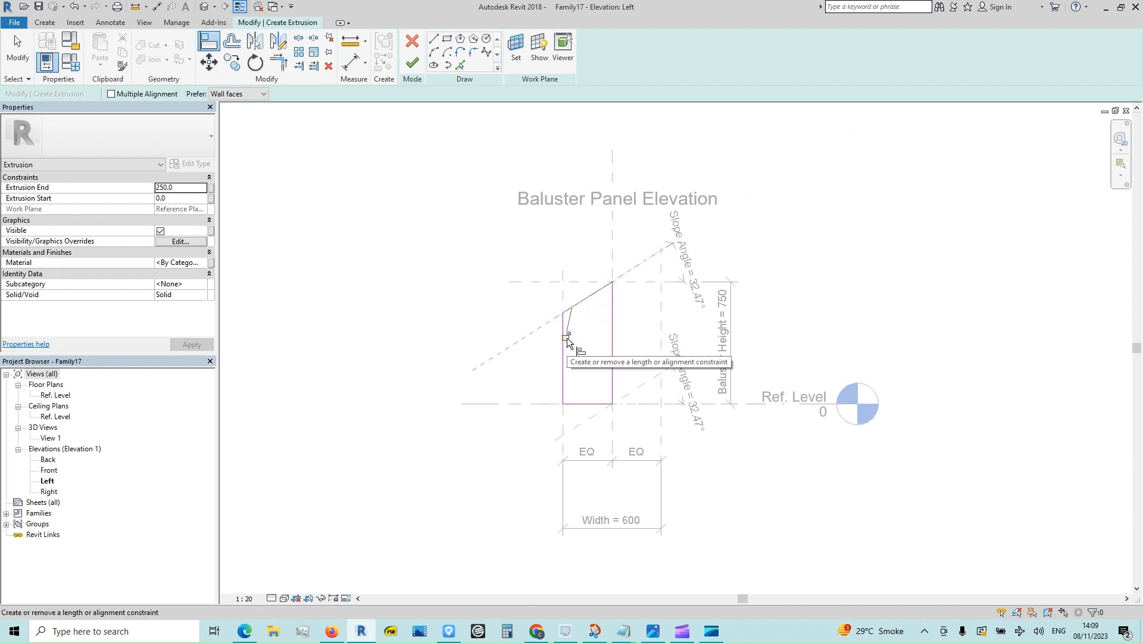
left_click(567, 338)
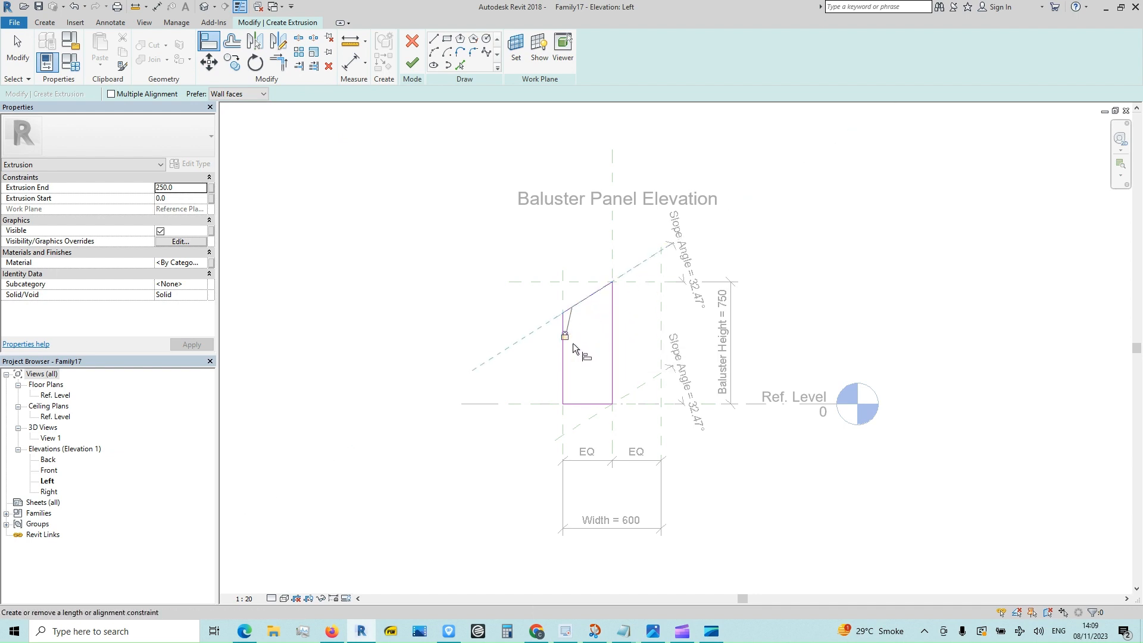
left_click(413, 63)
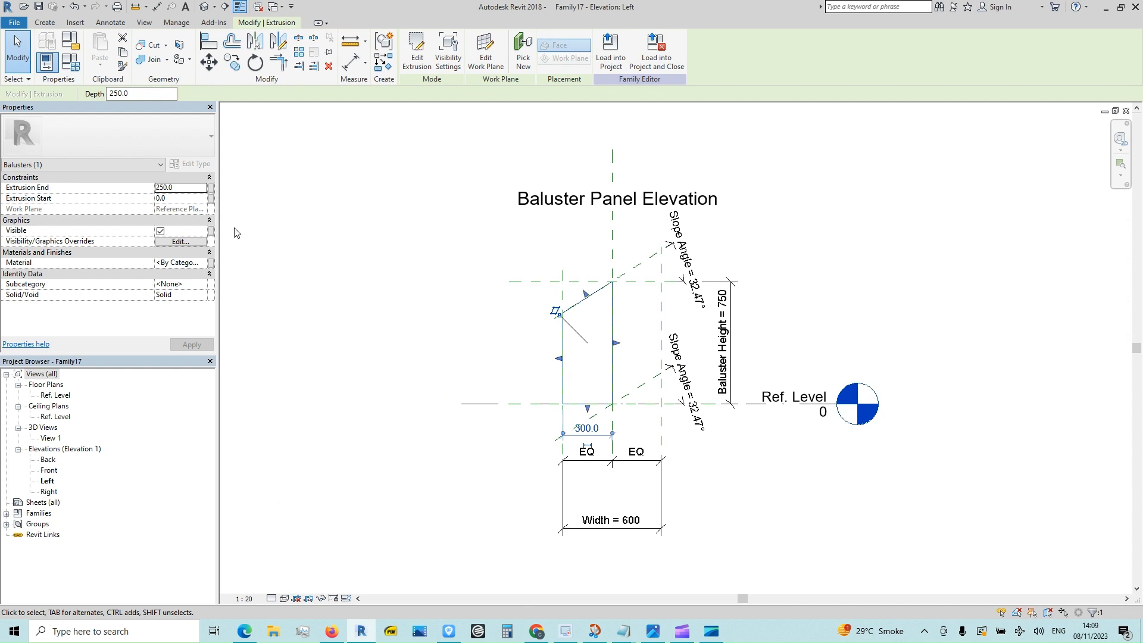
- Associate the extrusion's material with a new type parameter named MAT
left_click(212, 263)
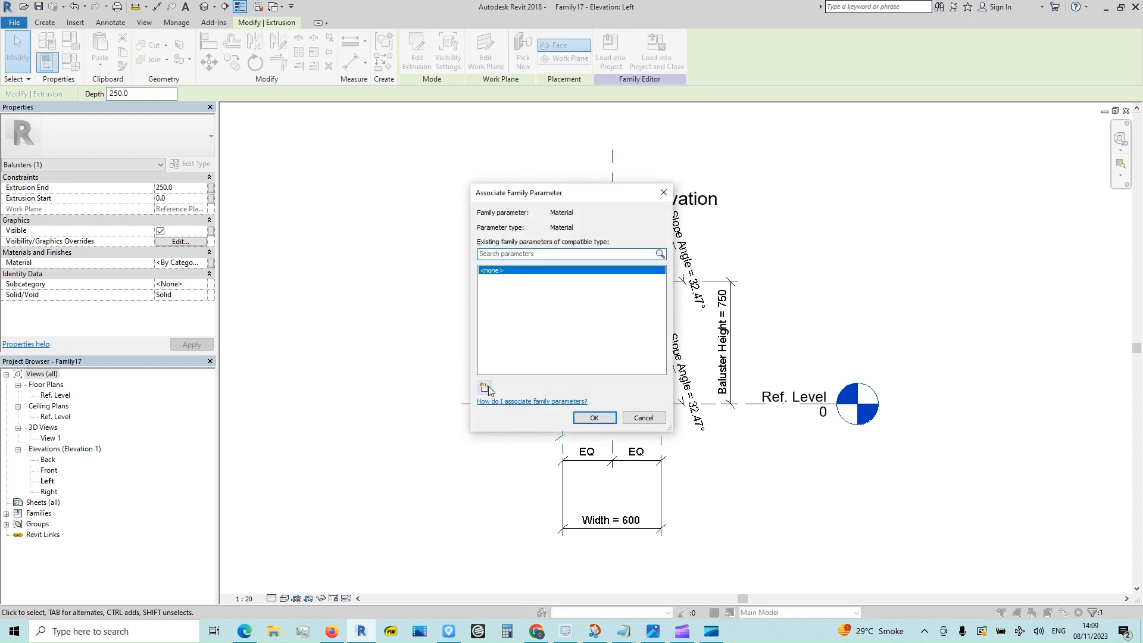
left_click(485, 388)
type("MAT")
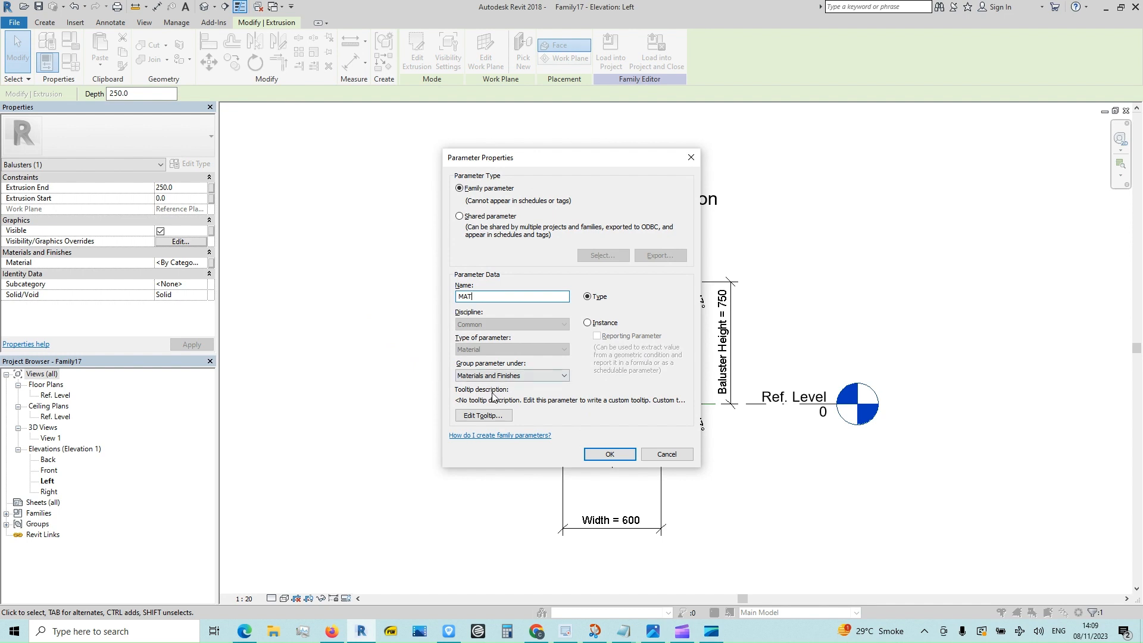
left_click(610, 455)
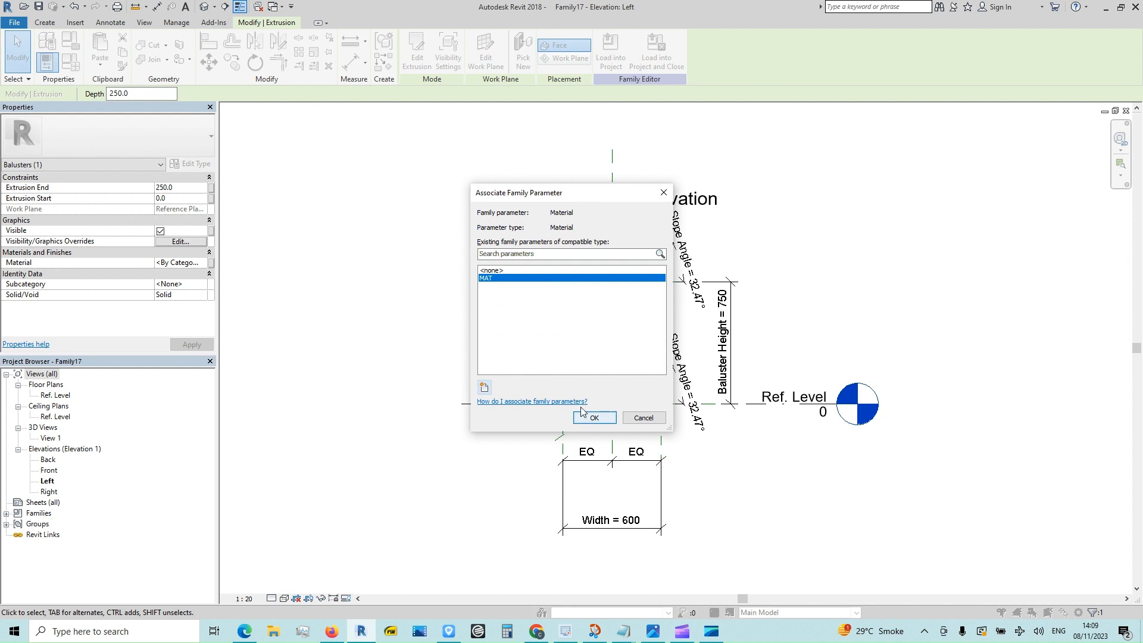
left_click(599, 419)
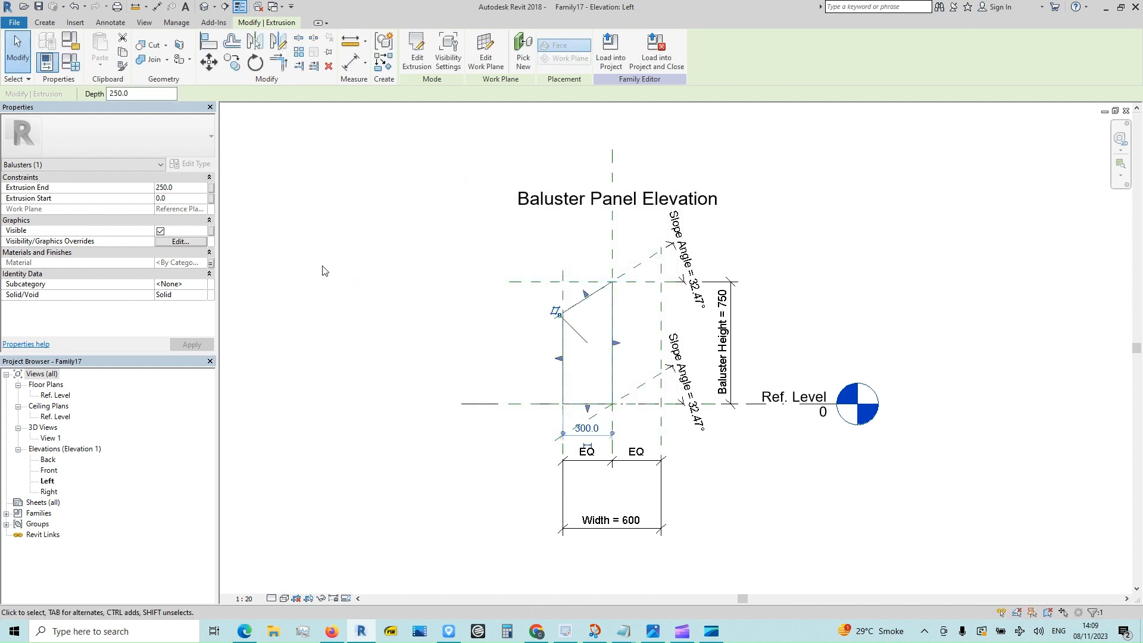
- Associate the Extrusion End with a new length type parameter named FR W1
left_click(211, 188)
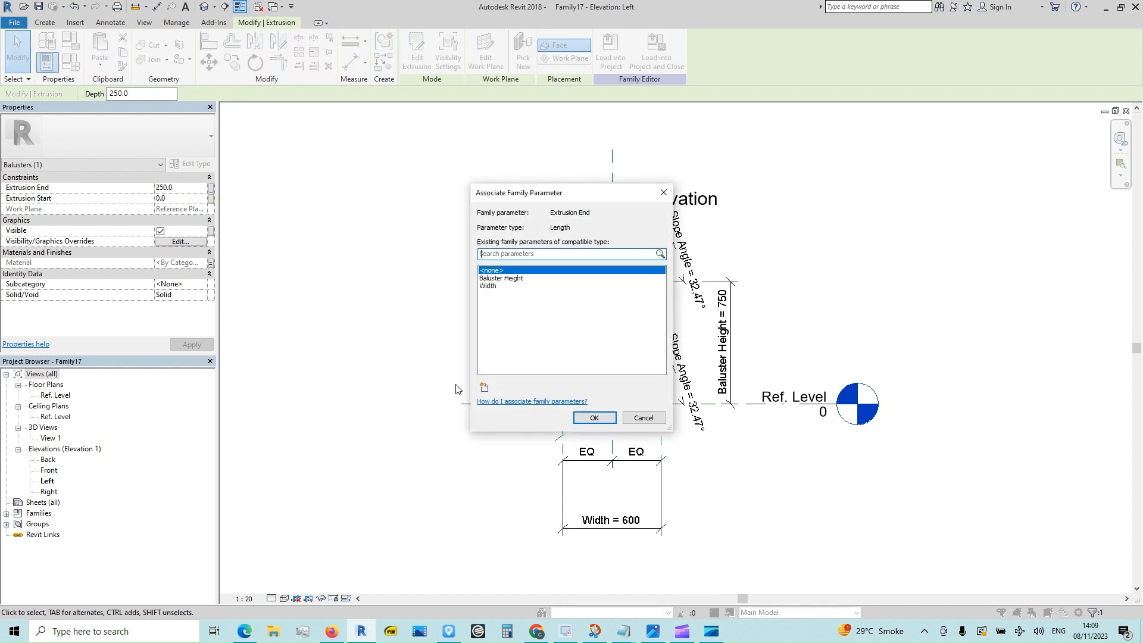
left_click(485, 387)
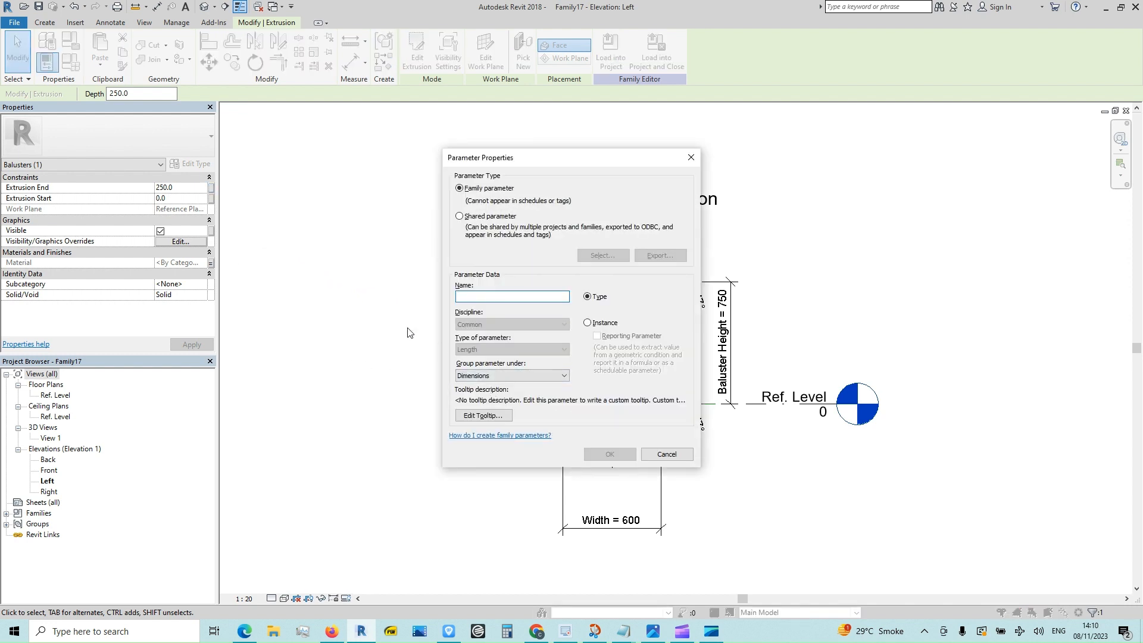
type("FR W1")
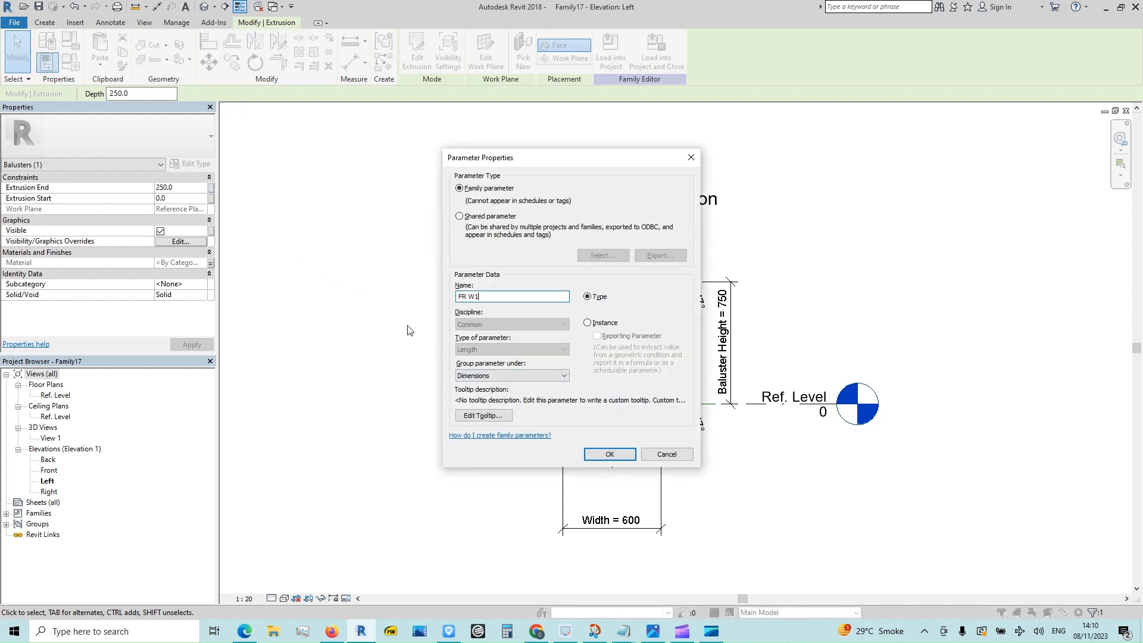
left_click(612, 454)
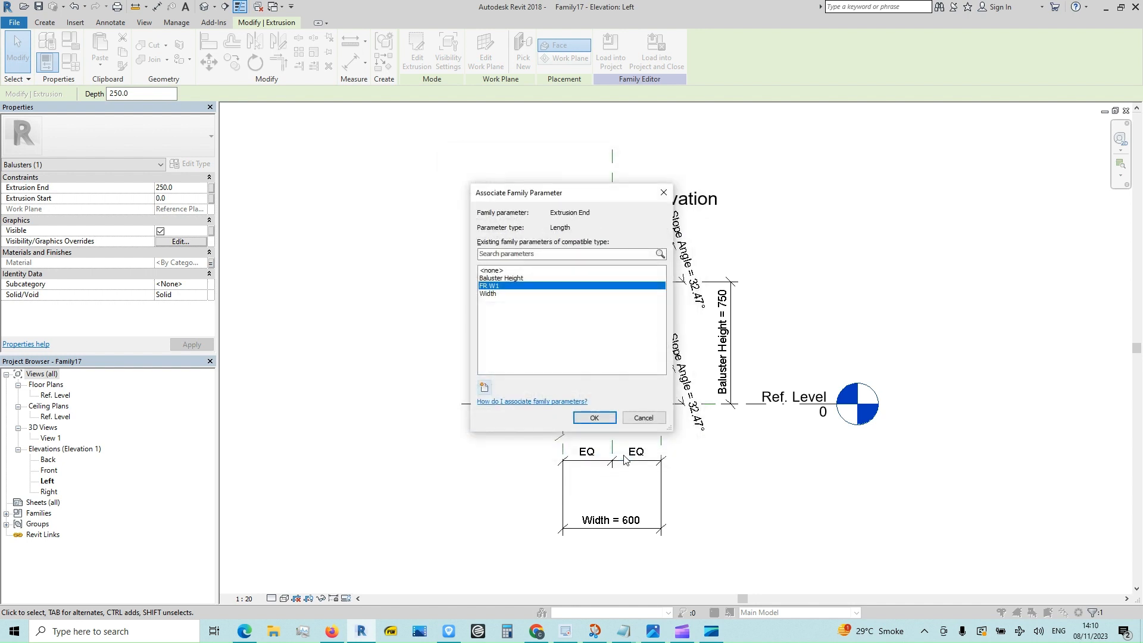
left_click(600, 423)
- Associate the Extrusion Start with a new length type parameter named FR W2
left_click(211, 199)
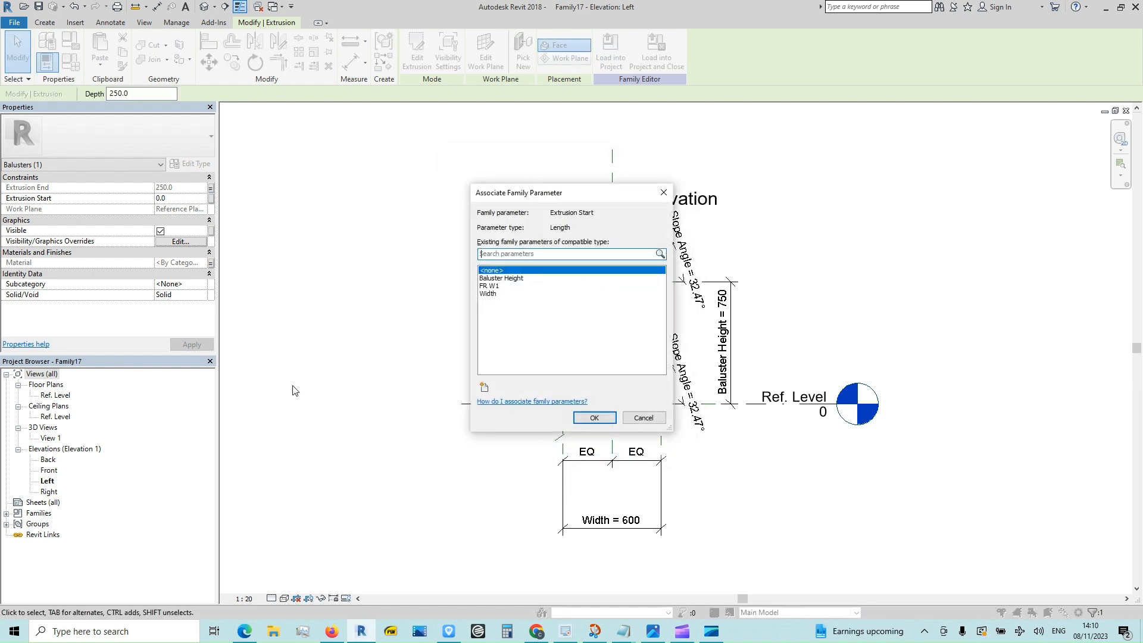
left_click(484, 387)
type("F")
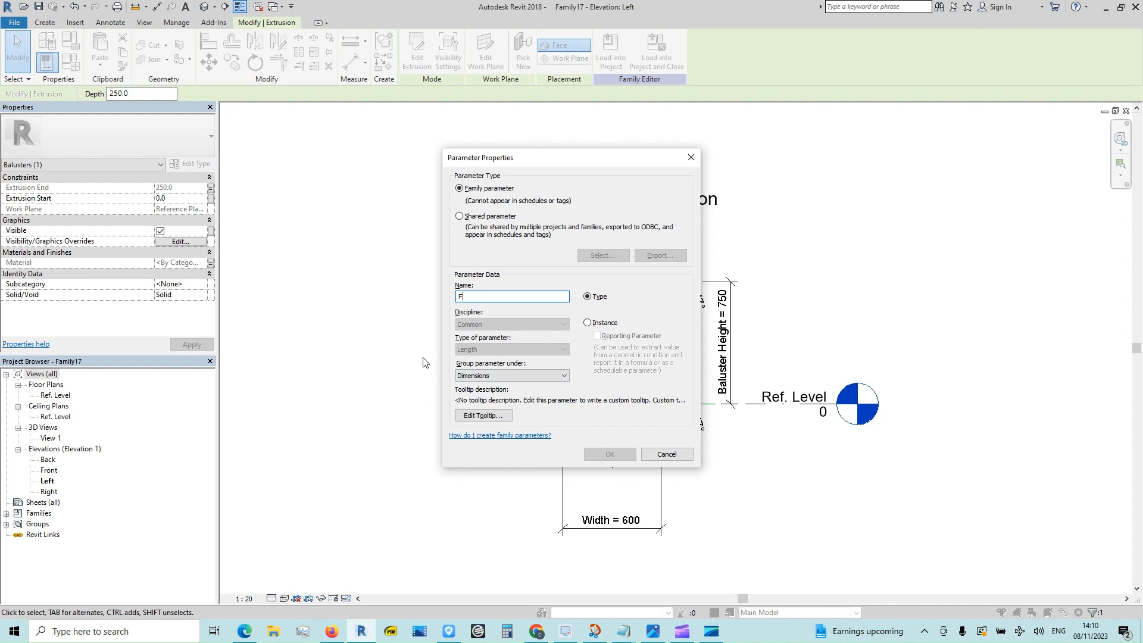
type("R W2")
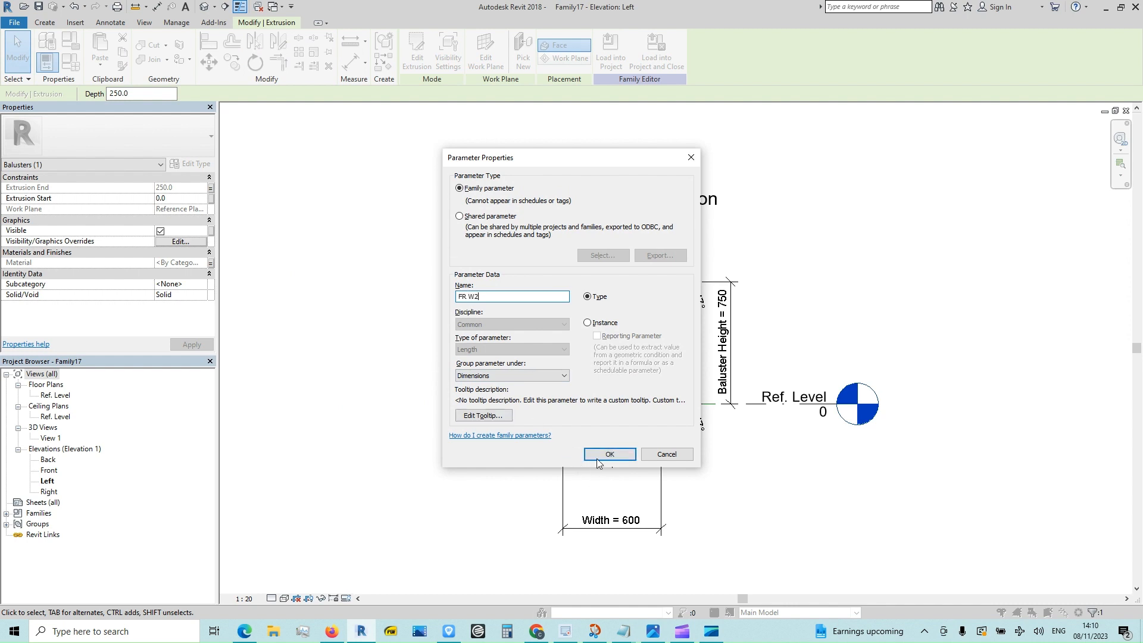
left_click(599, 458)
left_click(594, 417)
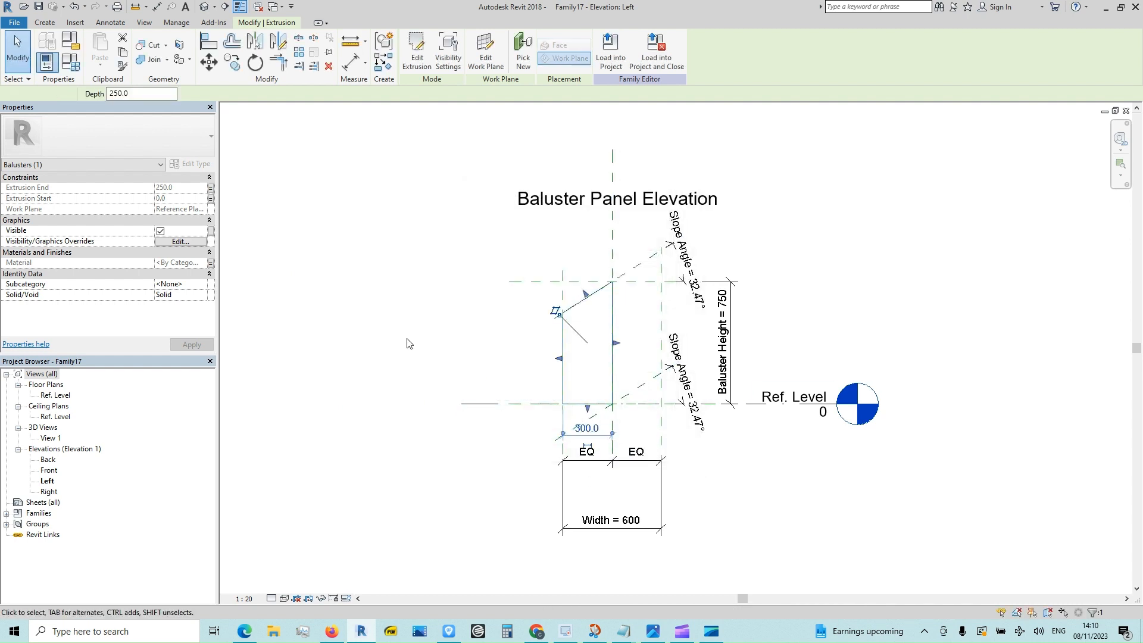
- In the family types, give FR W2 the formula -FR W1 and set FR W1 to 25
left_click(71, 62)
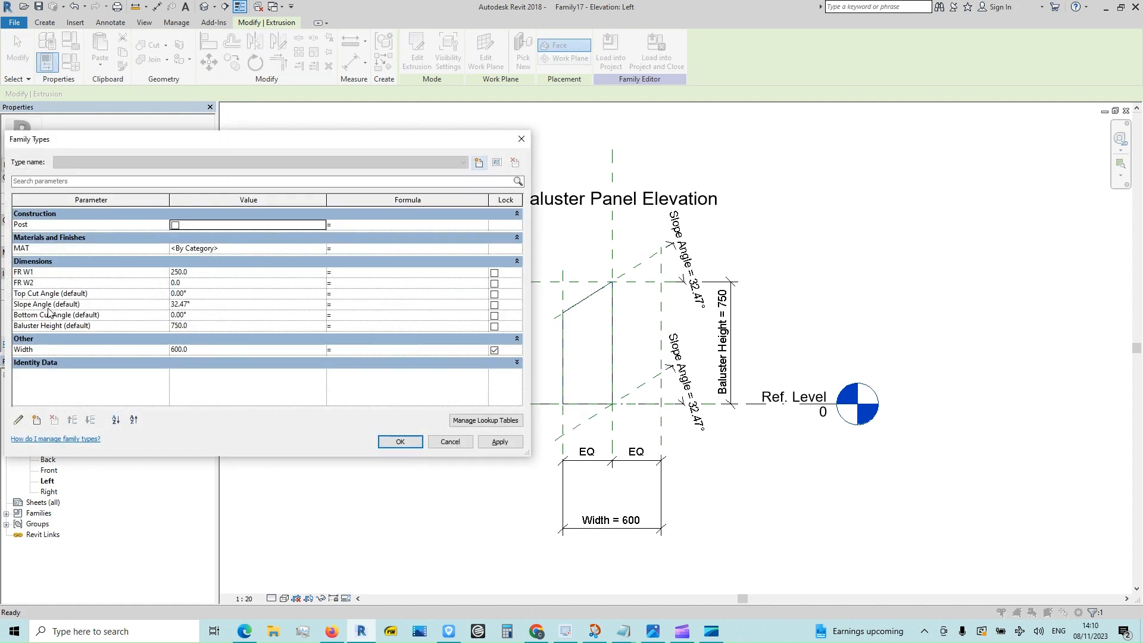
left_click(353, 284)
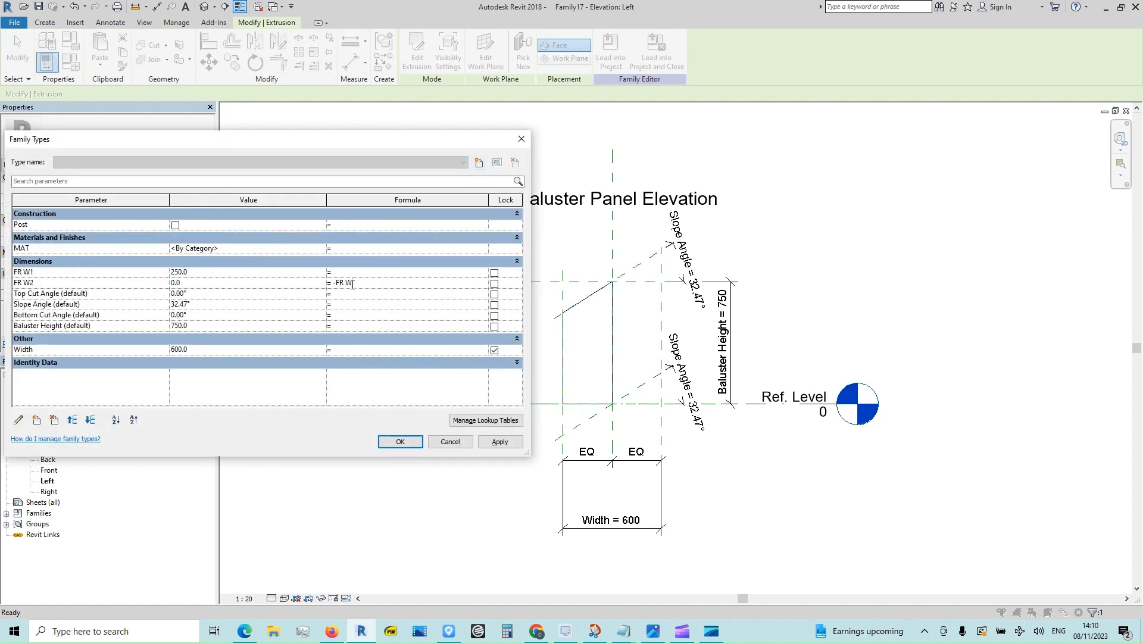
left_click(198, 271)
left_click(500, 442)
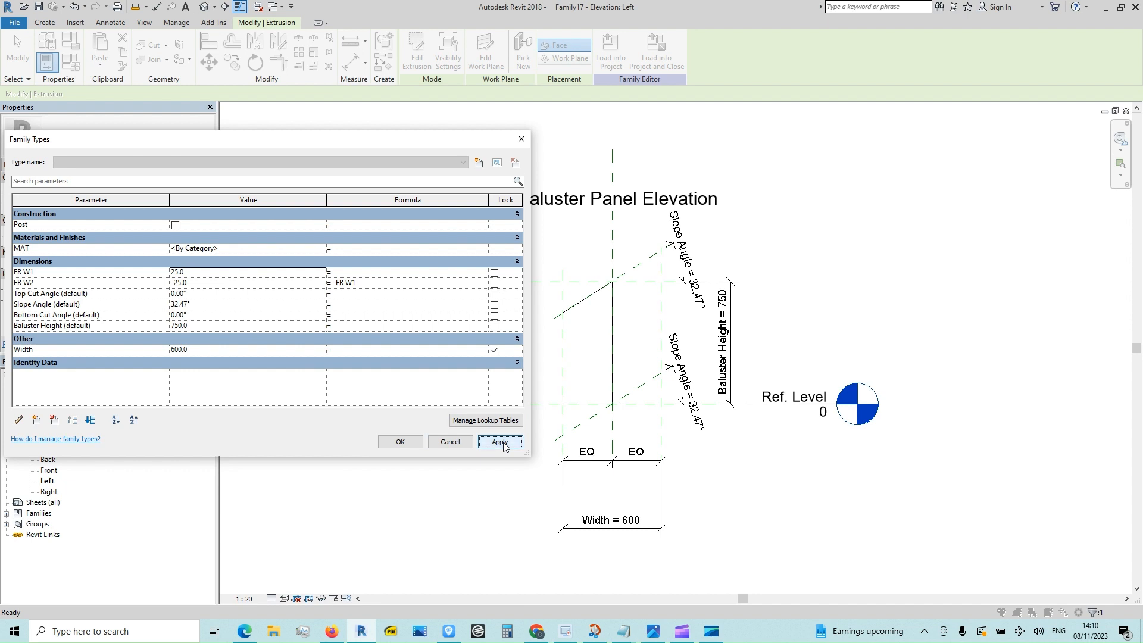
- Set the family's Width parameter to 300 and accept the family type changes
left_click(204, 348)
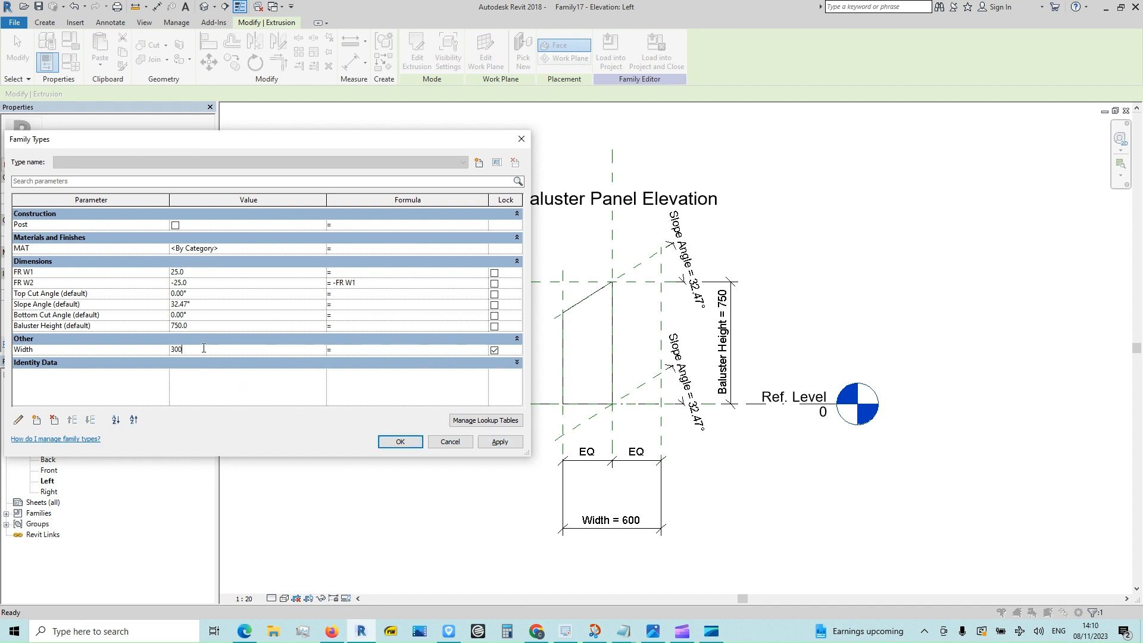
left_click(500, 442)
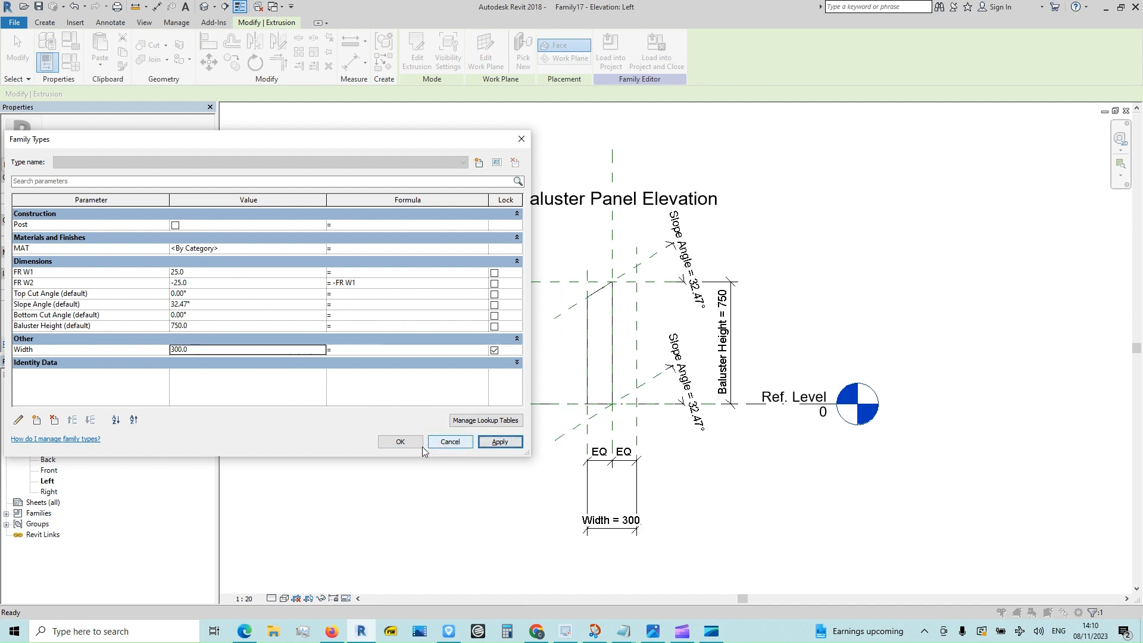
left_click(403, 443)
- Start a new extrusion on the Center (Left/Right) reference plane
scroll(689, 474, "up", 1)
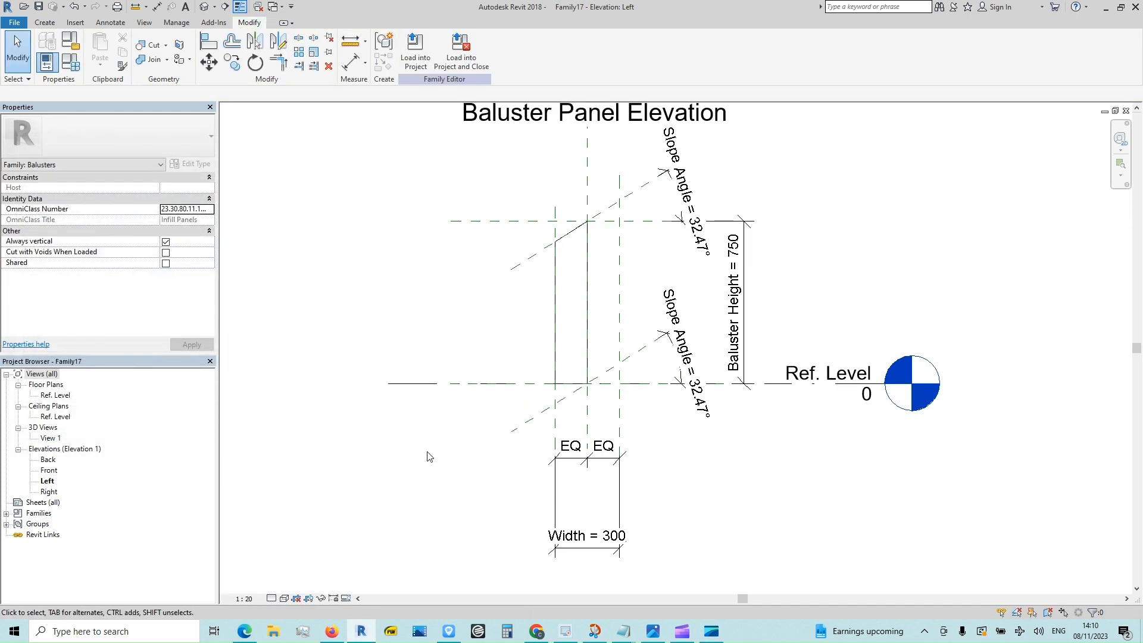
scroll(360, 424, "down", 1)
scroll(701, 430, "up", 1)
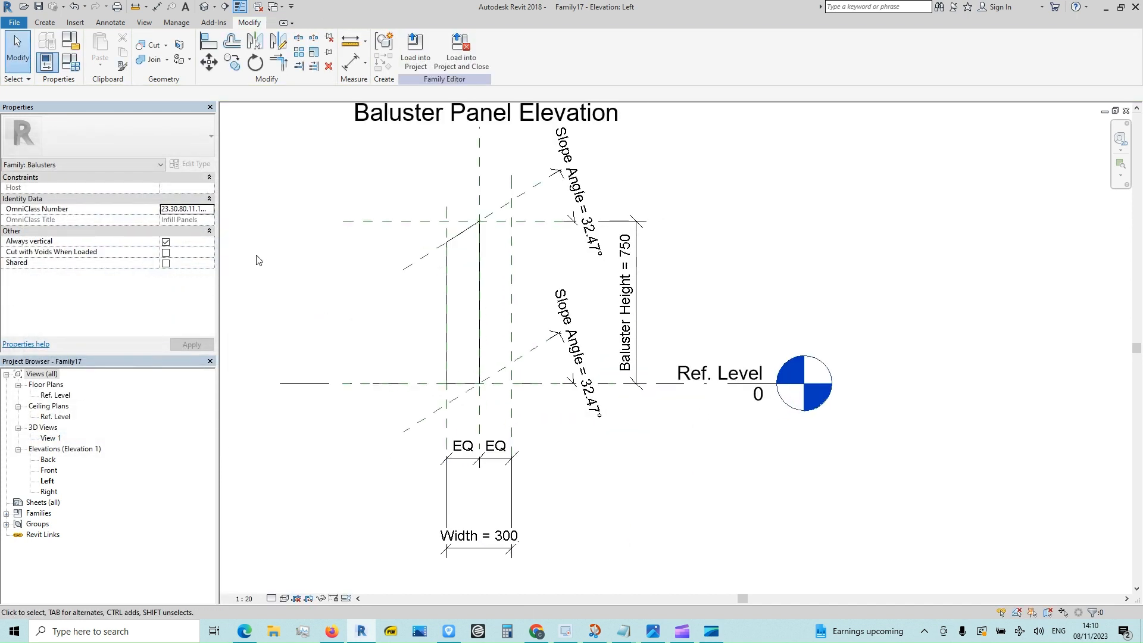
left_click(45, 23)
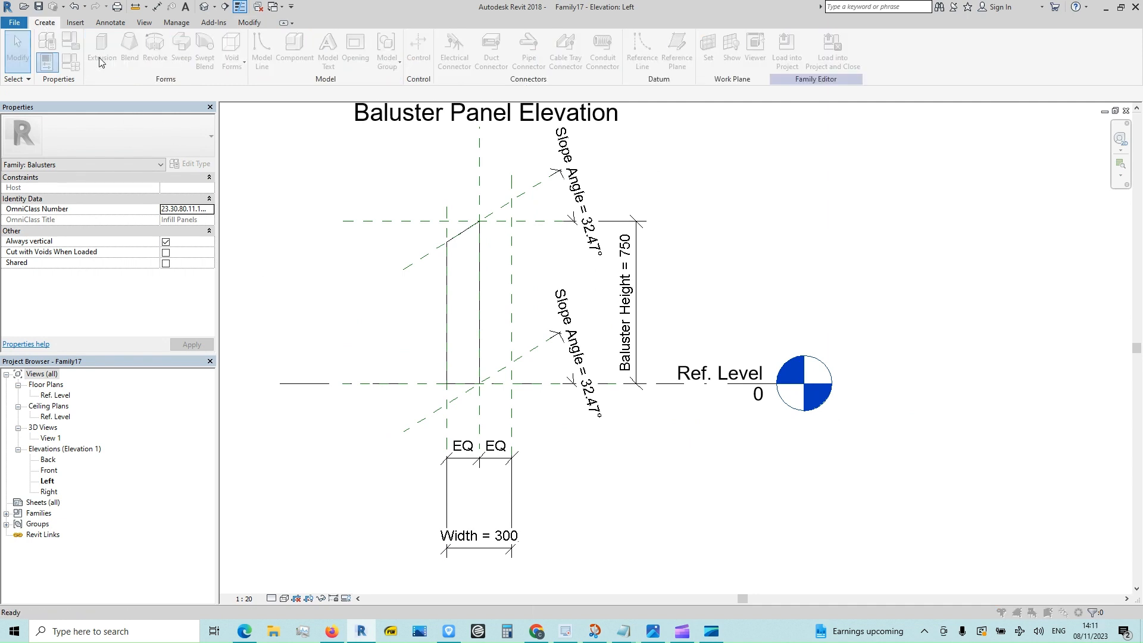
left_click(102, 51)
left_click(669, 315)
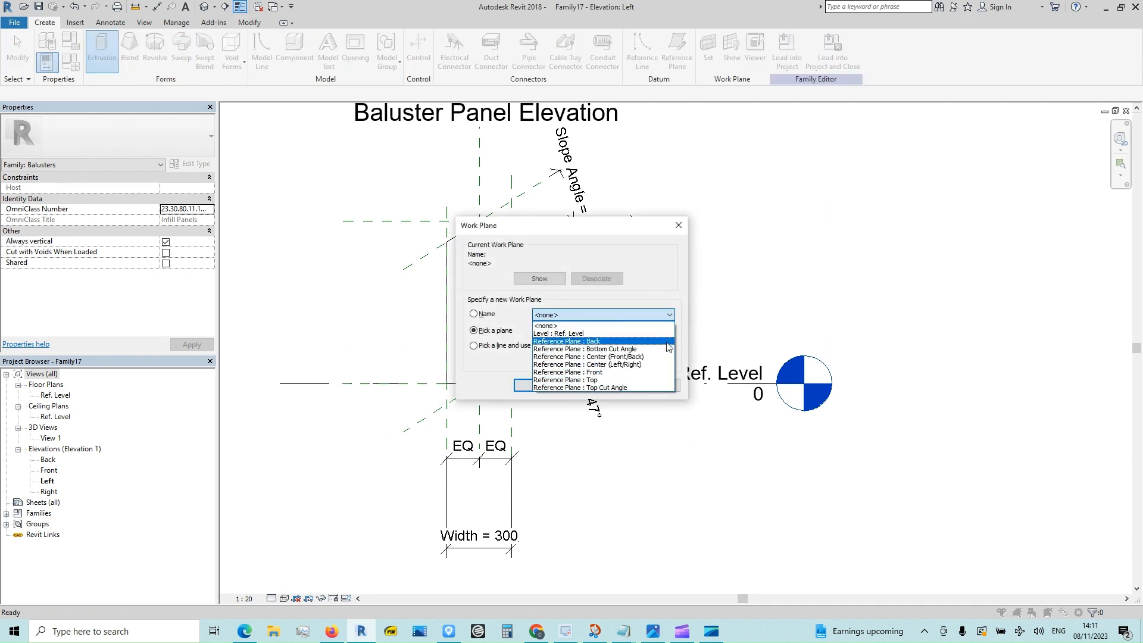
left_click(666, 364)
left_click(544, 386)
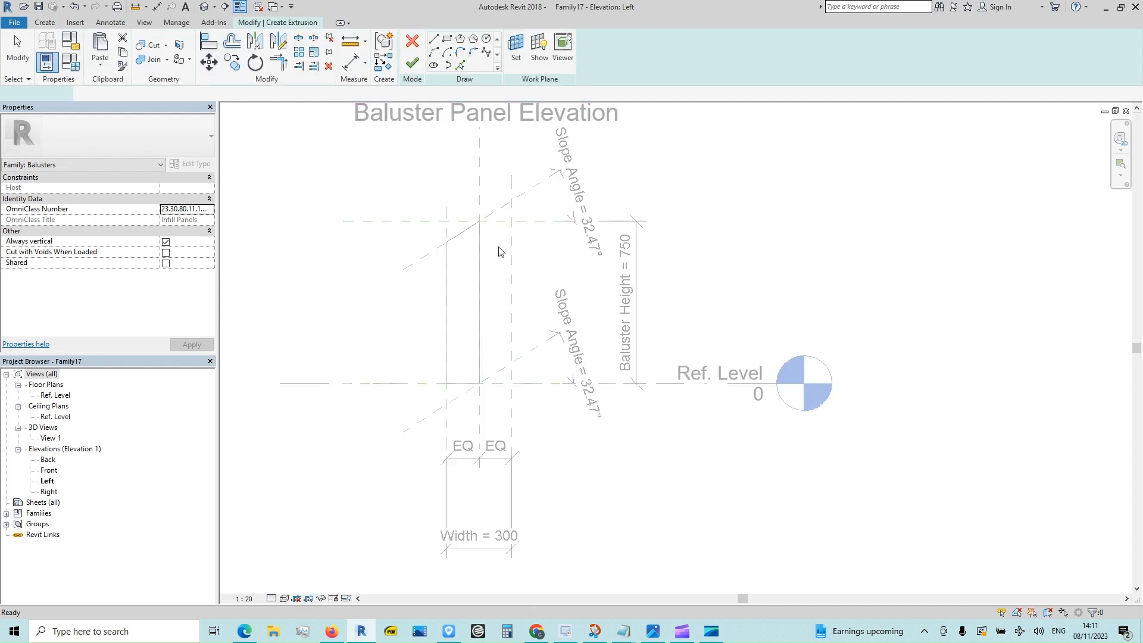
- Sketch a 150 by 750 rectangle in the empty half of the panel, locking both vertical sides and the base to their references
left_click(479, 174)
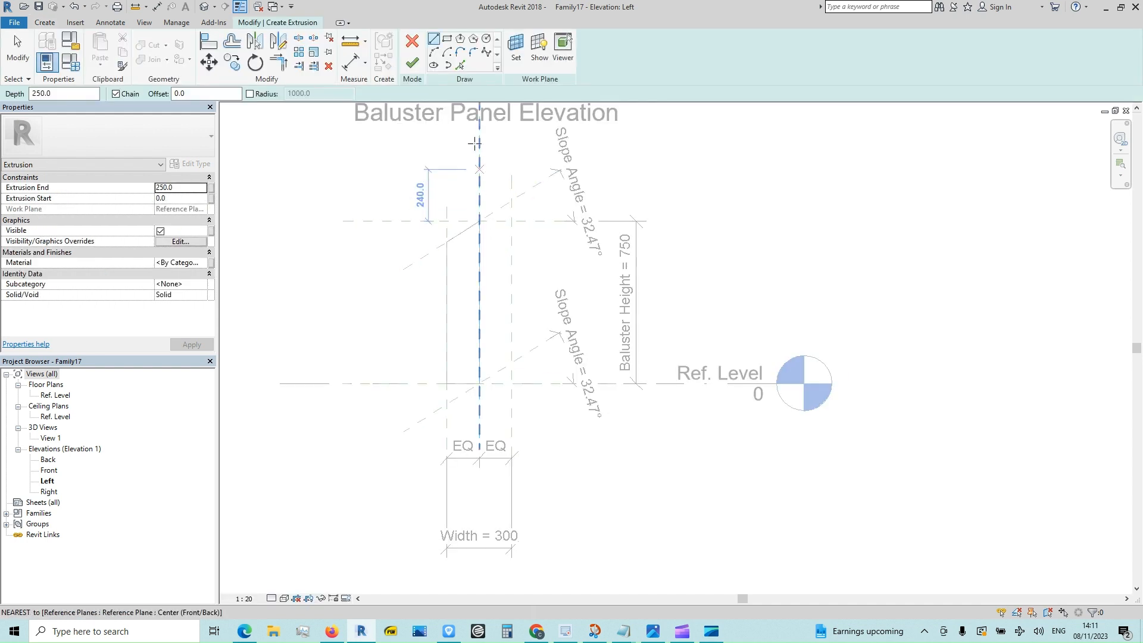
left_click(447, 39)
left_click(479, 221)
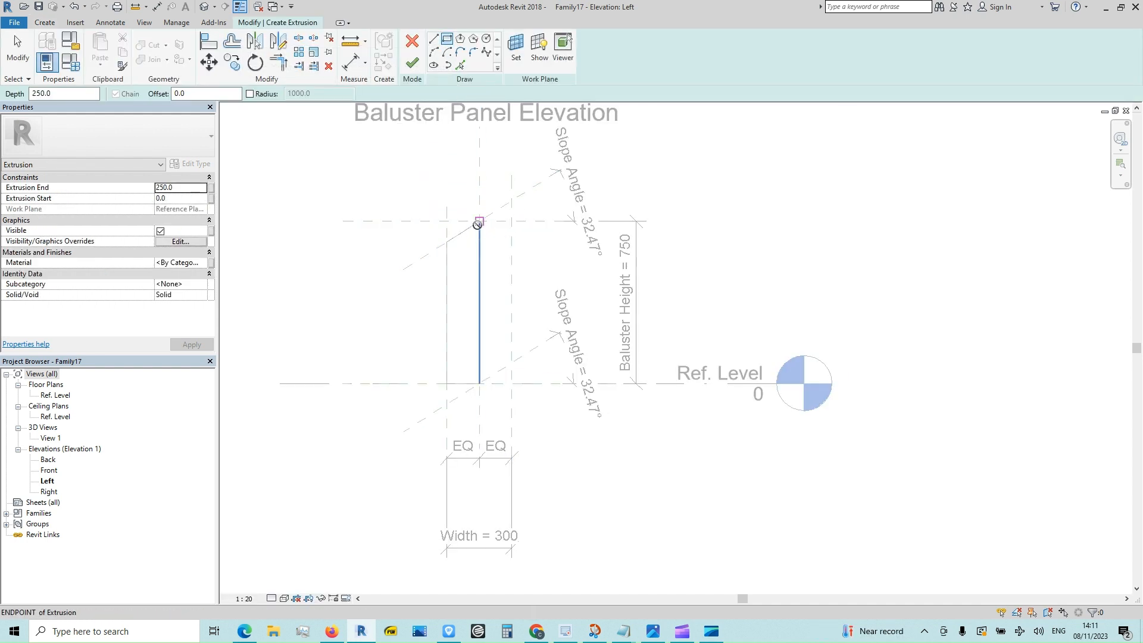
left_click(512, 384)
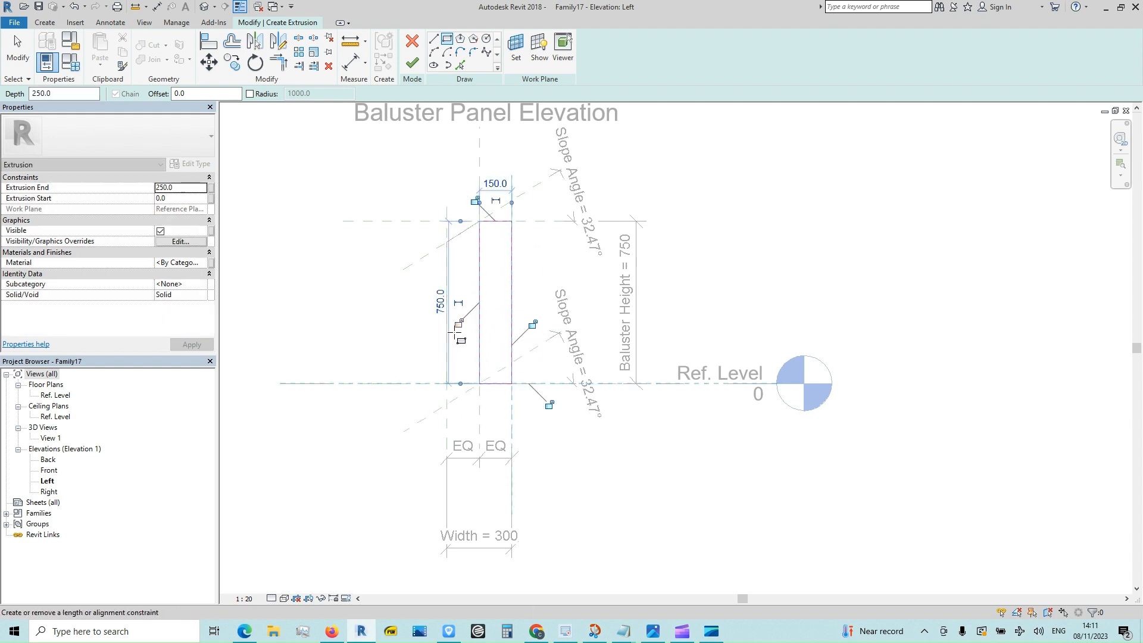
left_click(457, 323)
left_click(532, 325)
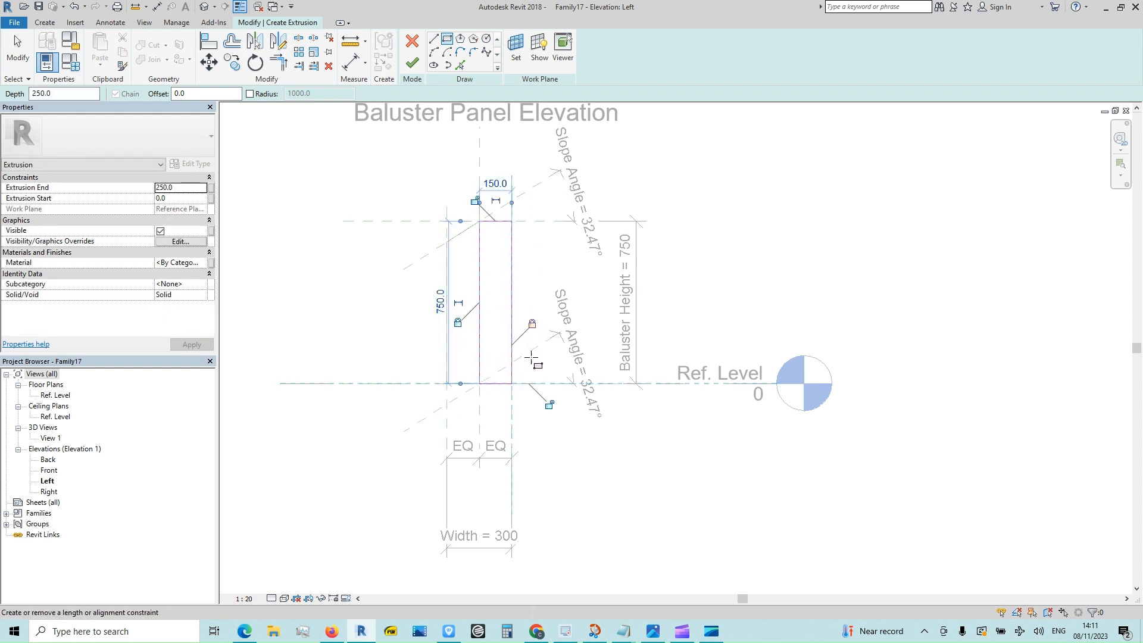
left_click(550, 406)
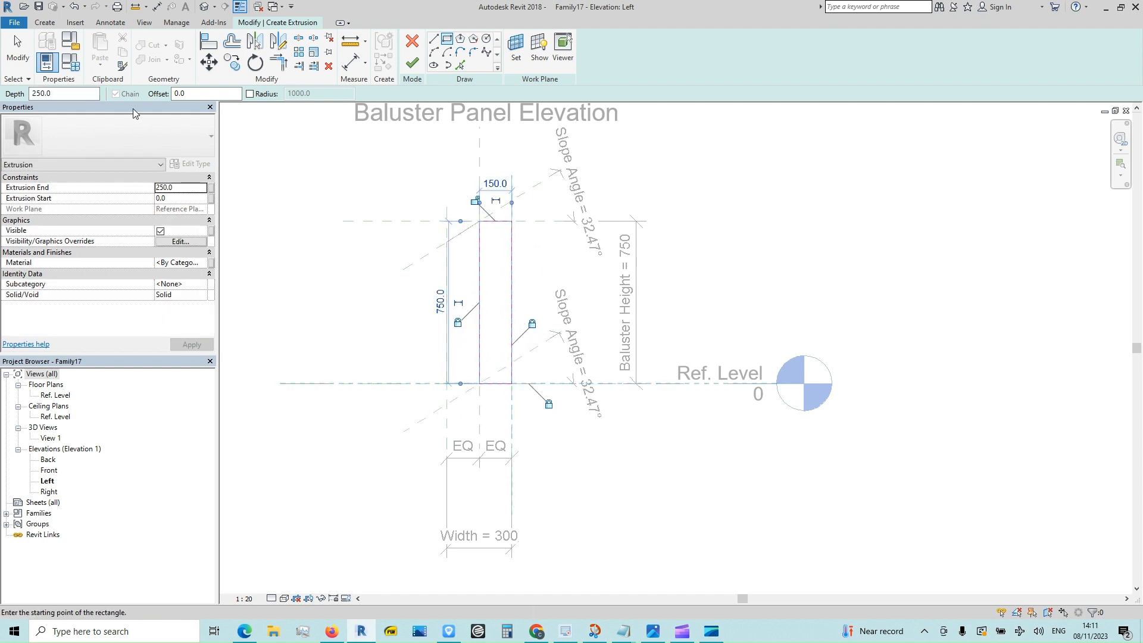
- Align and lock the rectangle's top edge to the upper sloped reference plane, and finish the extrusion
left_click(18, 50)
left_click(205, 40)
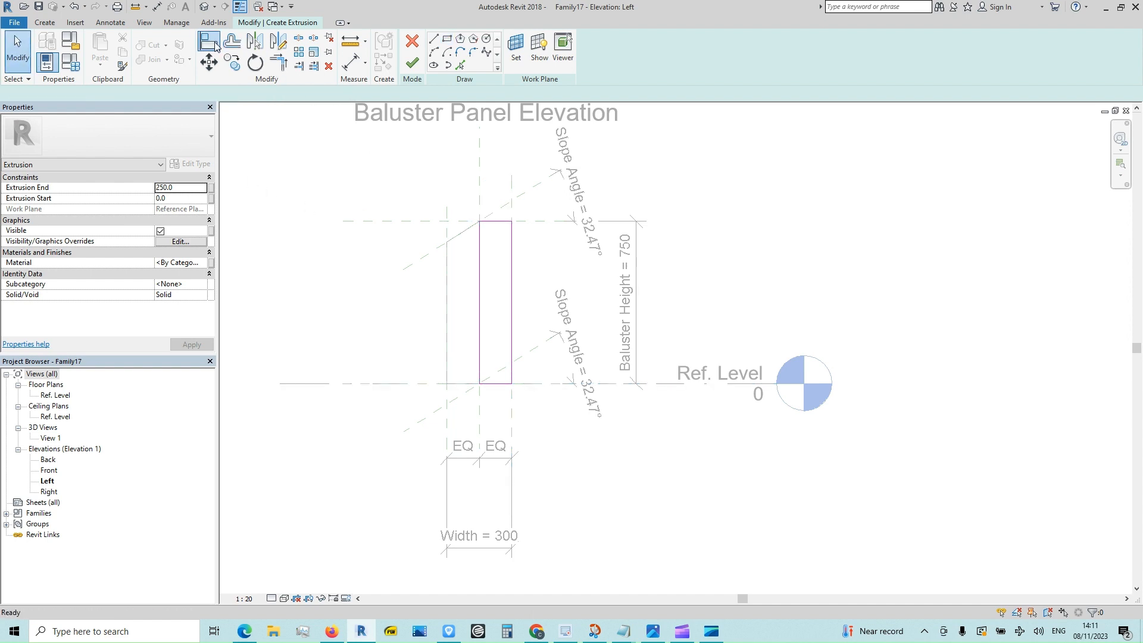
left_click(421, 259)
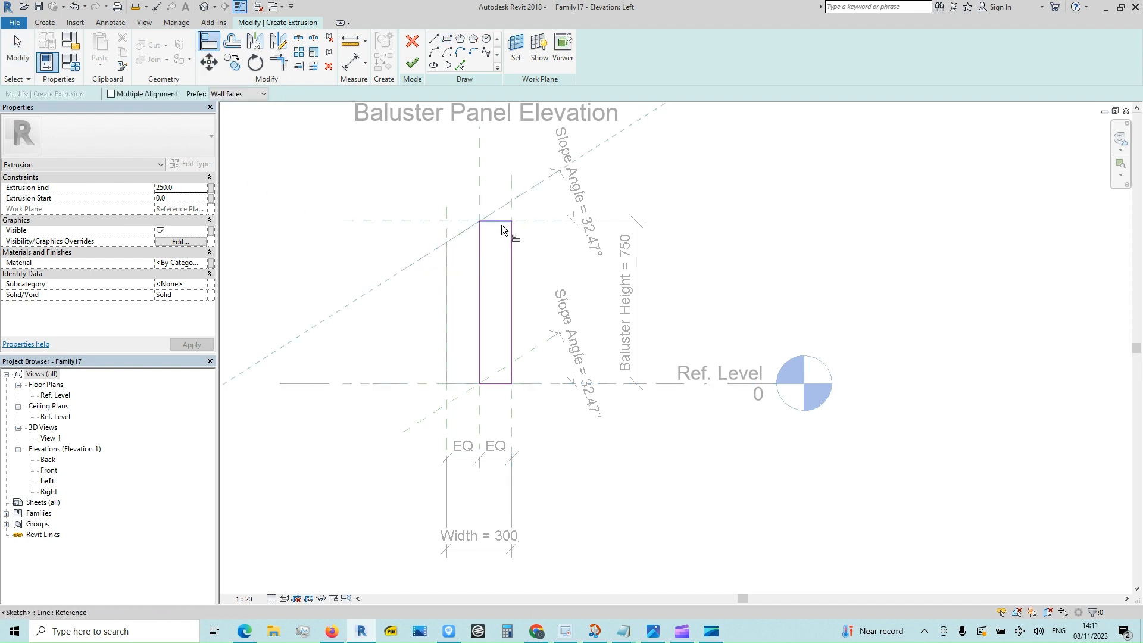
left_click(502, 222)
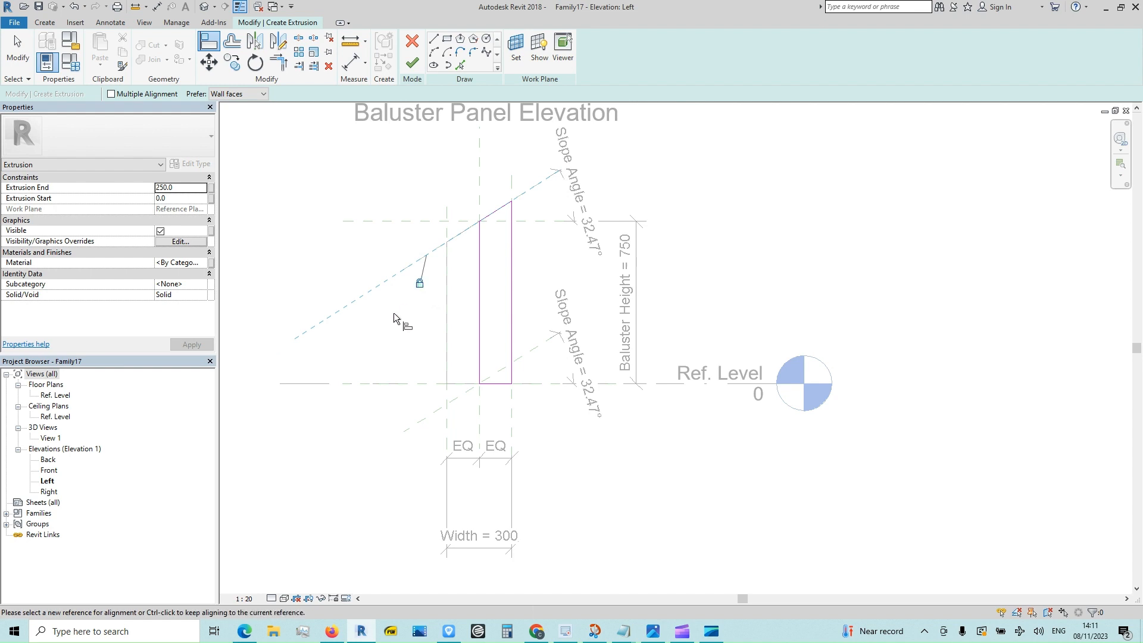
left_click(412, 63)
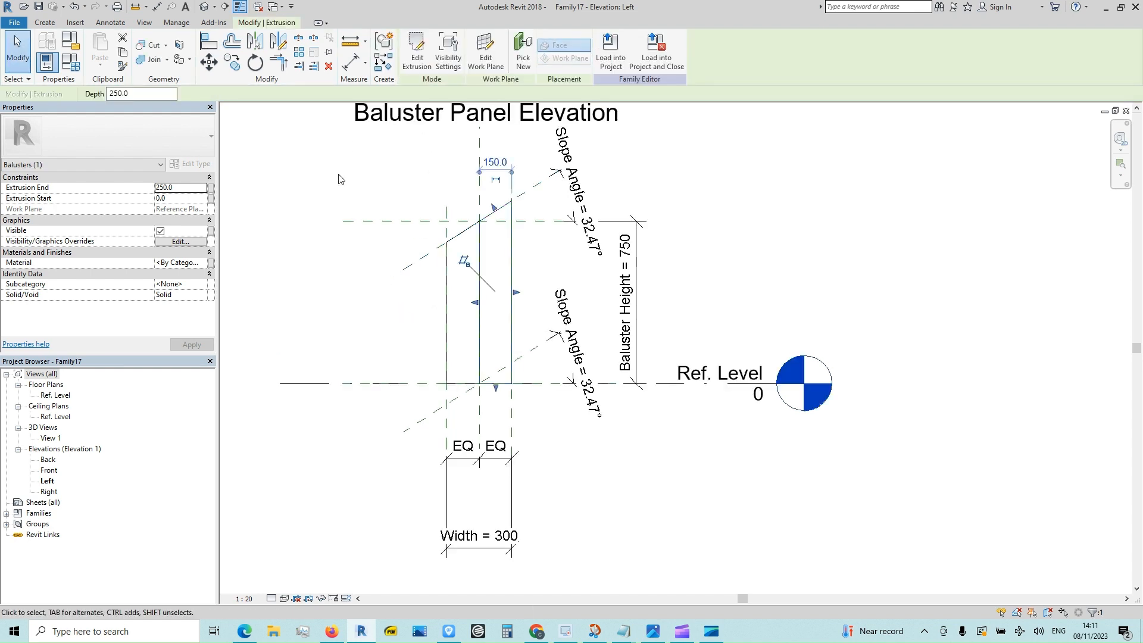
- Associate the second extrusion's material with a new type parameter named MAT2
left_click(210, 263)
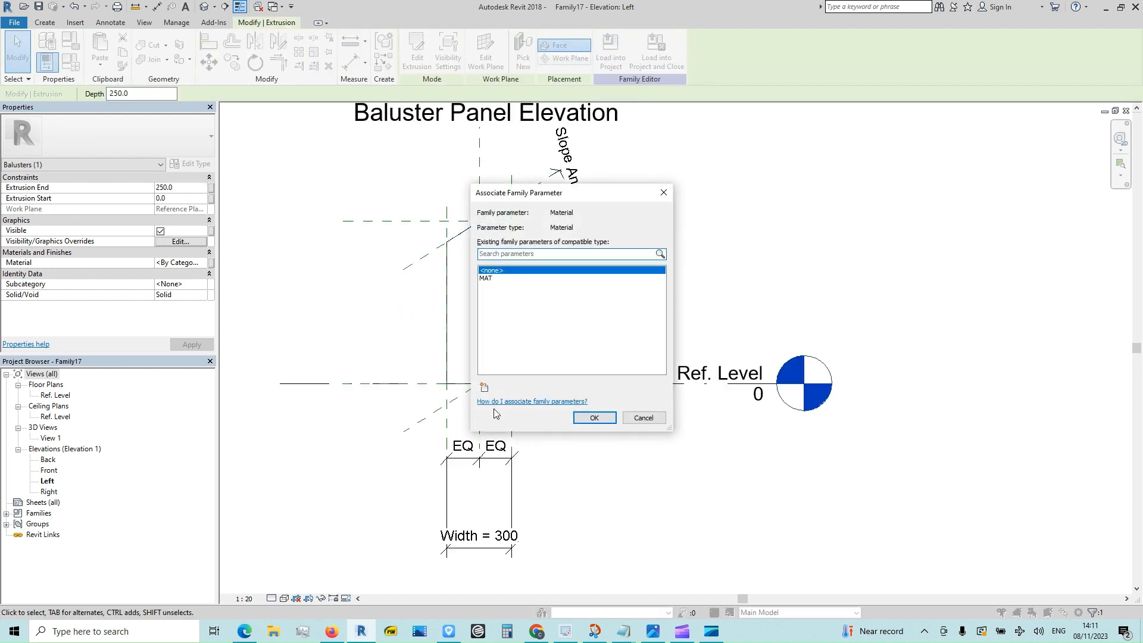
left_click(484, 388)
type("MAT2")
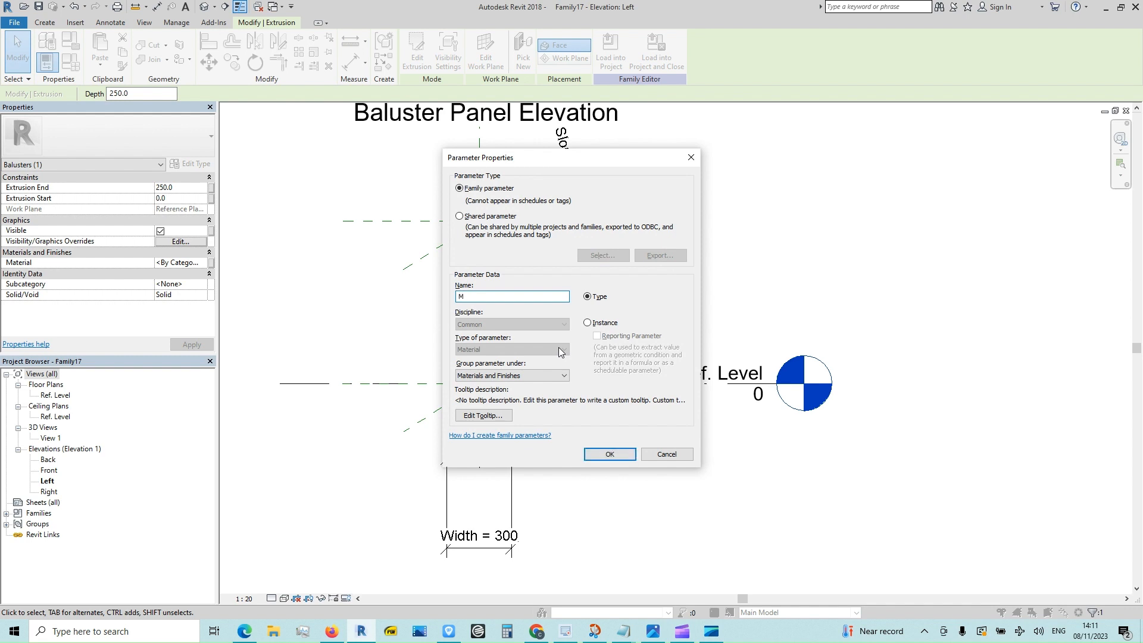
left_click(610, 455)
left_click(594, 418)
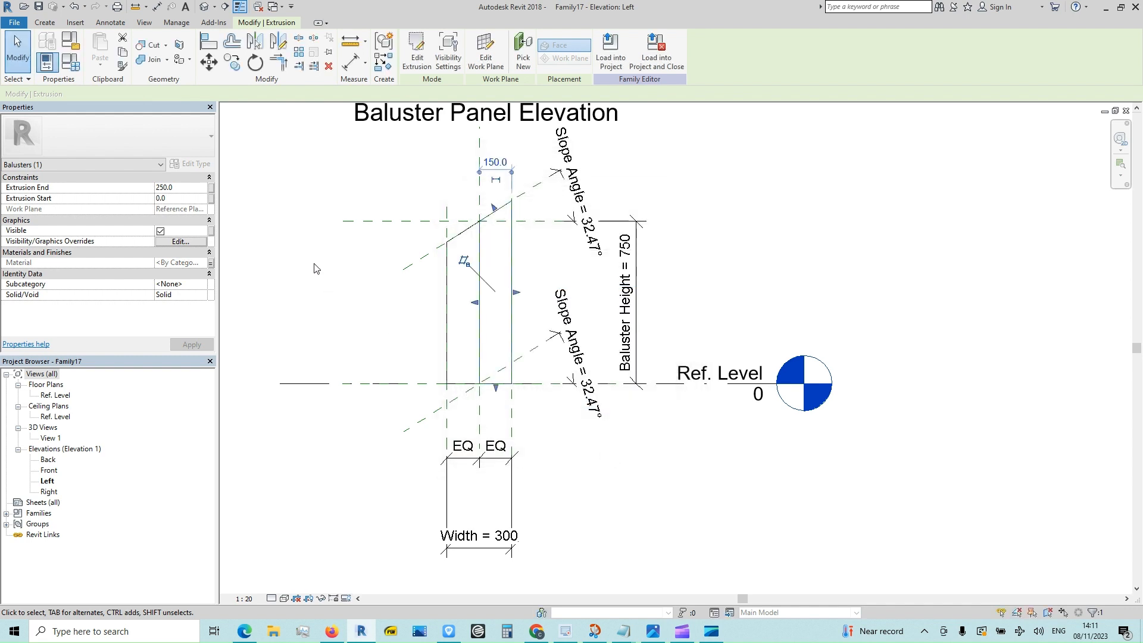
- Associate the second extrusion's Extrusion End with FR W1 and its Extrusion Start with FR W2
left_click(211, 188)
left_click(491, 287)
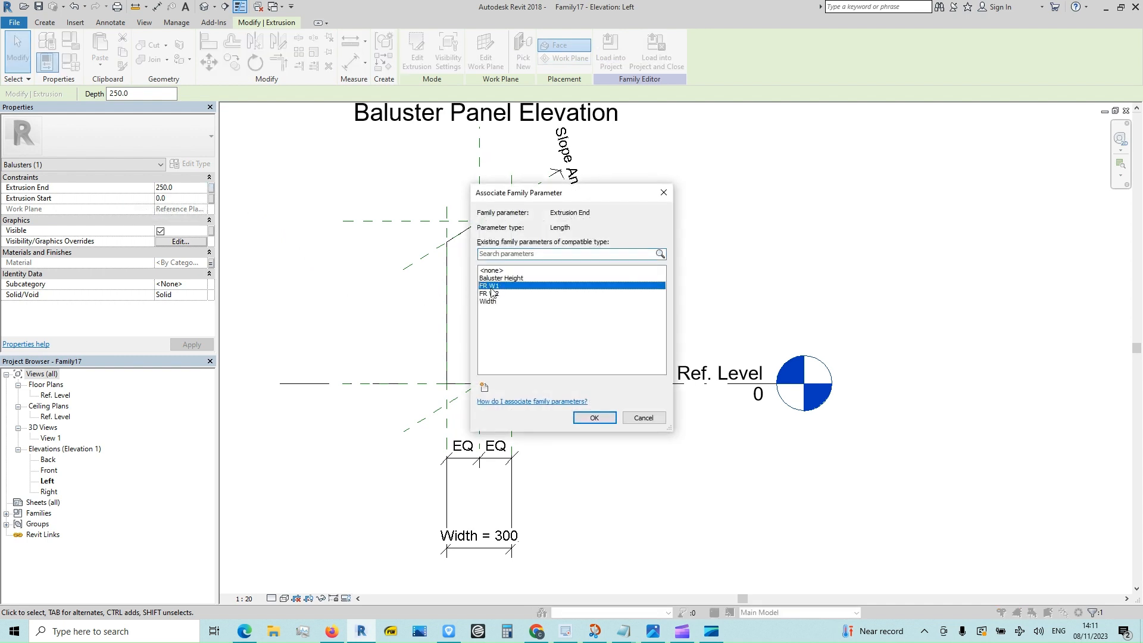
left_click(598, 418)
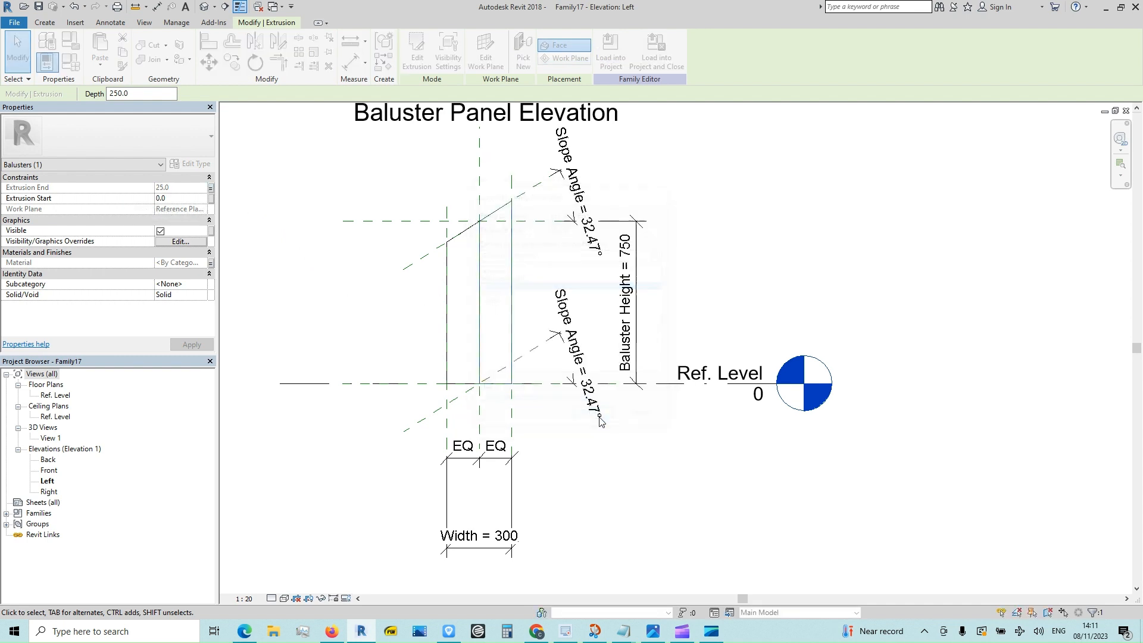
left_click(212, 199)
left_click(492, 294)
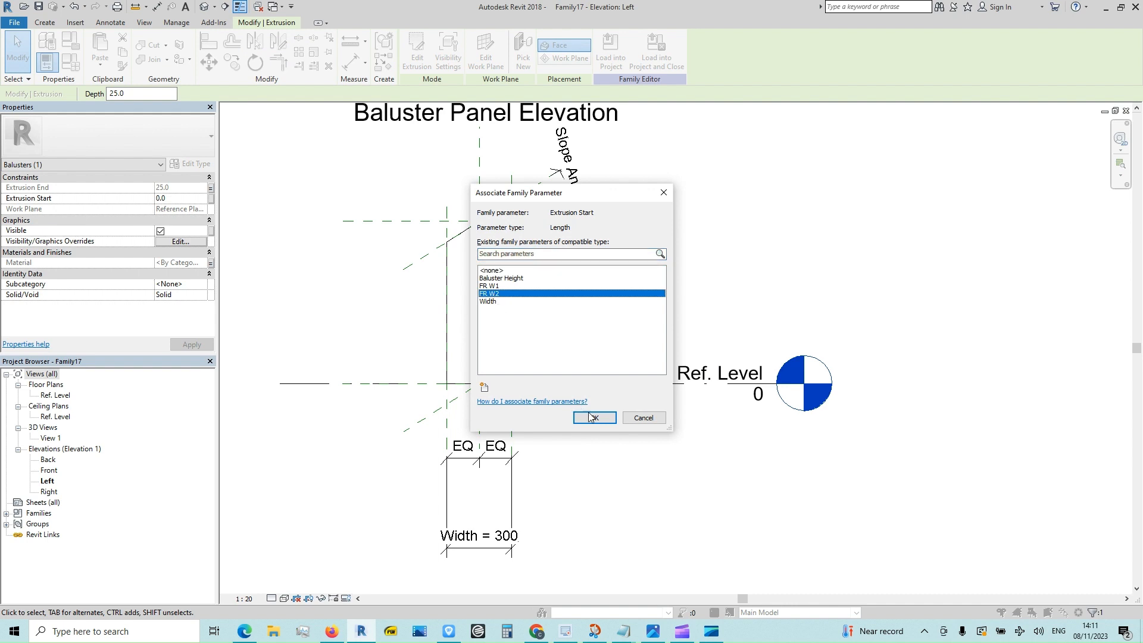
left_click(594, 418)
left_click(696, 446)
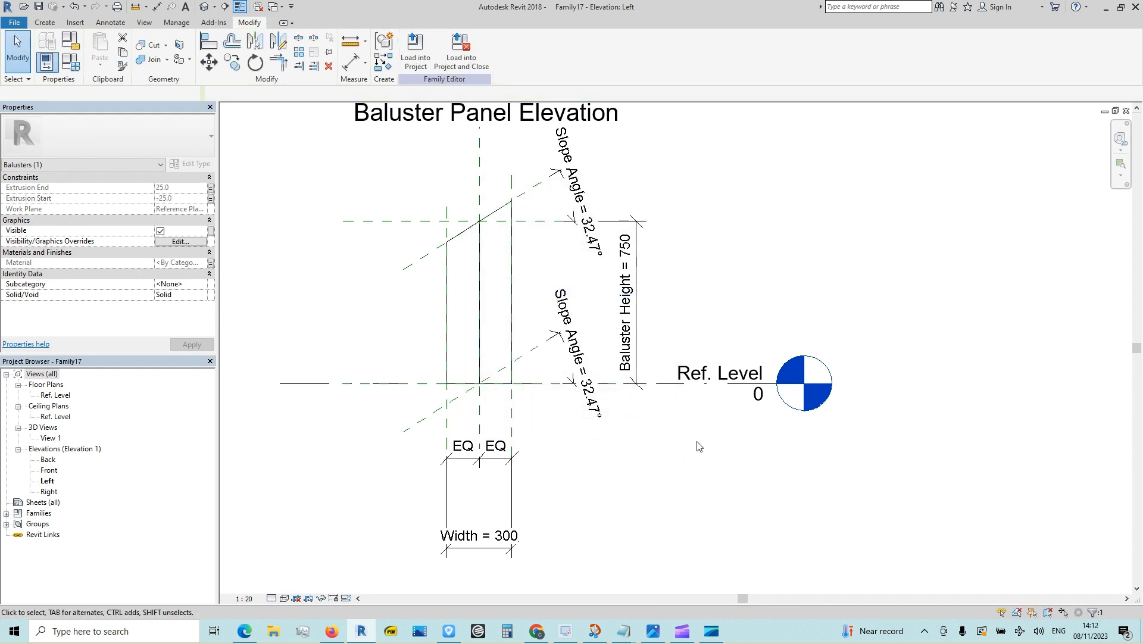
- Open the default 3D view and examine the two-part panel from its left side
scroll(700, 444, "down", 1)
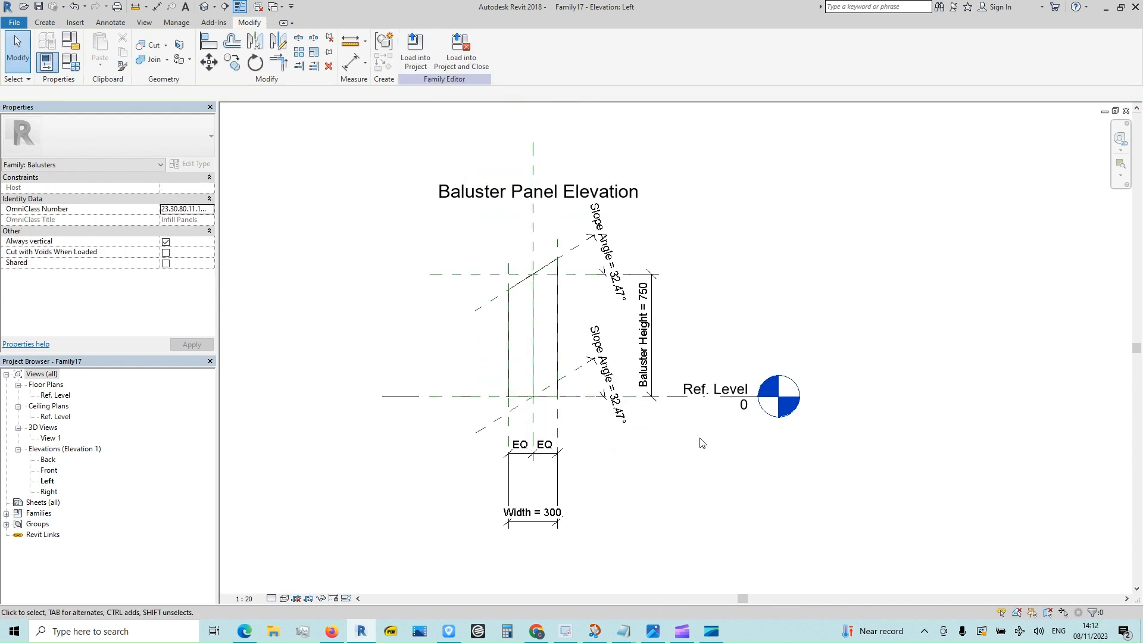
left_click(202, 8)
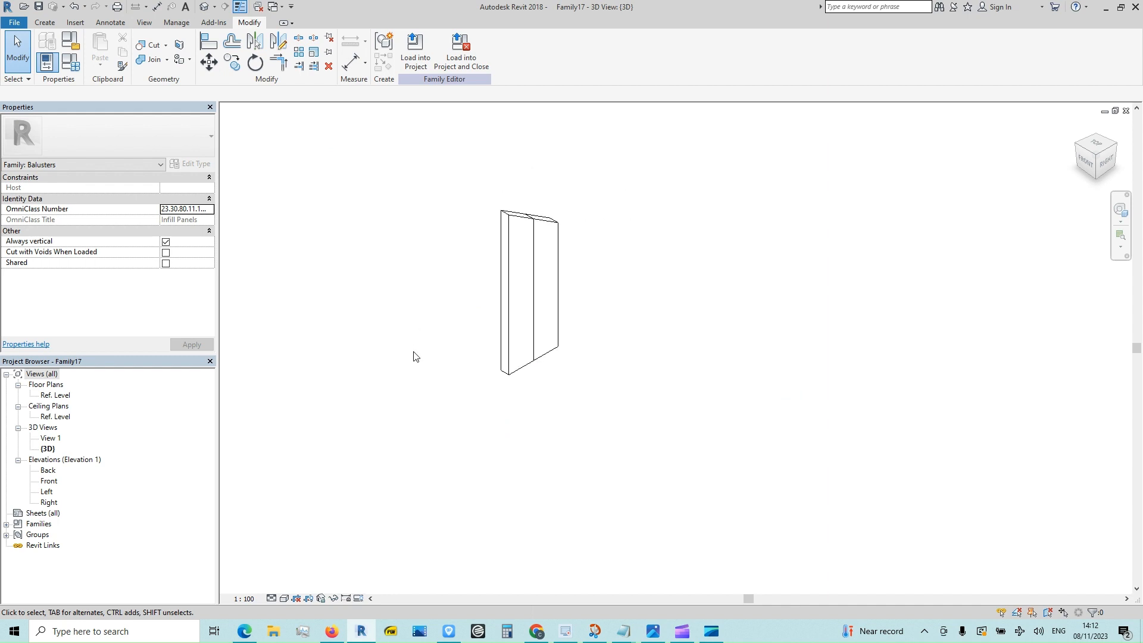
middle_click_drag(416, 387, 778, 400, "shift")
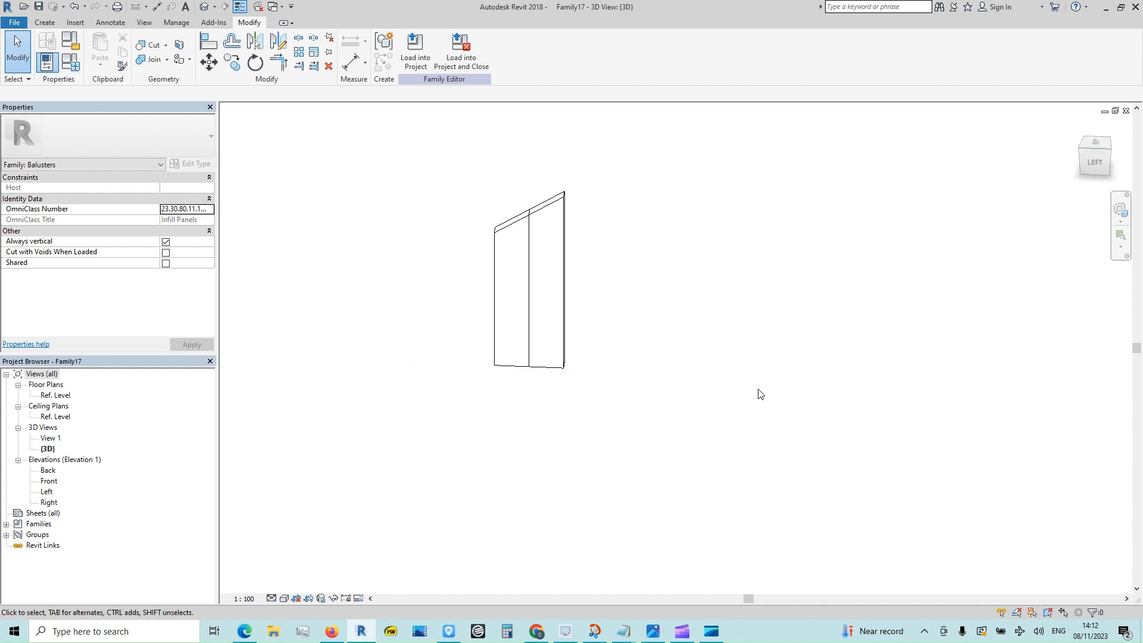
- Save the family as BALuster DESIGN 3.rfa in the FILES REVIT folder with maximum backups set to 1
left_click(15, 24)
type("1")
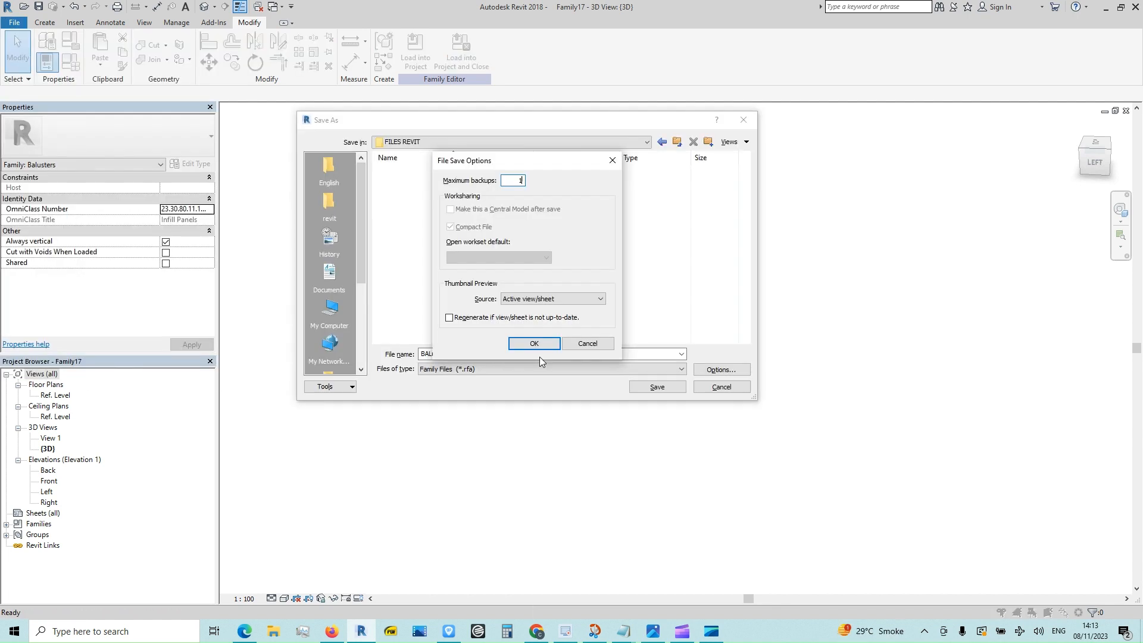
left_click(528, 344)
left_click(654, 387)
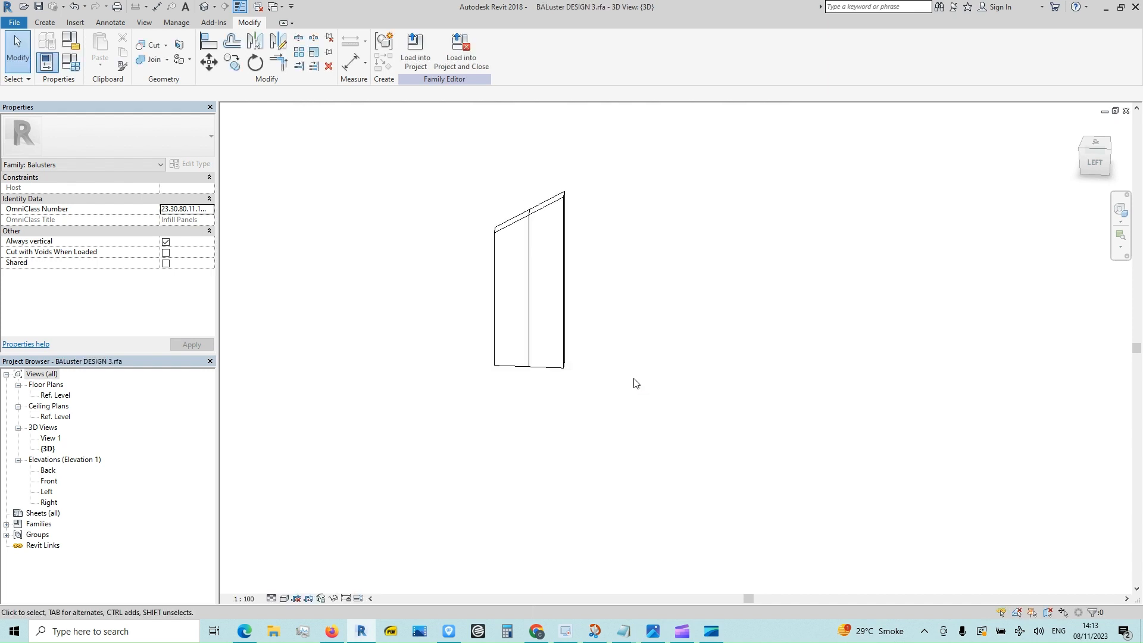
- Set the 3D view's visual style to Realistic and examine the panel at an angle
left_click(284, 596)
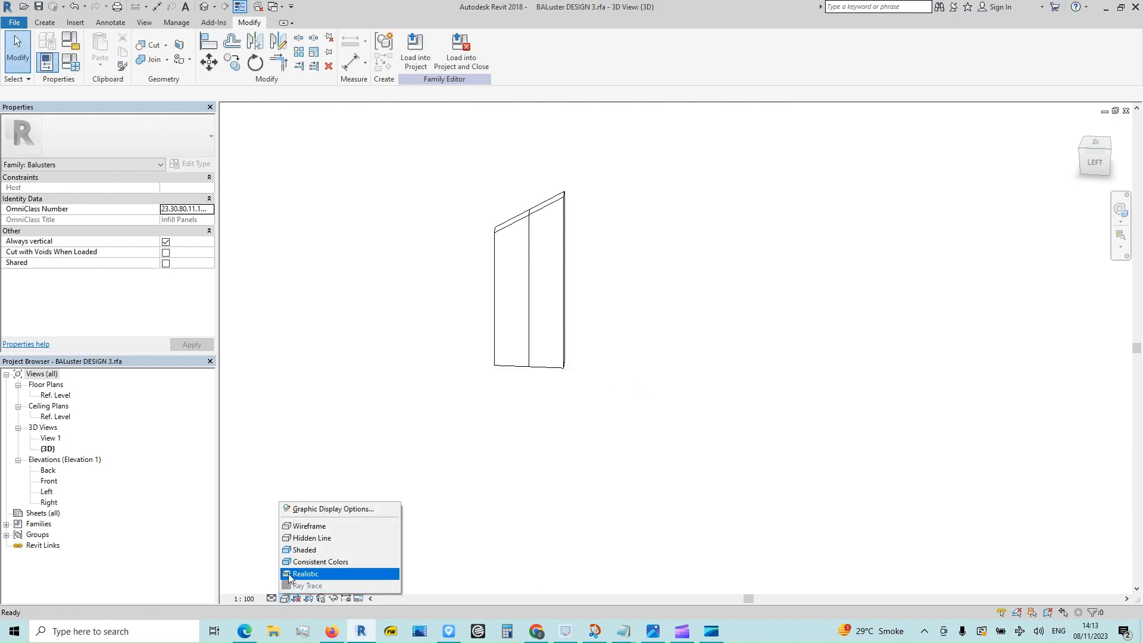
left_click(324, 572)
middle_click_drag(366, 473, 492, 480, "shift")
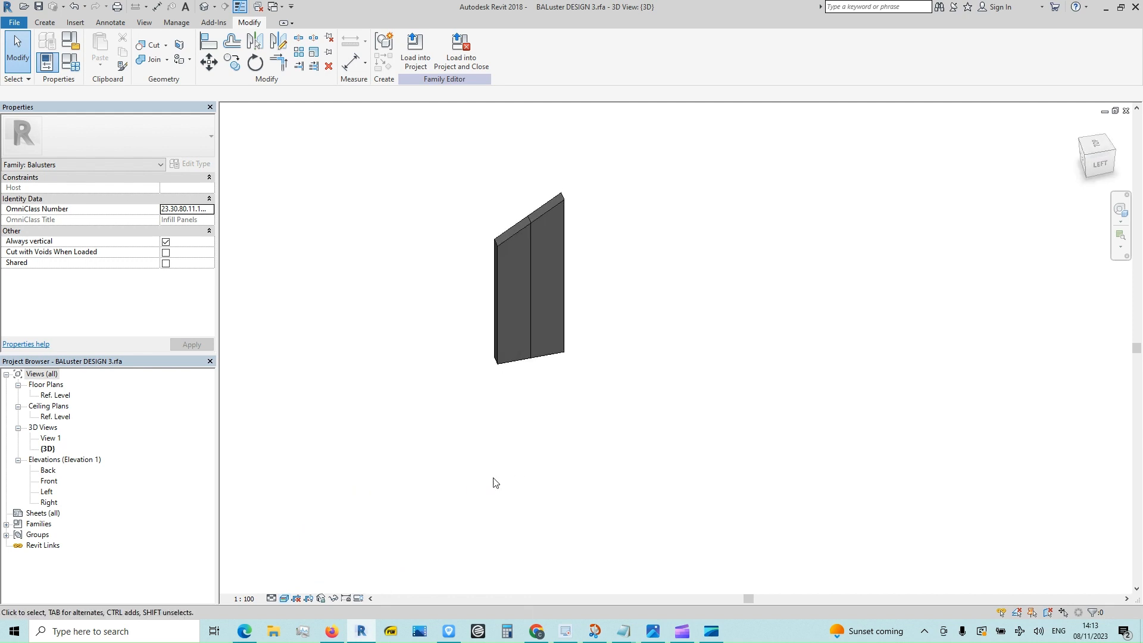
scroll(483, 468, "down", 1)
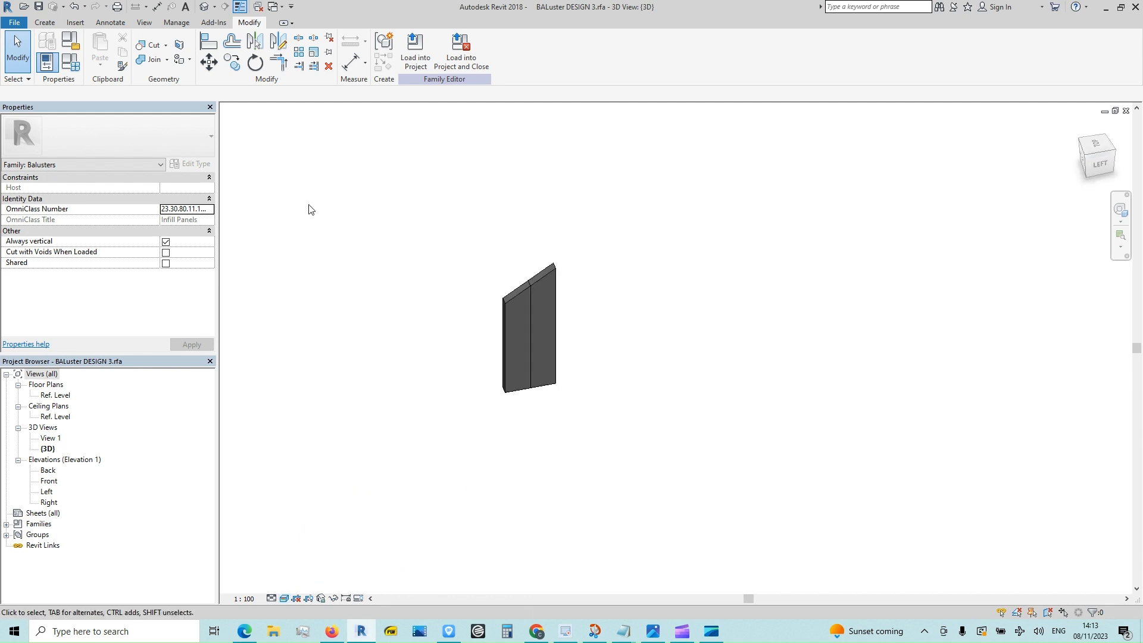
- Create a new project from the DefaultMetric.rte template in the US Metric folder
left_click(14, 22)
mouse_move(36, 67)
left_click(166, 69)
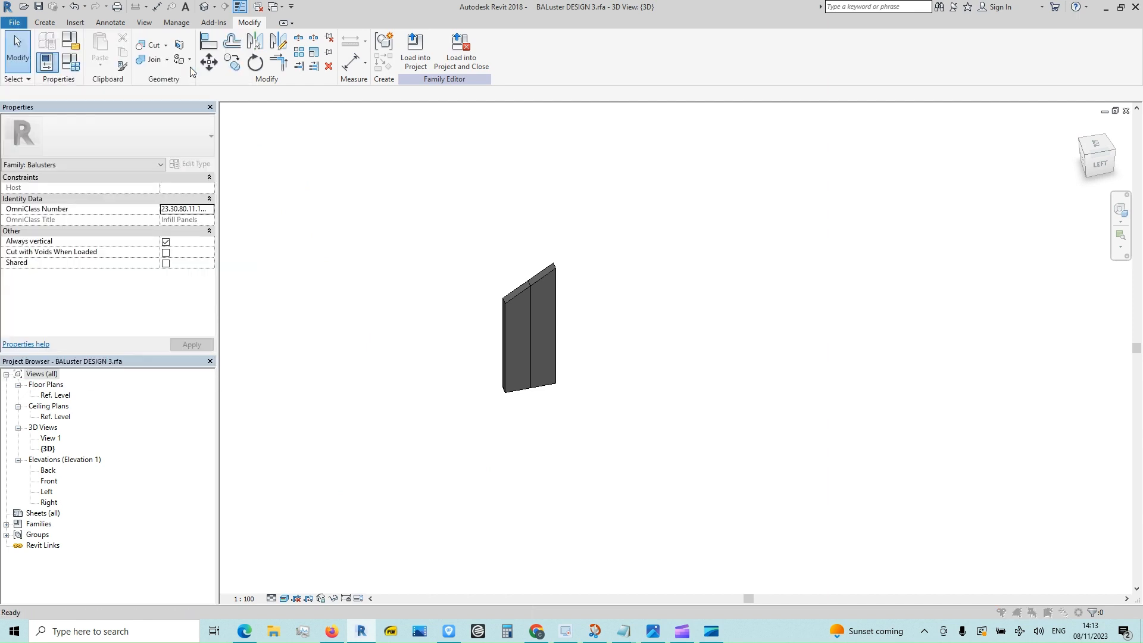
left_click(647, 291)
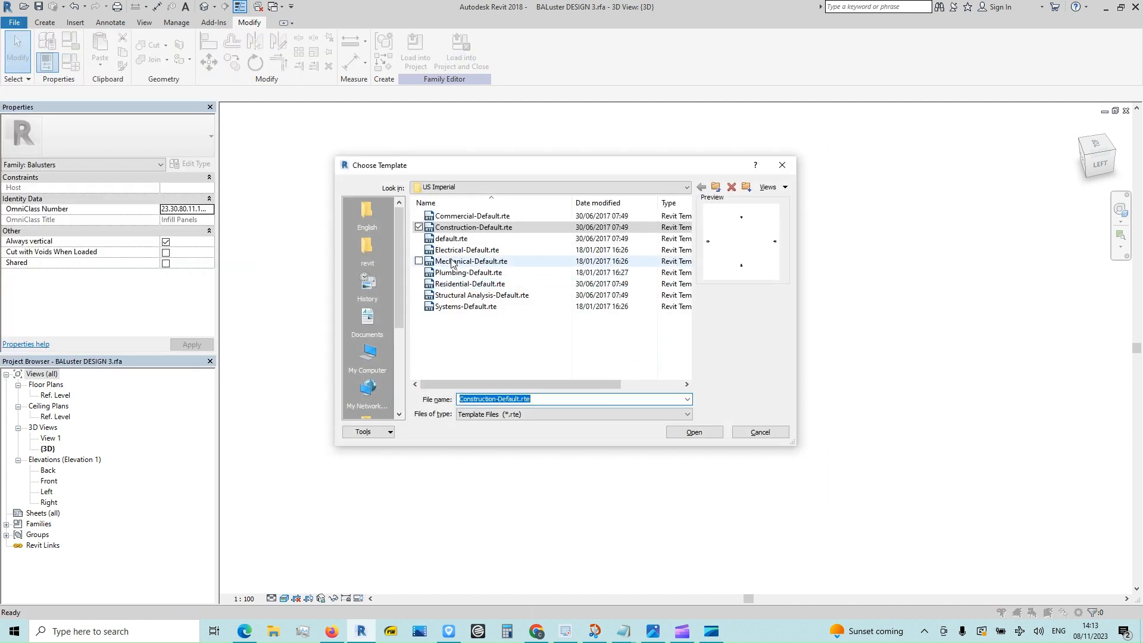
left_click(720, 187)
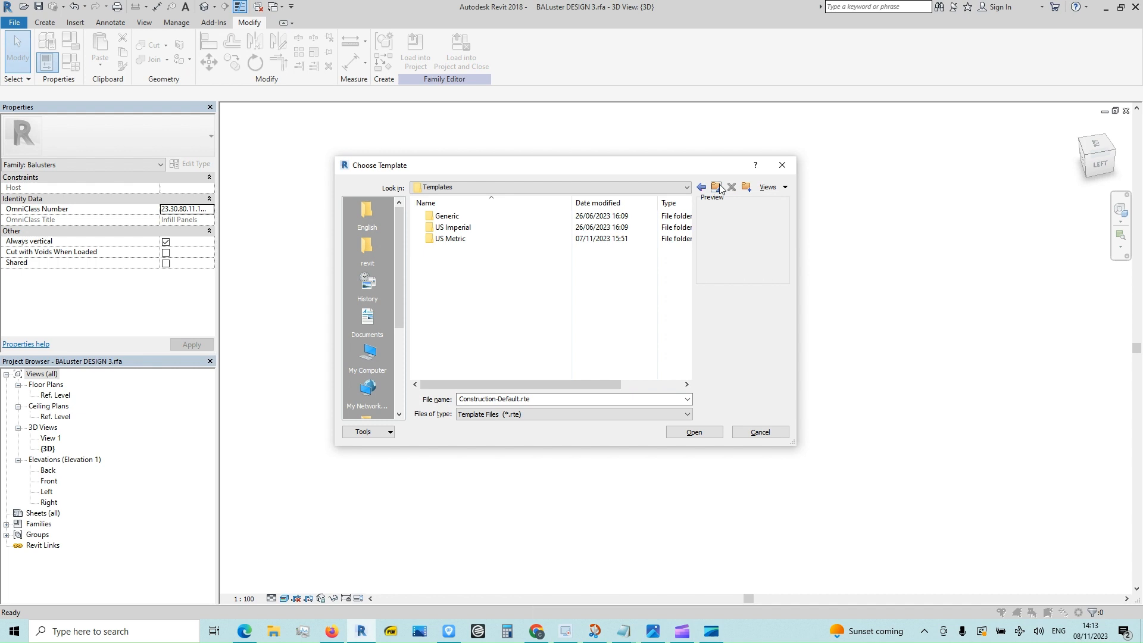
double_click(433, 239)
left_click(433, 239)
left_click(697, 434)
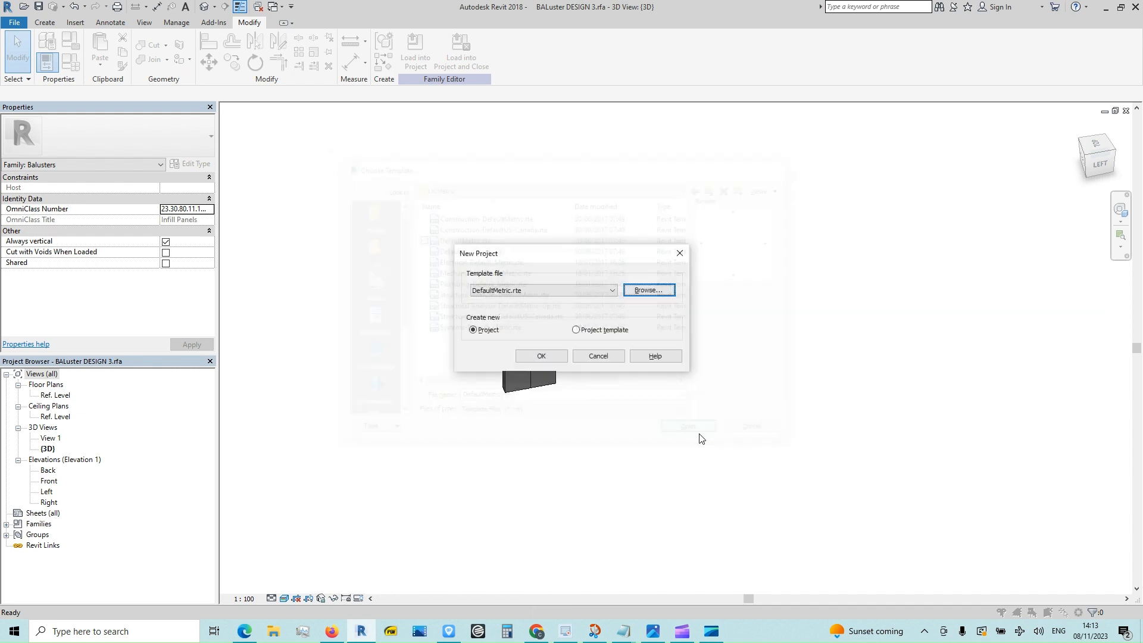
left_click(555, 360)
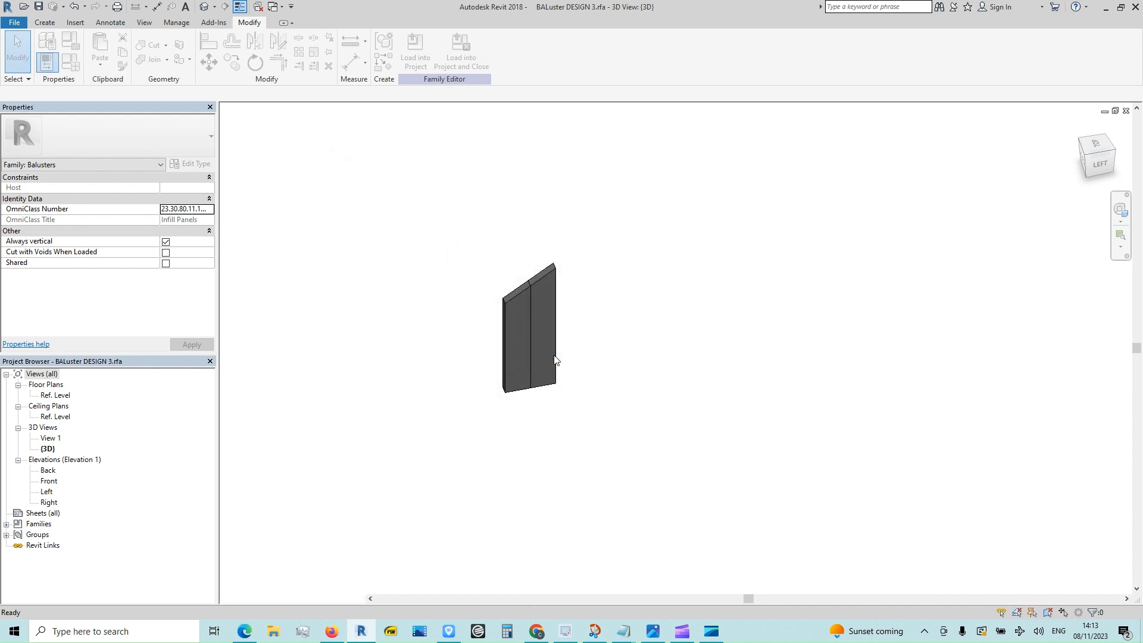
- Save the new project as pROJECT BAL DESIGN 3.rvt
left_click(14, 22)
mouse_move(20, 162)
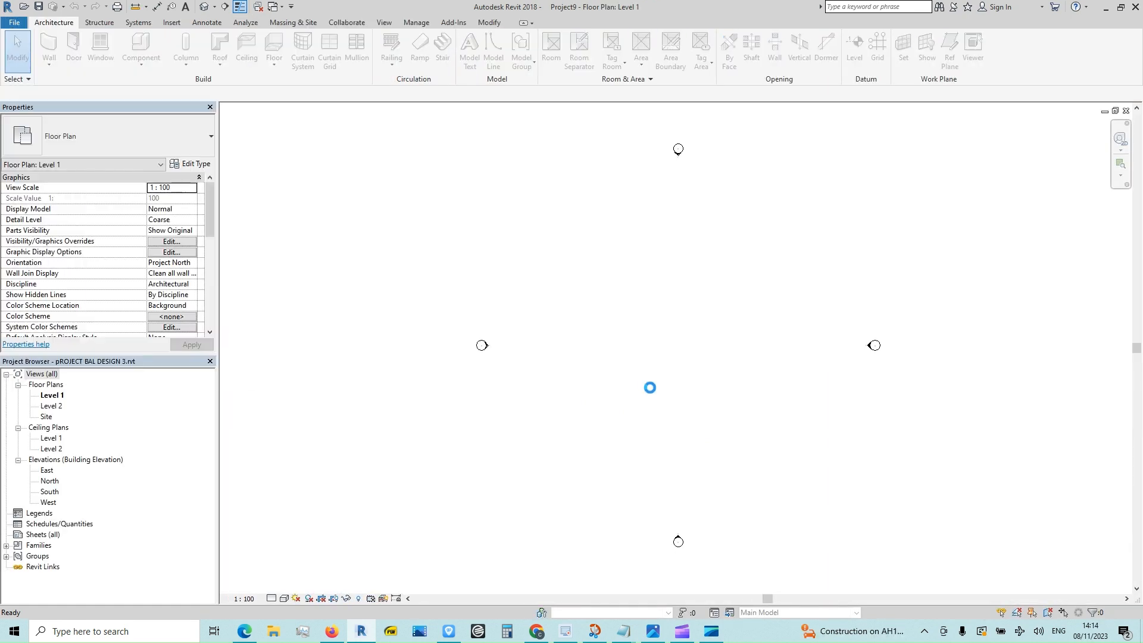
- Create a straight horizontal stair run with 22 risers from Level 1 to Level 2, midway between the elevation markers
scroll(601, 347, "down", 2)
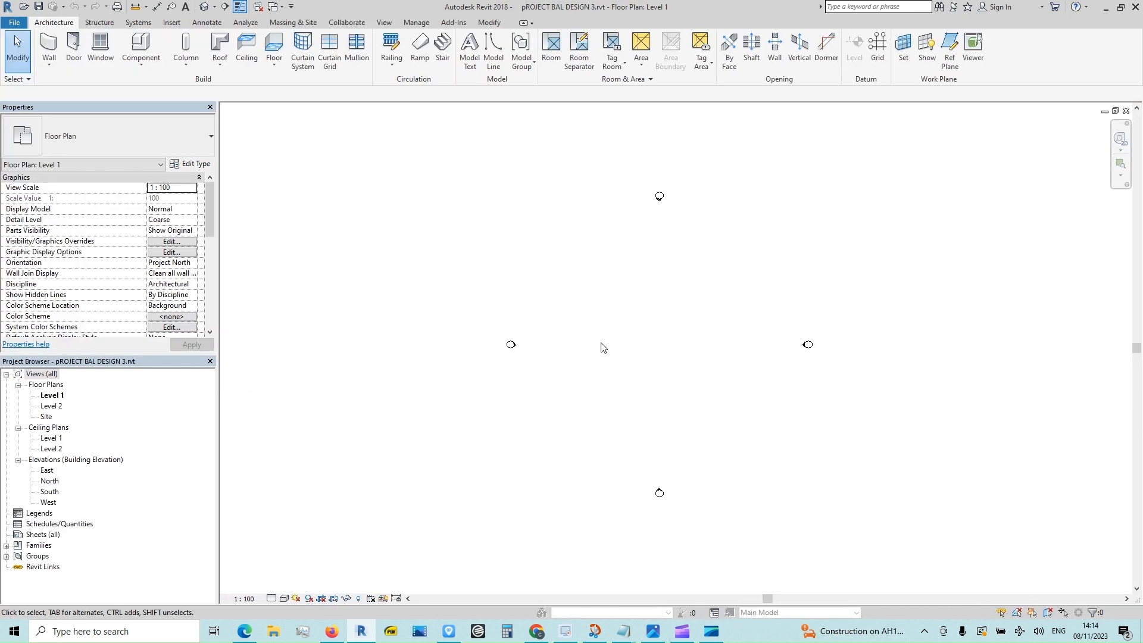
scroll(848, 357, "up", 1)
left_click(442, 48)
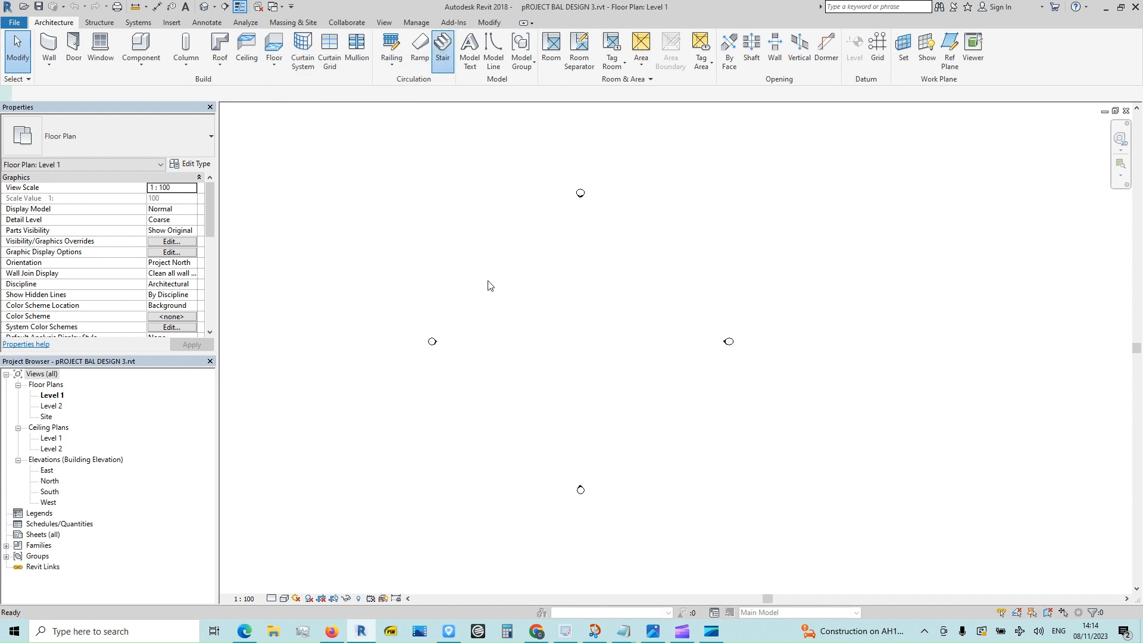
left_click(561, 347)
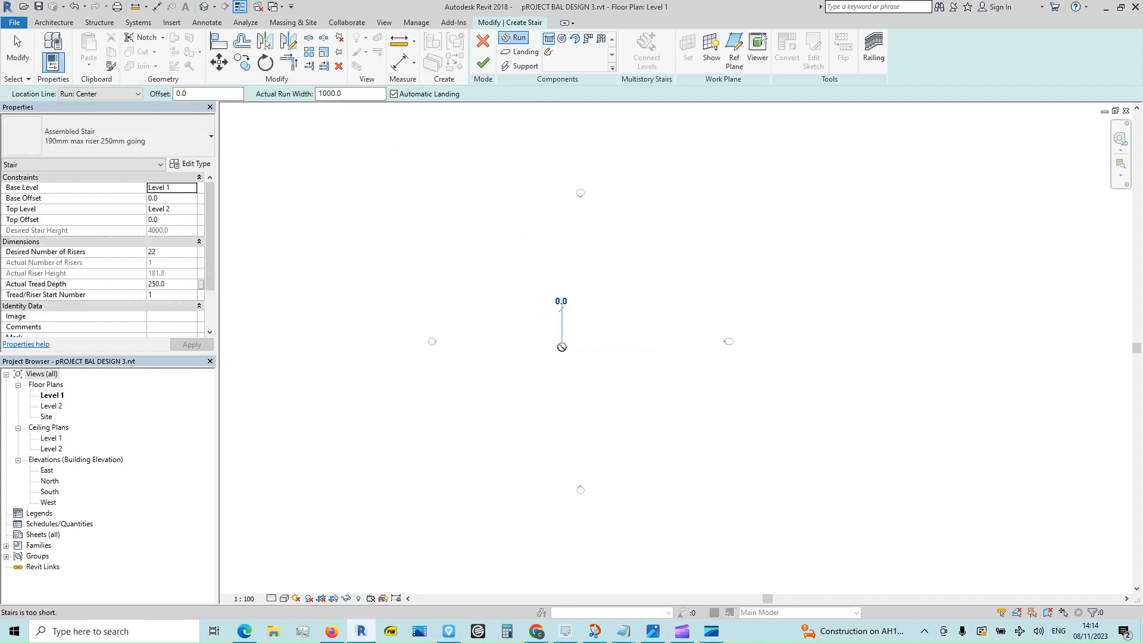
left_click(639, 347)
key("Escape")
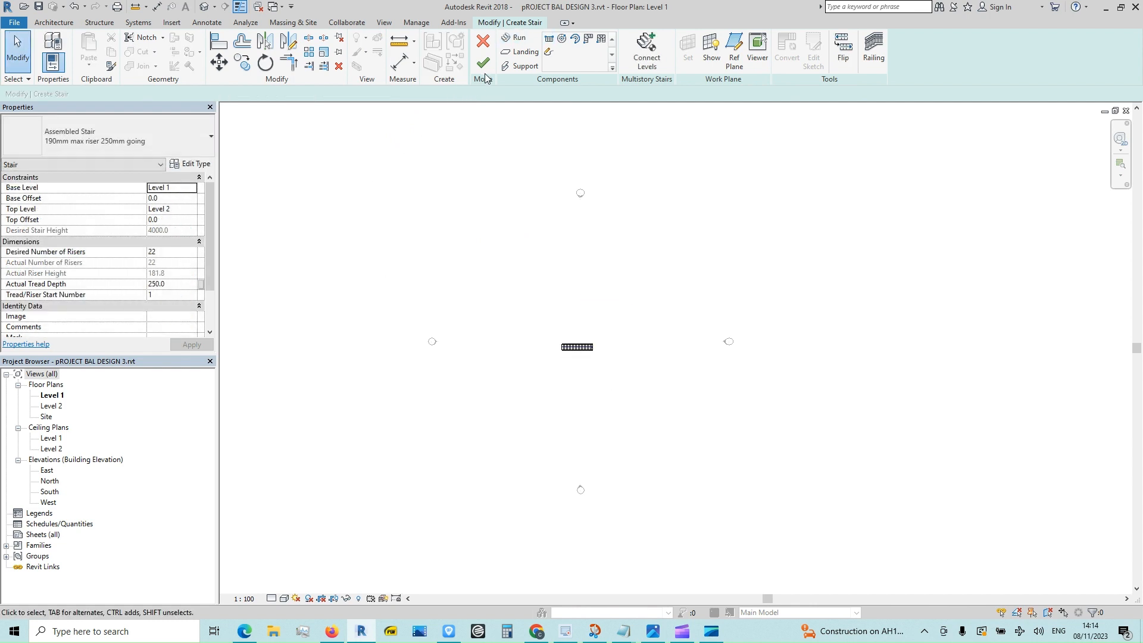
left_click(482, 62)
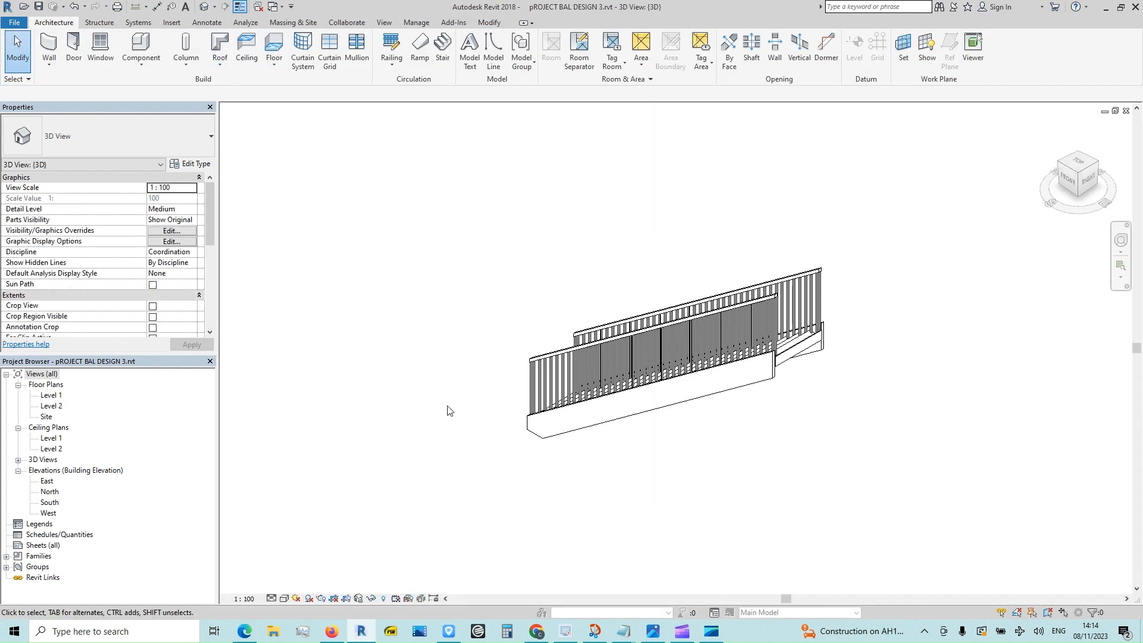
- Set the stair's actual tread depth to 300 in the 3D view
middle_click_drag(446, 435, 647, 462, "shift")
scroll(572, 304, "down", 2)
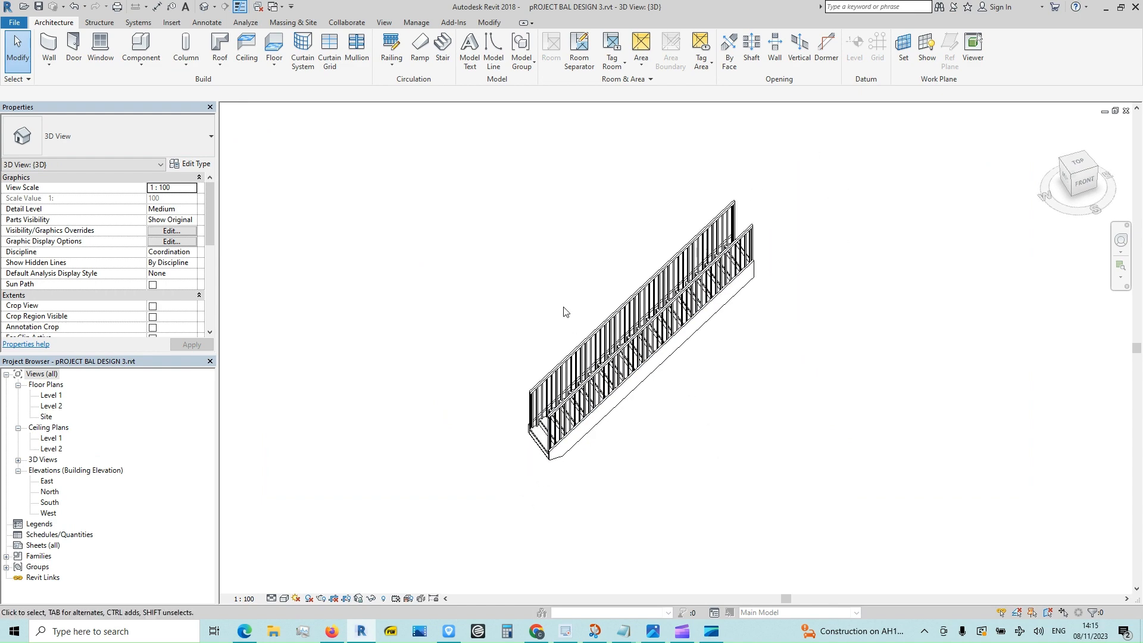
scroll(519, 479, "up", 3)
scroll(669, 409, "up", 1)
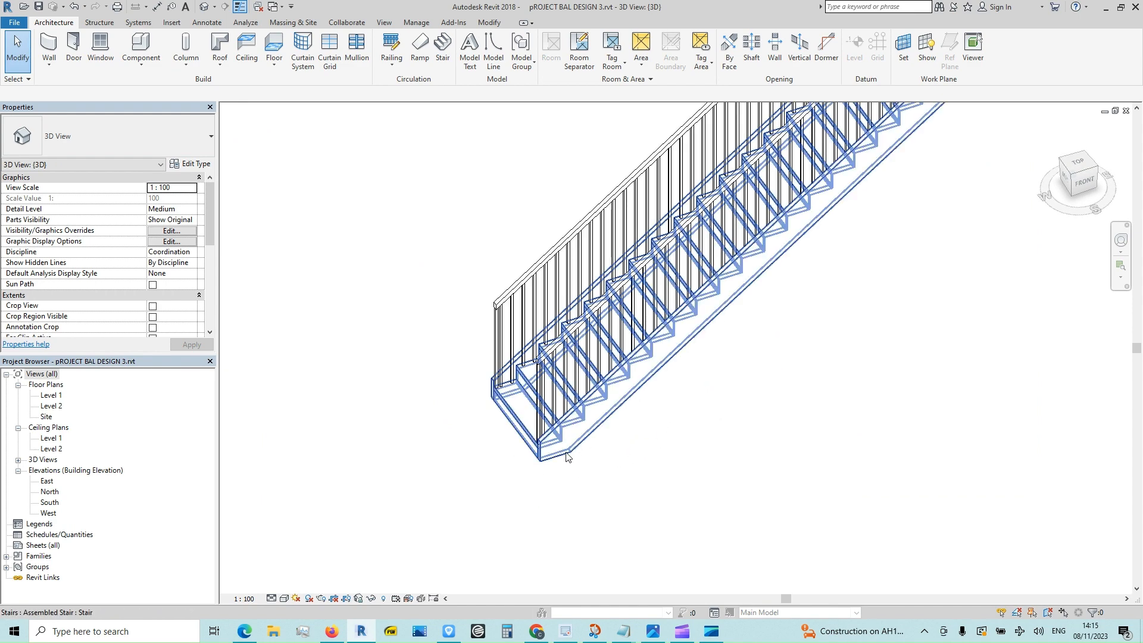
left_click(522, 436)
scroll(395, 443, "down", 1)
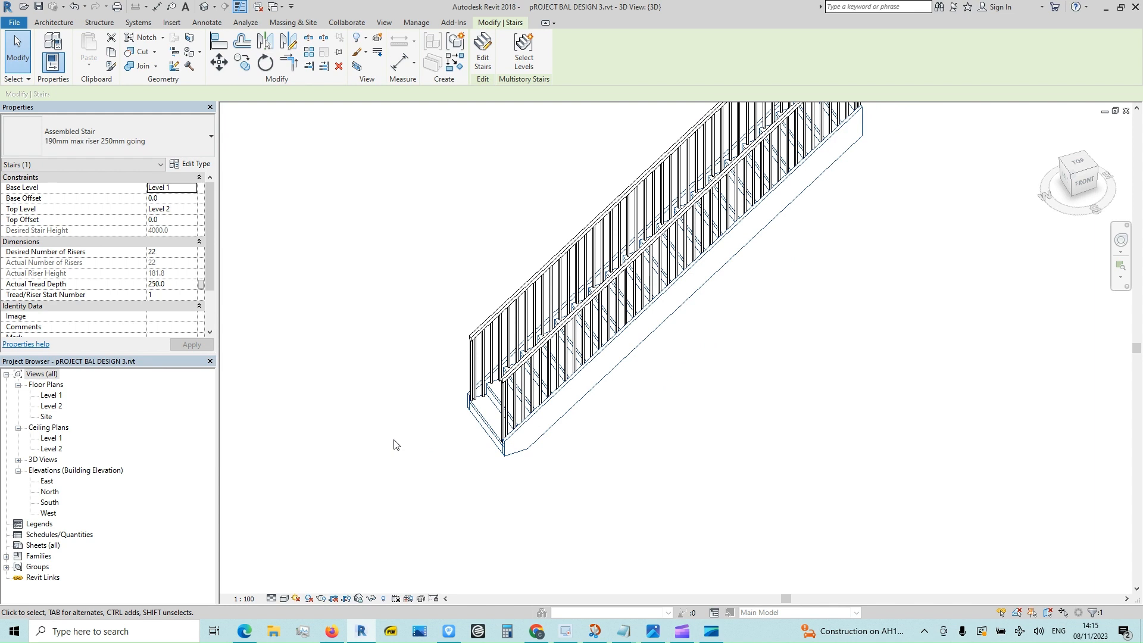
scroll(393, 444, "down", 1)
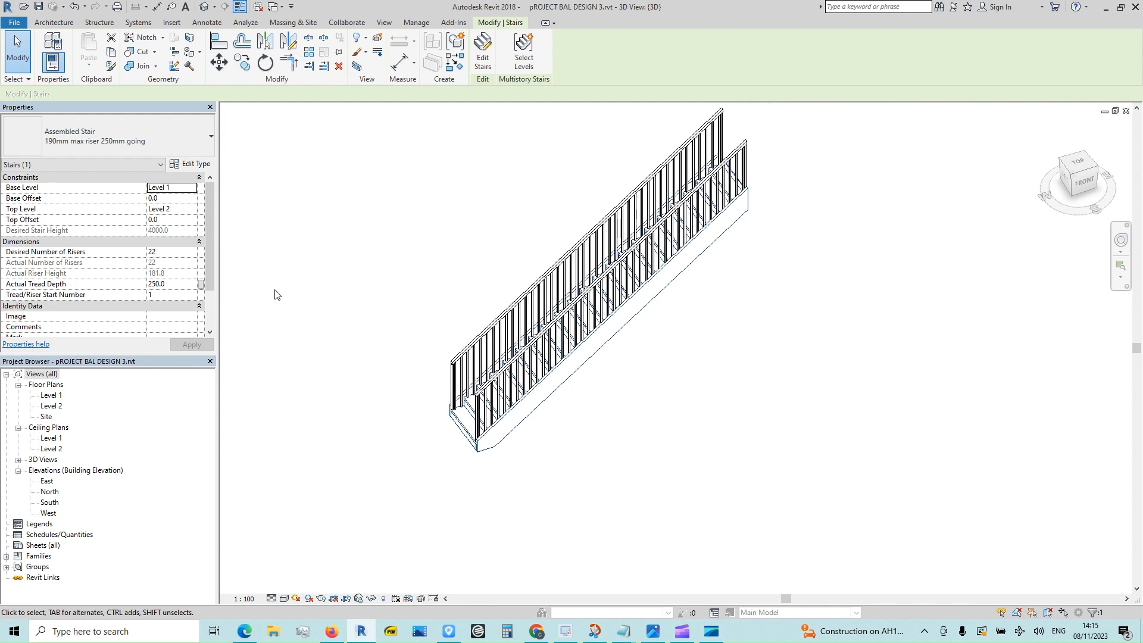
left_click(185, 285)
type("300")
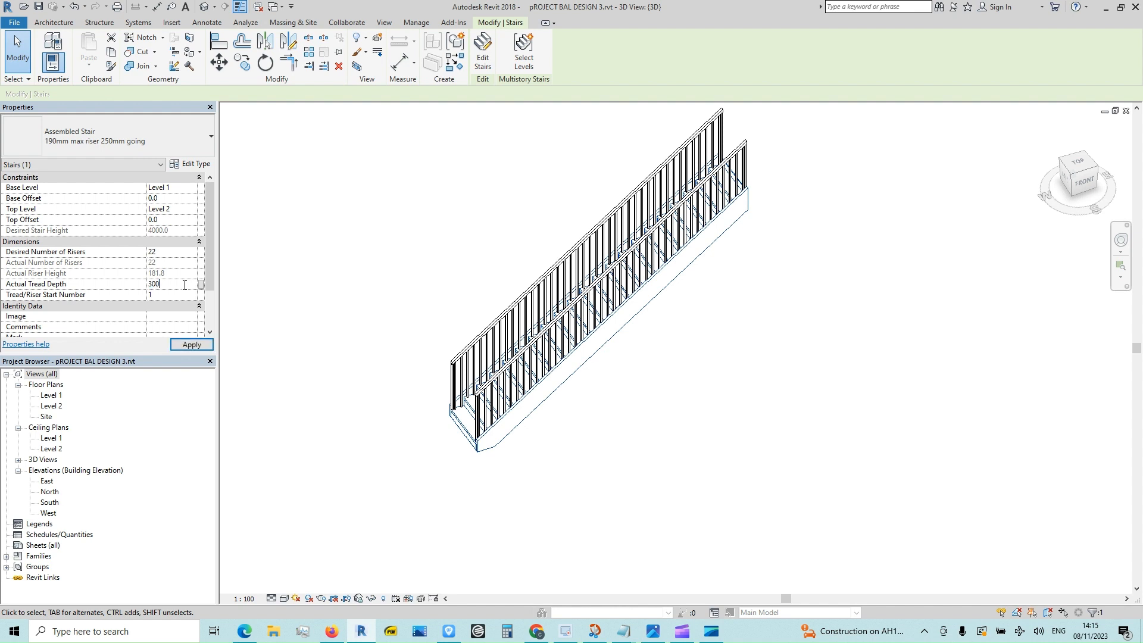
left_click(191, 344)
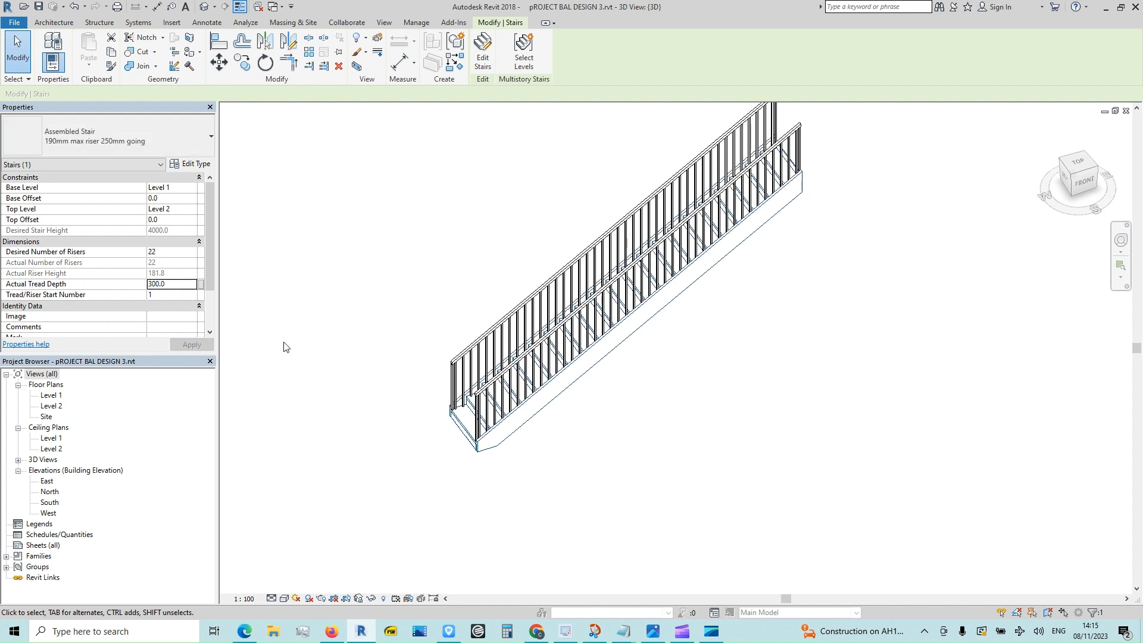
left_click(273, 313)
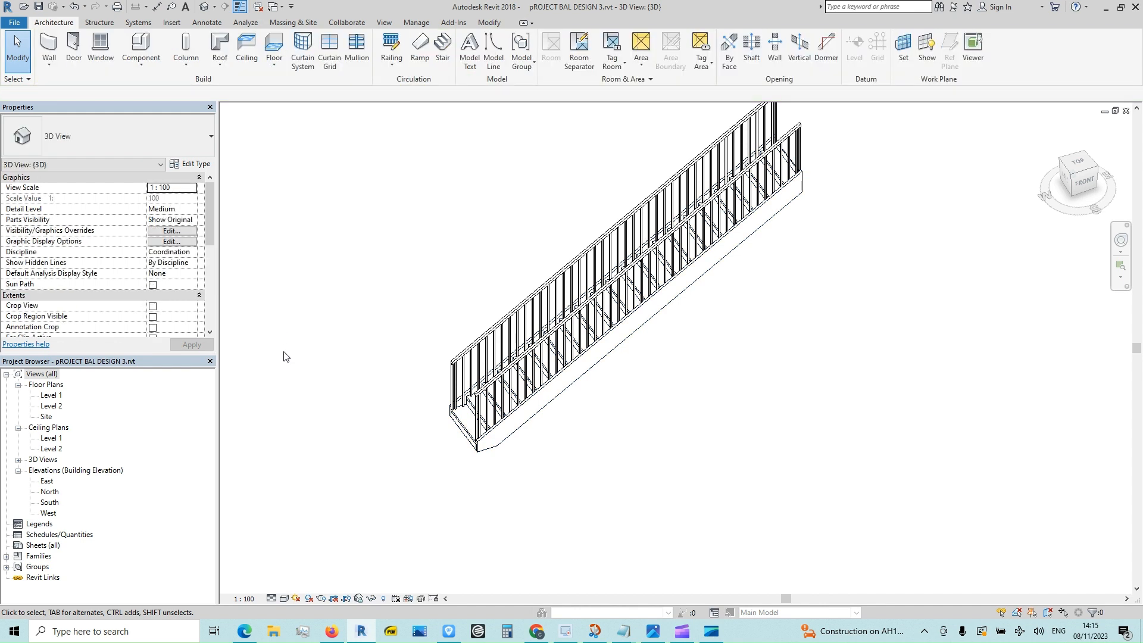
- Duplicate the stair's type as 190mm max riser 250mm going 2
left_click(455, 434)
left_click(197, 165)
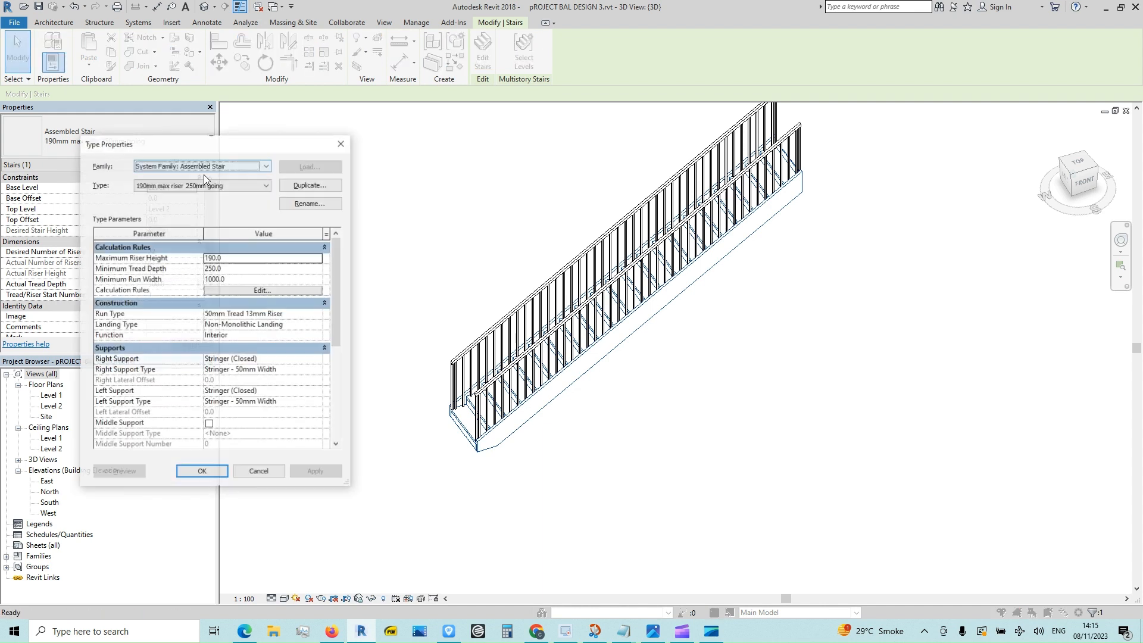
left_click(310, 185)
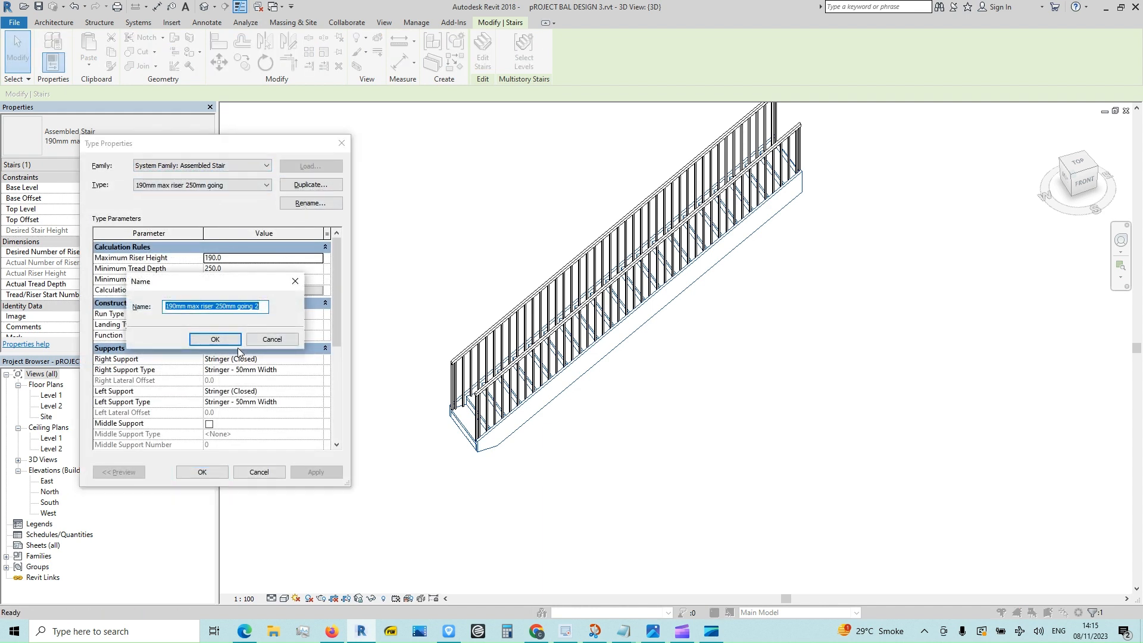
left_click(217, 338)
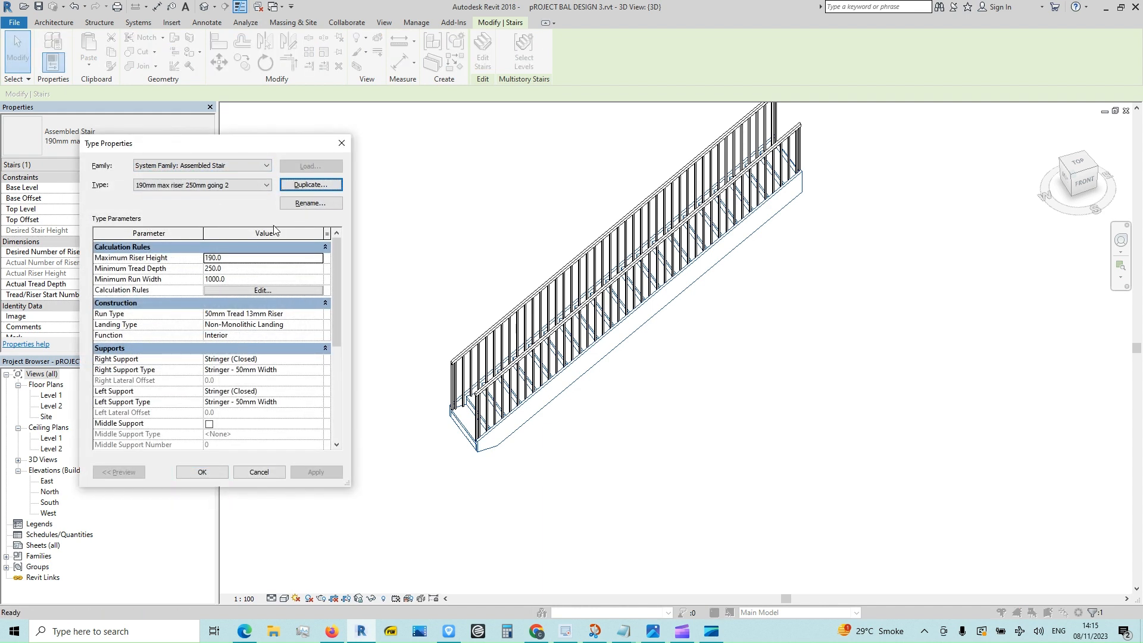
- Set the right and left supports of the duplicated stair type to None
left_click(319, 361)
left_click(220, 374)
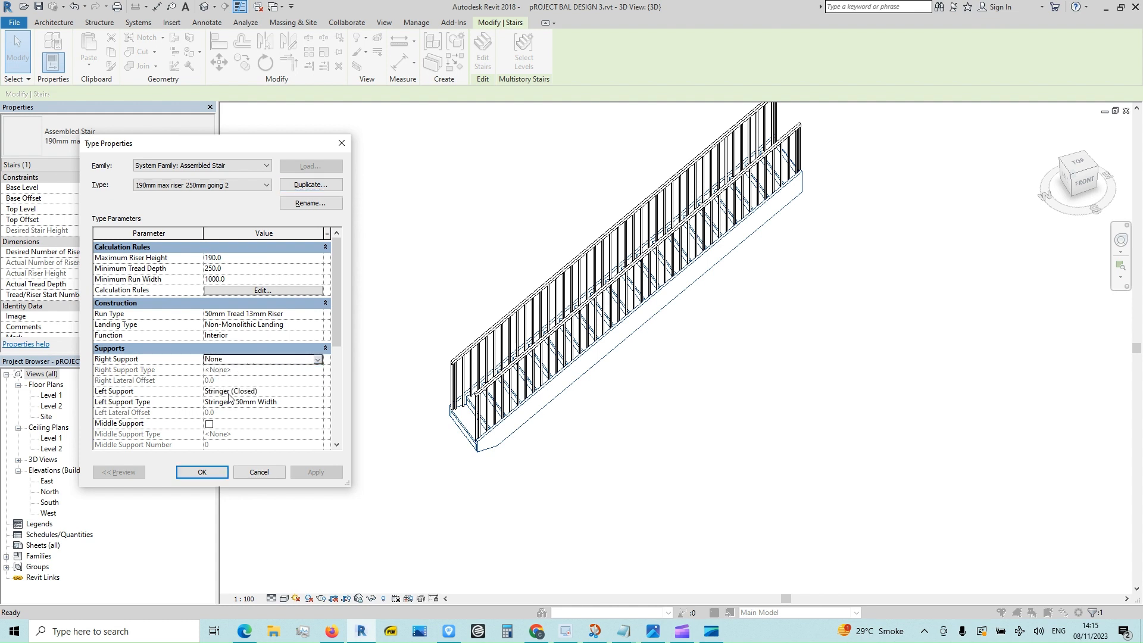
left_click(320, 394)
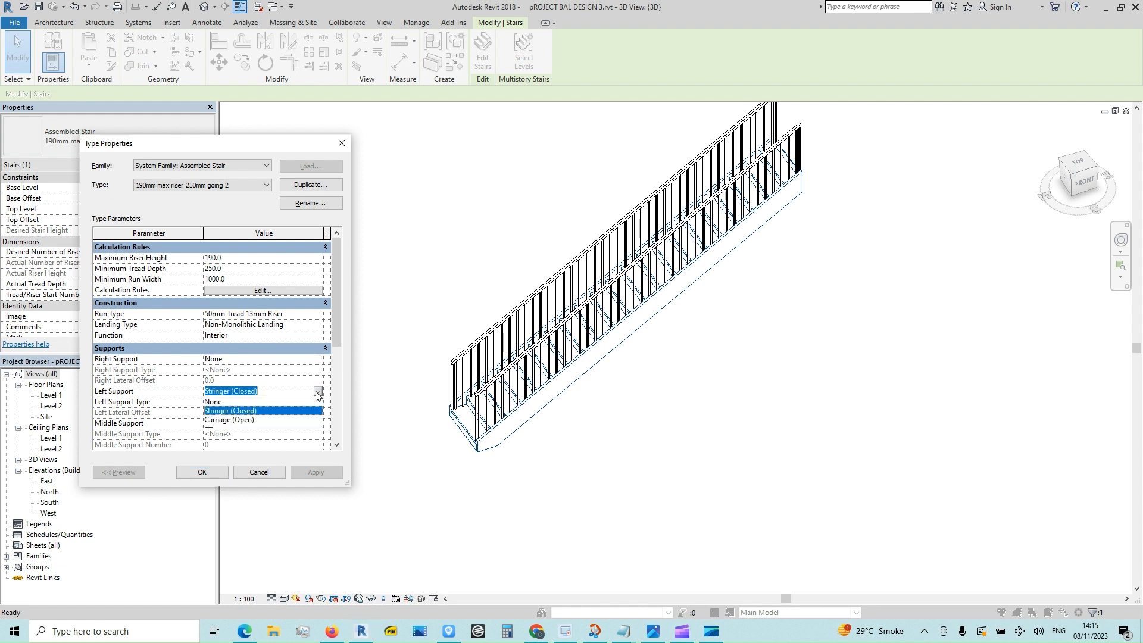
left_click(222, 404)
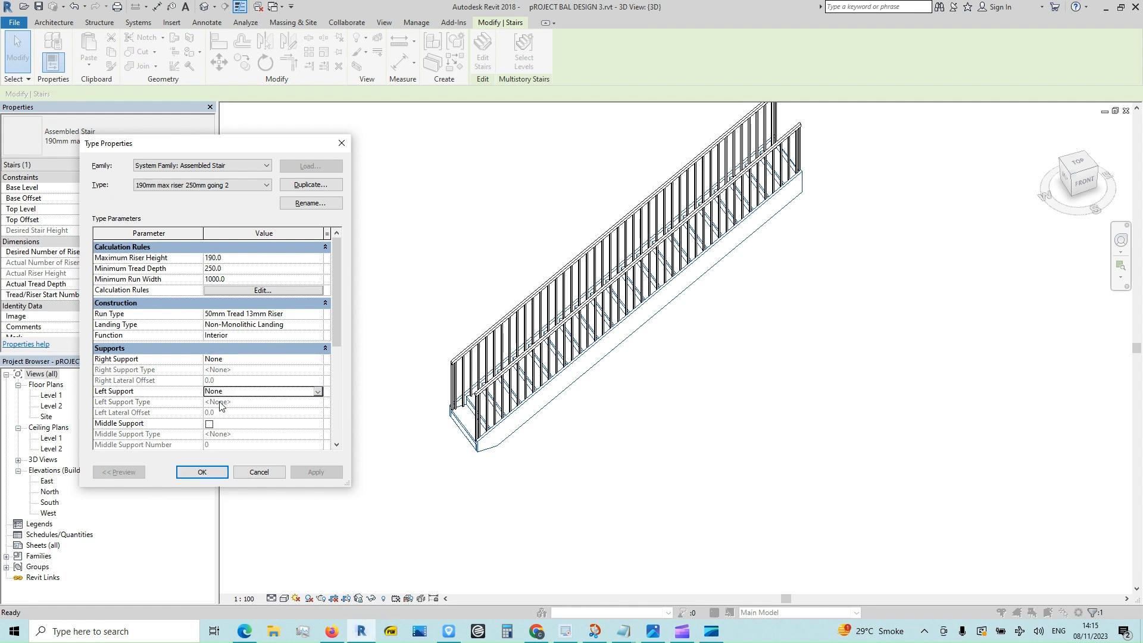
left_click(201, 472)
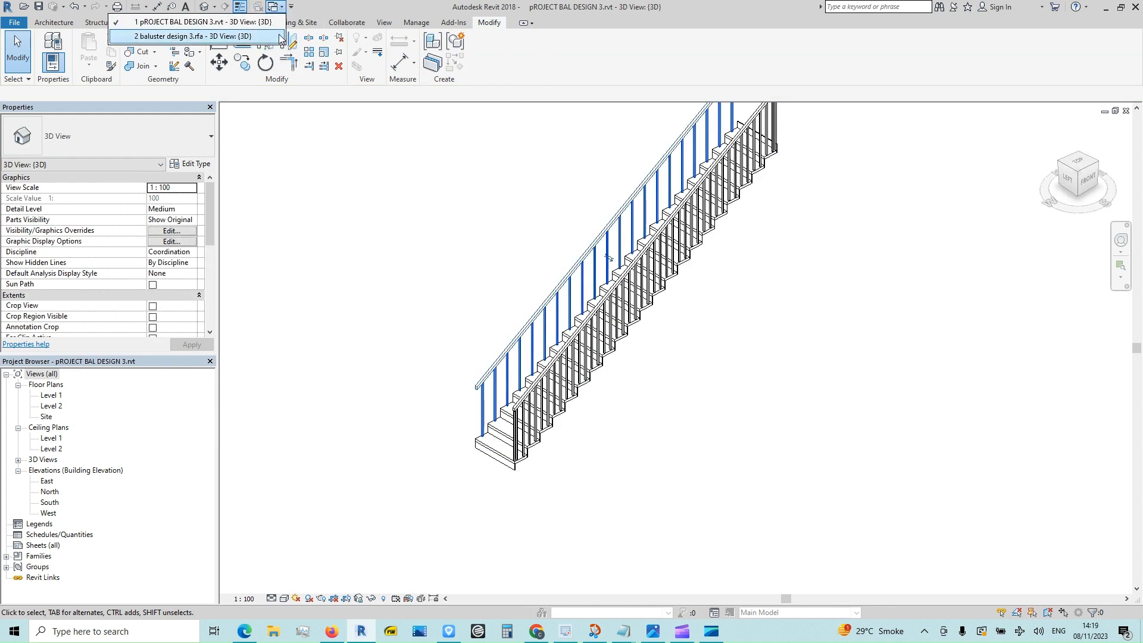
- Switch to the baluster design 3.rfa family and load it into the stair project
left_click(250, 37)
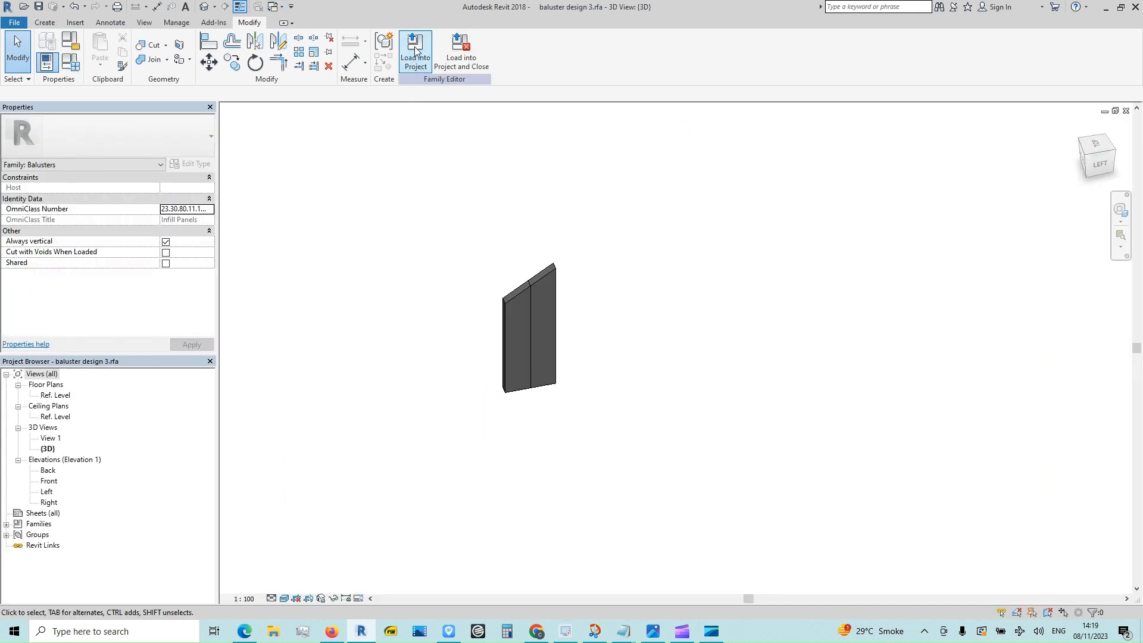
left_click(415, 52)
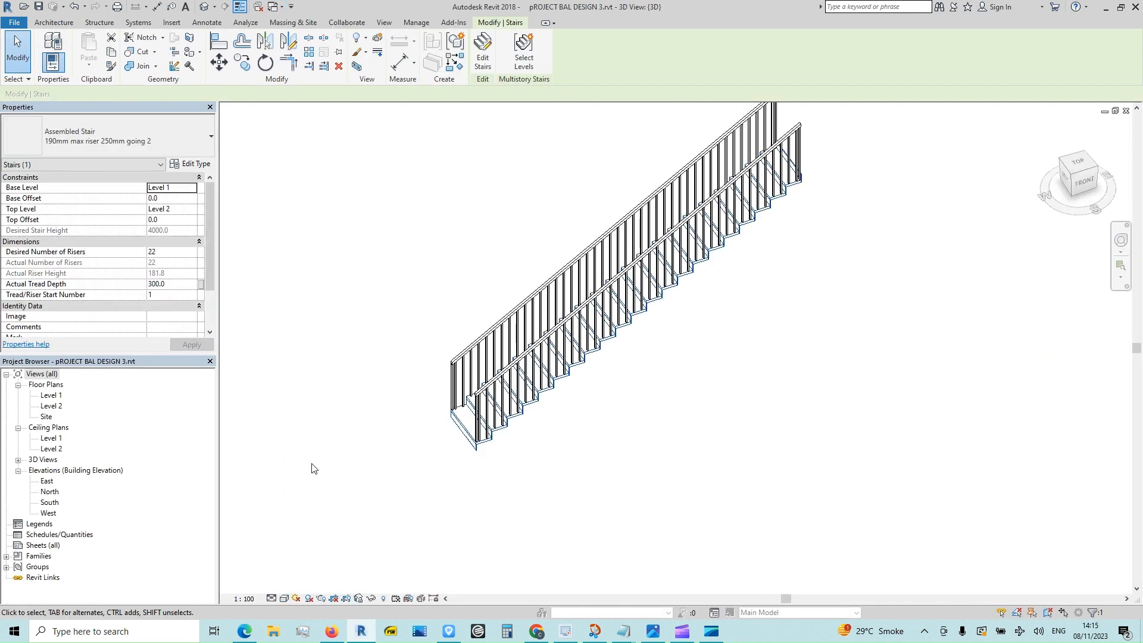
- Duplicate the type of the stair's far-side 1100mm railing as RAIL BAL DES3
middle_click_drag(314, 469, 359, 432, "shift")
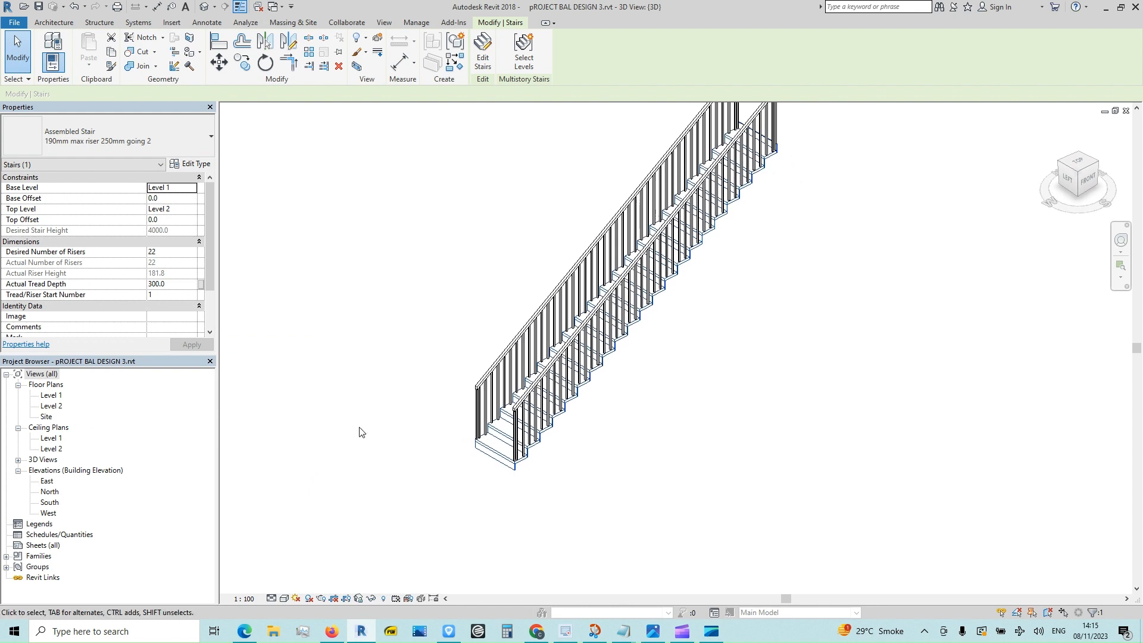
left_click(480, 413)
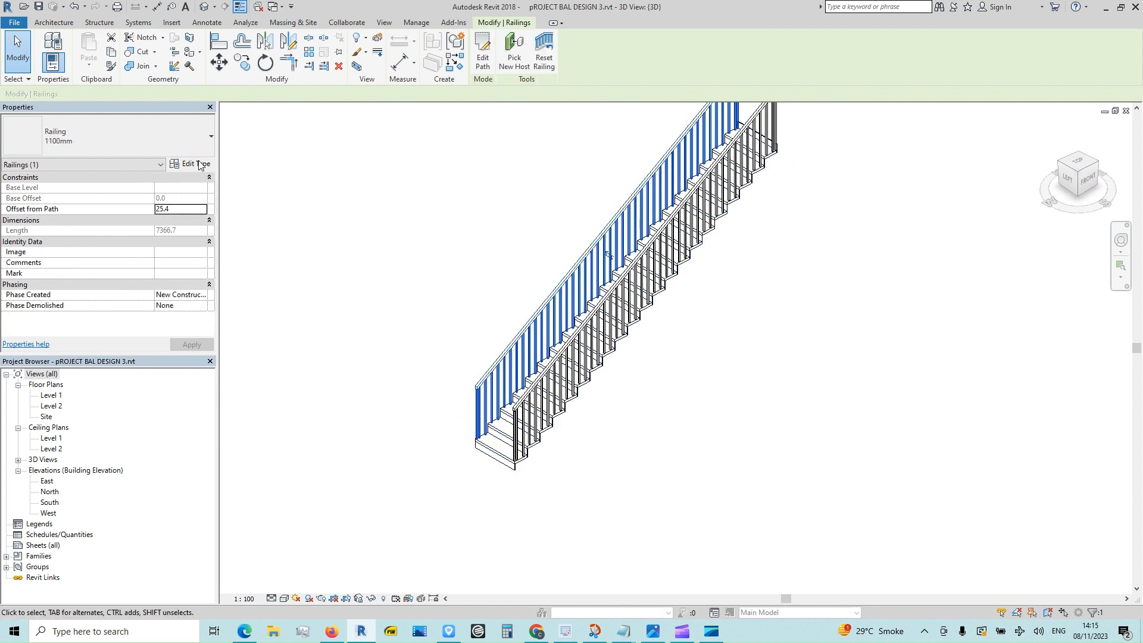
left_click(196, 163)
left_click(317, 187)
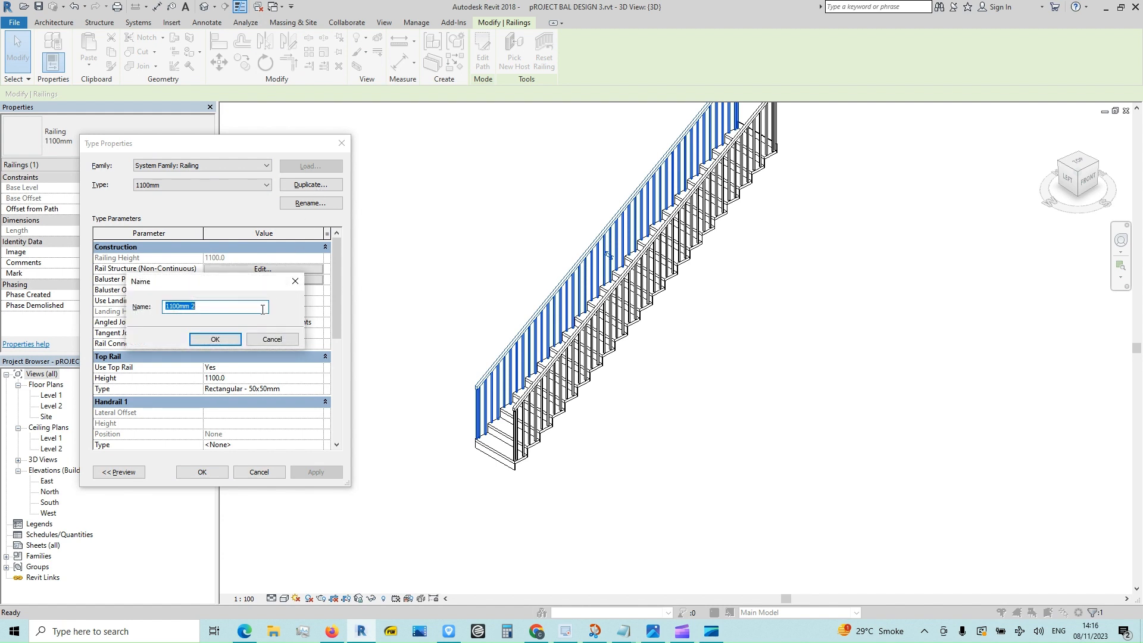
type("RAIL BAL DES3")
left_click(237, 343)
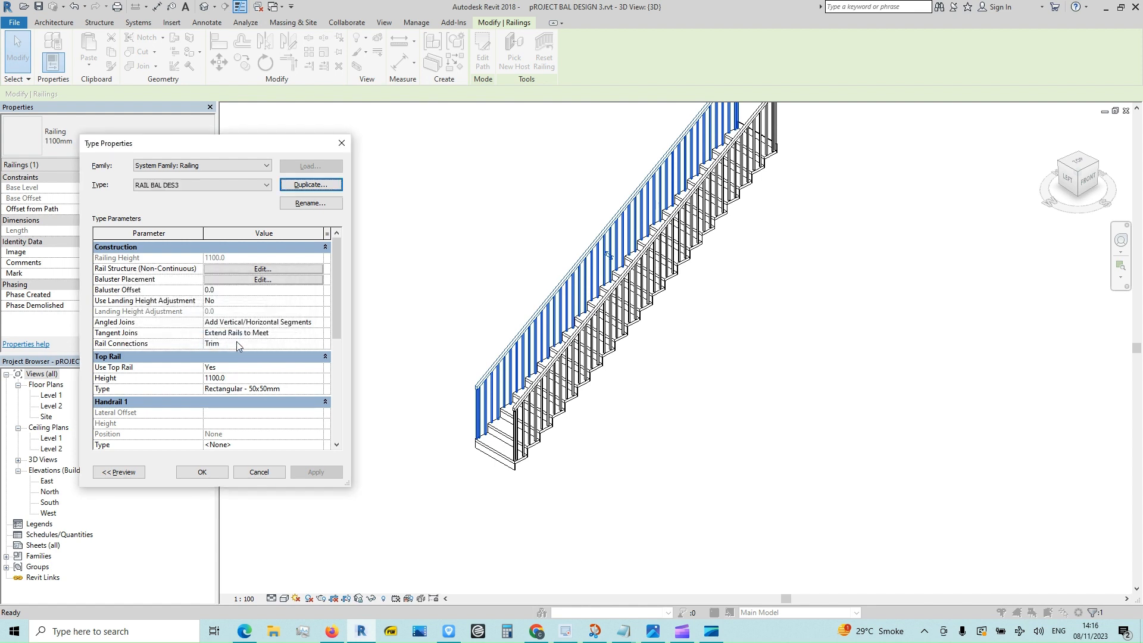
- Set the baluster family to None for the regular baluster and the start, corner and end posts of RAIL BAL DES3
left_click(250, 279)
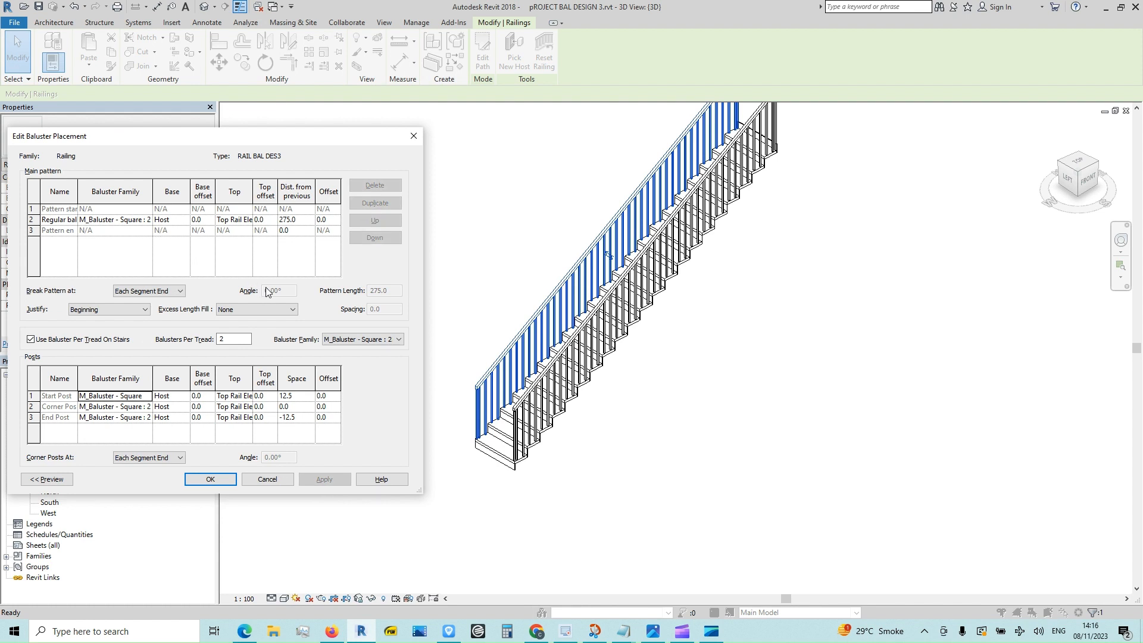
left_click(148, 220)
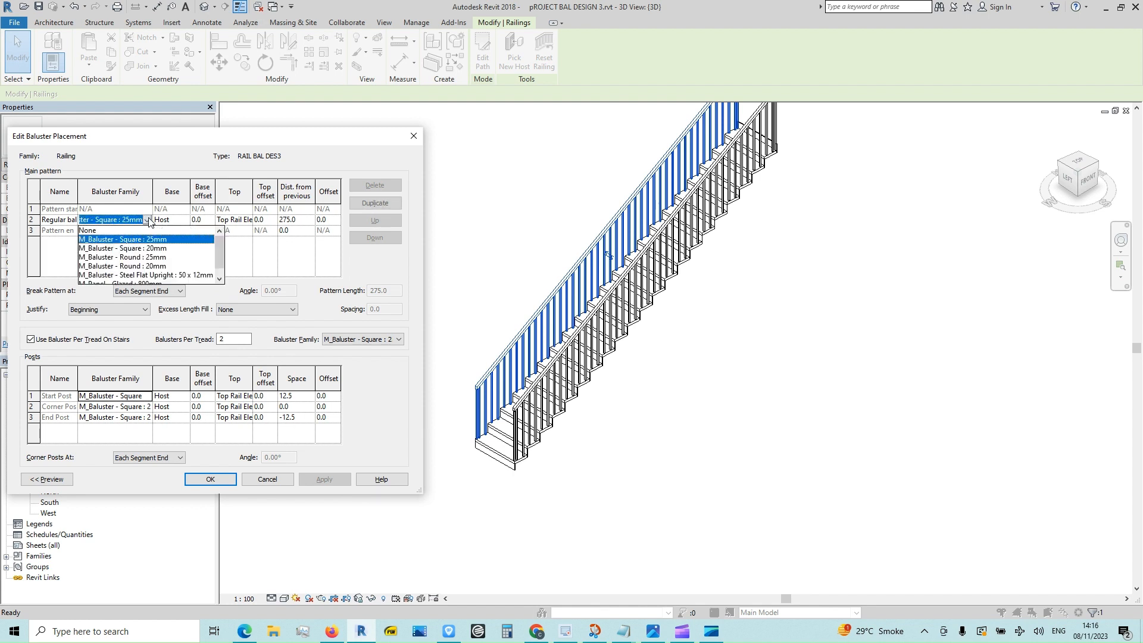
left_click(87, 231)
left_click(149, 397)
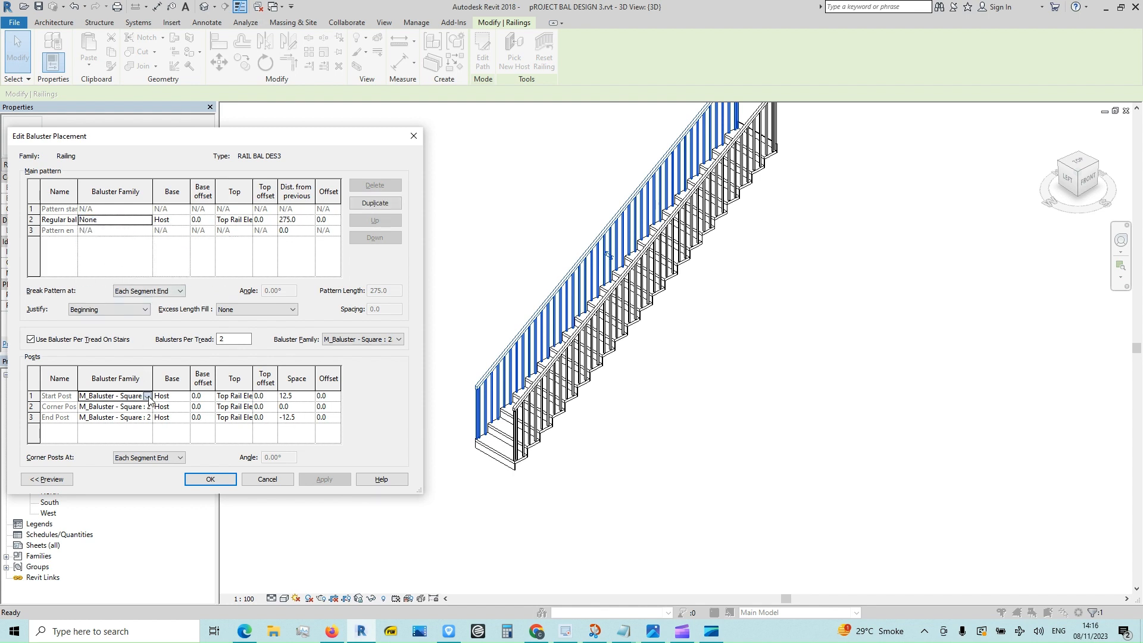
left_click(147, 397)
left_click(88, 406)
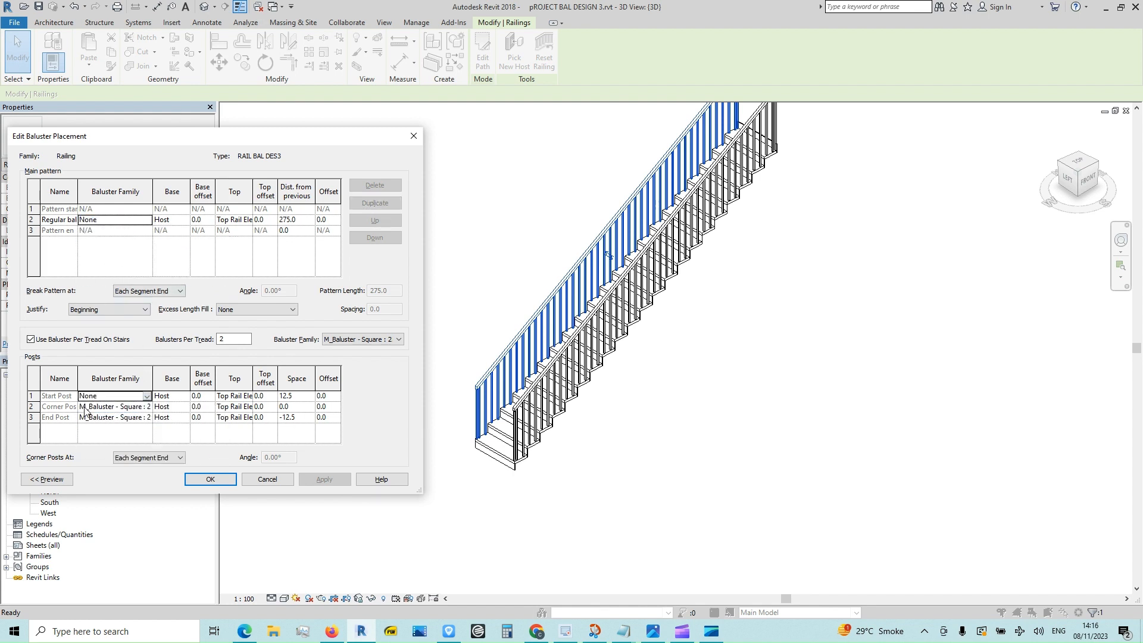
left_click(149, 407)
left_click(147, 407)
left_click(86, 417)
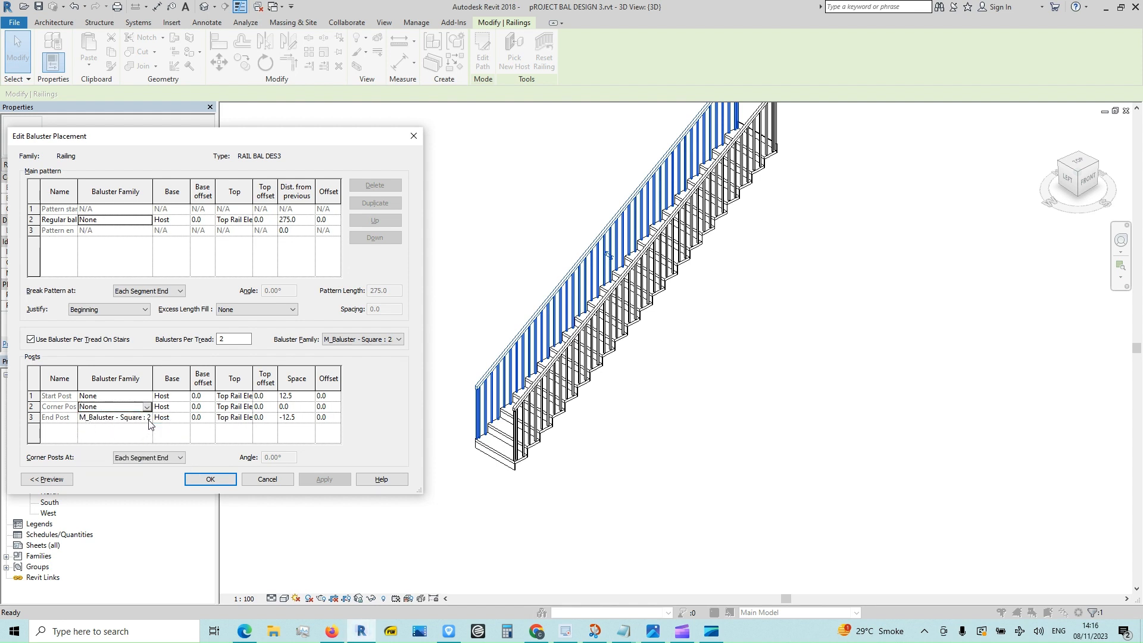
left_click(149, 418)
left_click(147, 417)
left_click(95, 429)
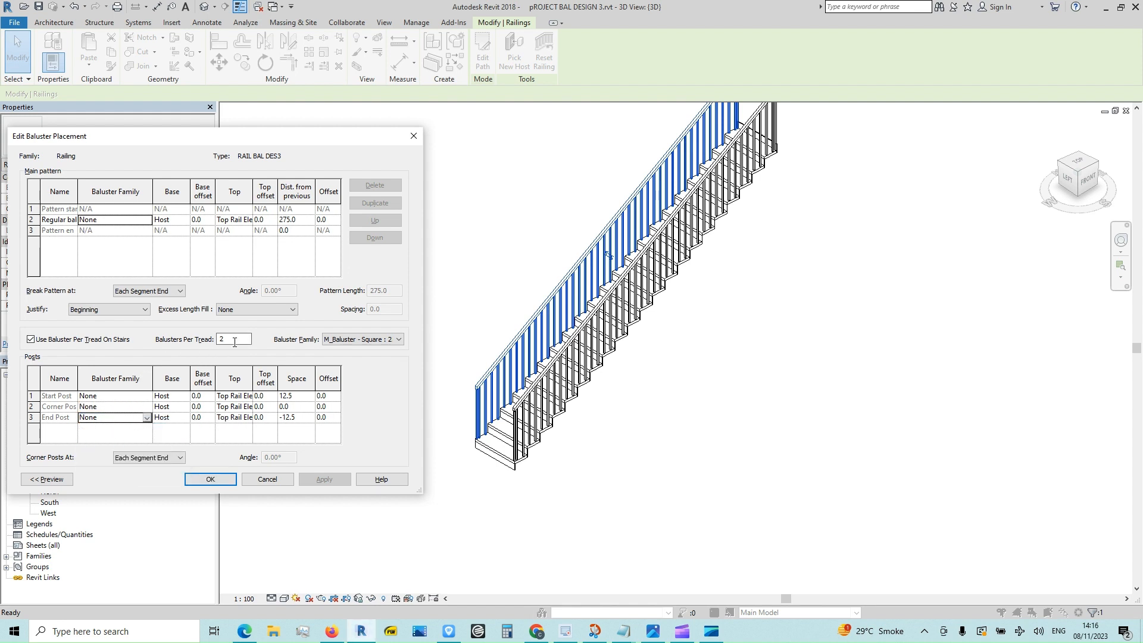
- Set balusters per tread to 1 for RAIL BAL DES3 and apply the type to the selected railing
left_click(229, 341)
left_click(398, 339)
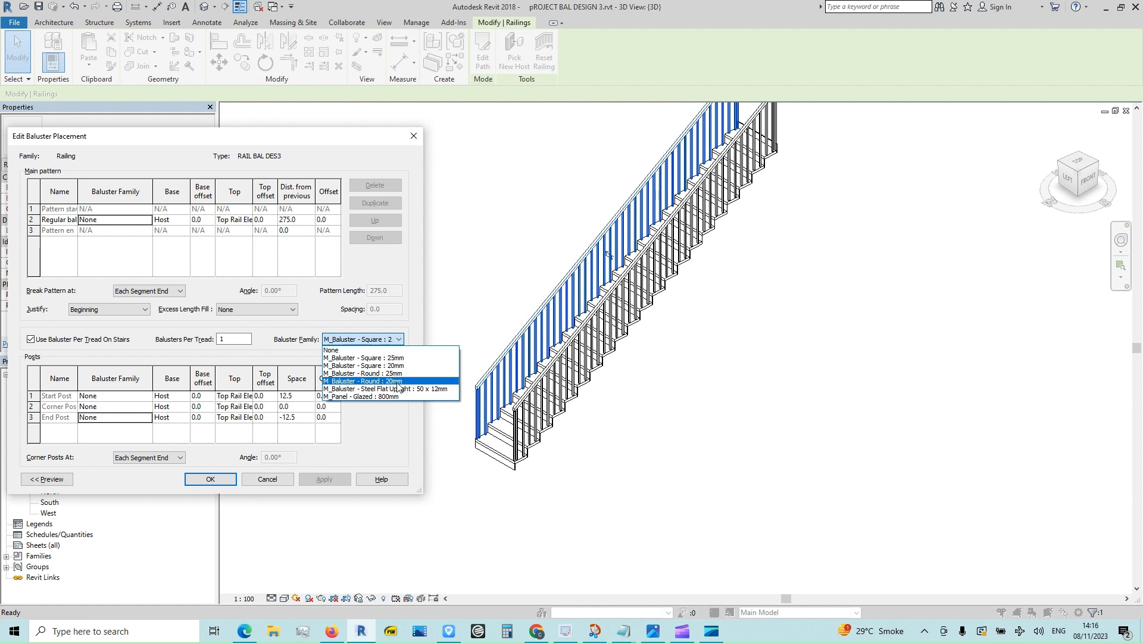
left_click(402, 340)
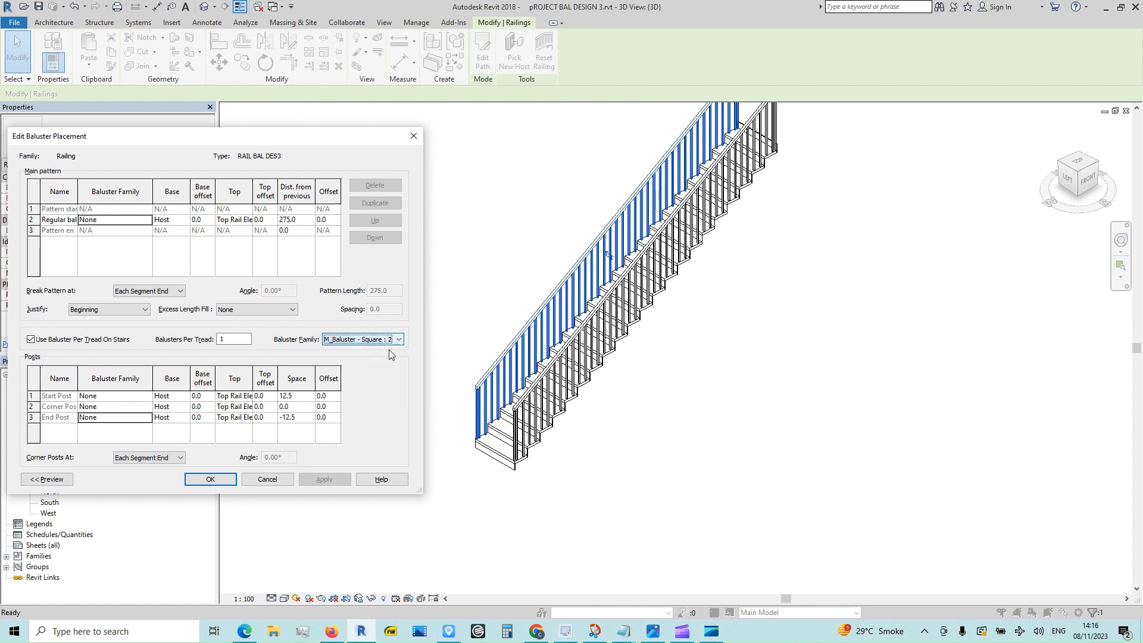
left_click(216, 478)
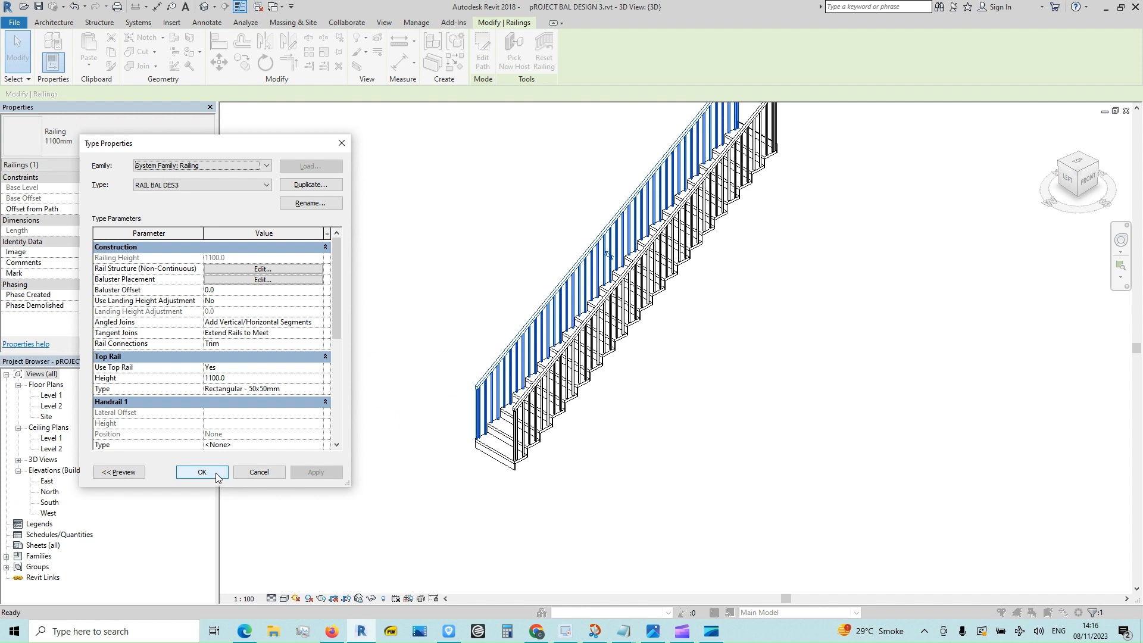
left_click(215, 476)
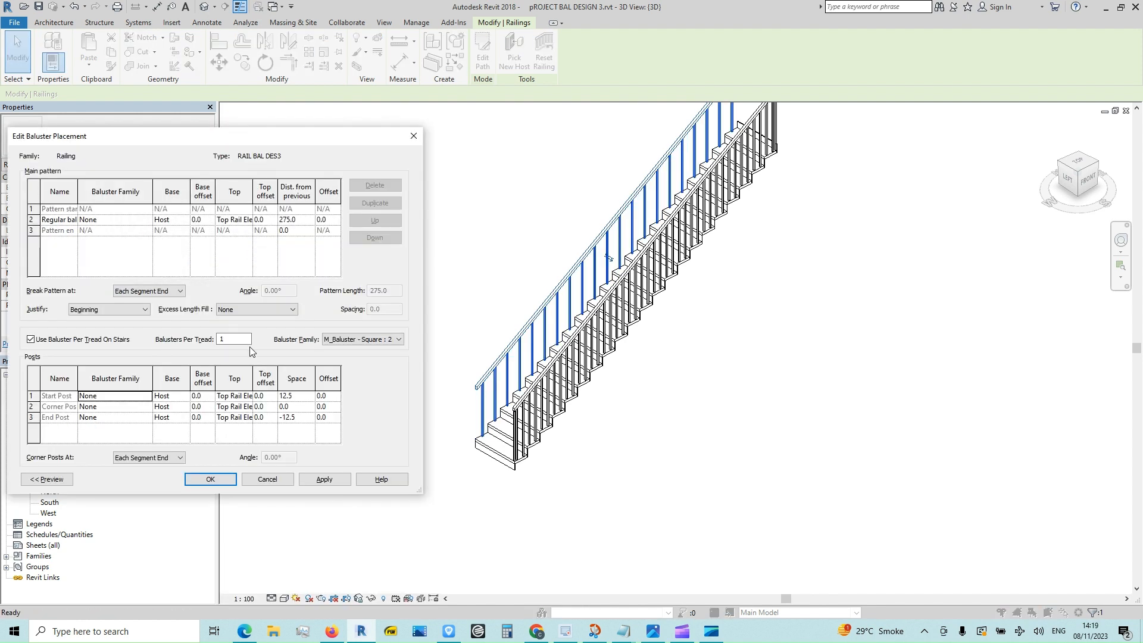
- Assign baluster design 3 as the baluster-per-tread family of RAIL BAL DES3, apply the placement settings and deselect the railing
left_click(373, 340)
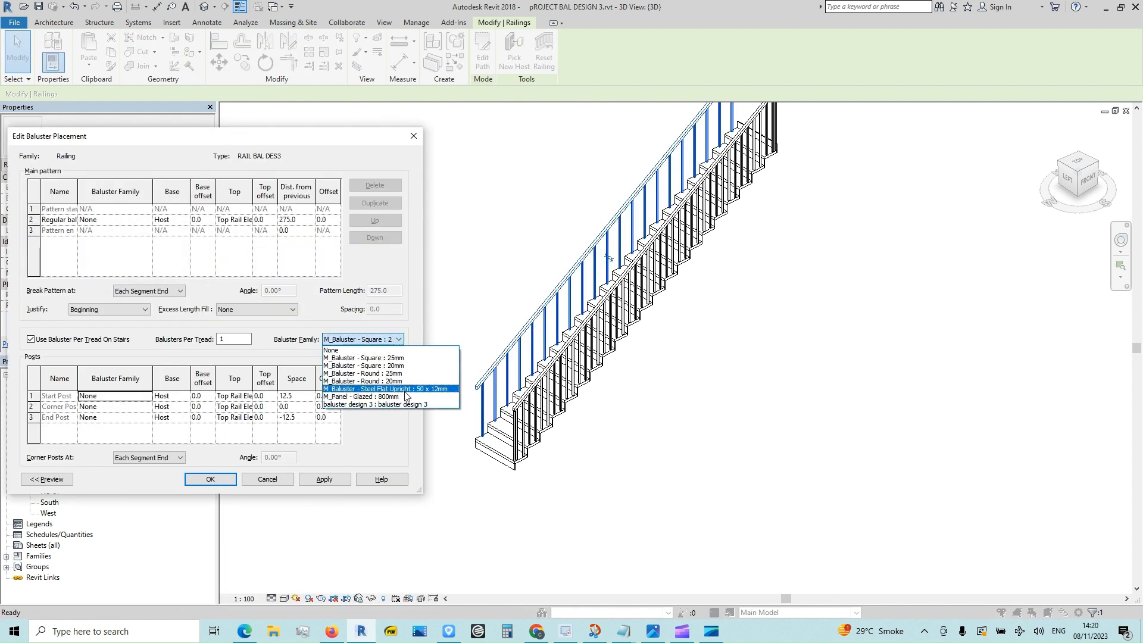
left_click(409, 404)
left_click(324, 480)
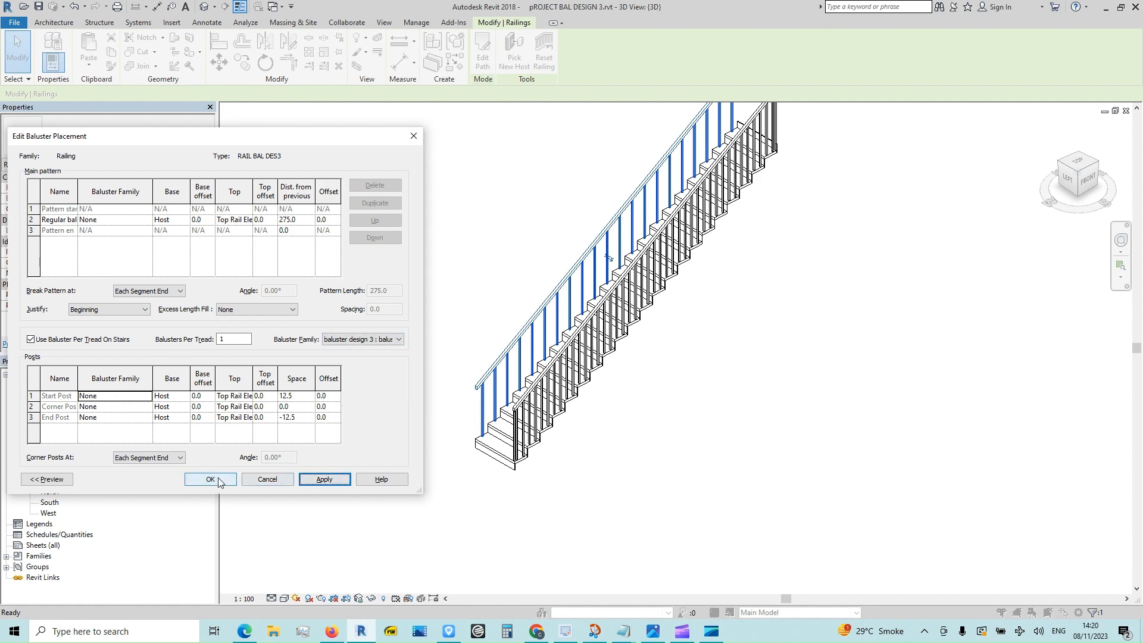
left_click(211, 479)
left_click(216, 477)
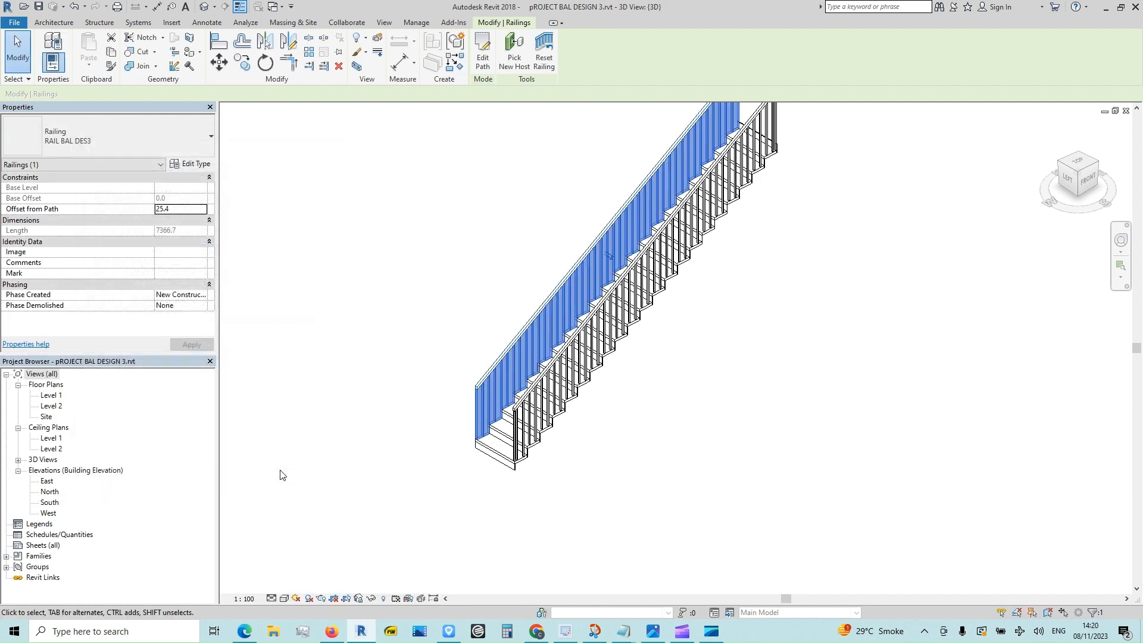
scroll(467, 388, "up", 5)
left_click(419, 392)
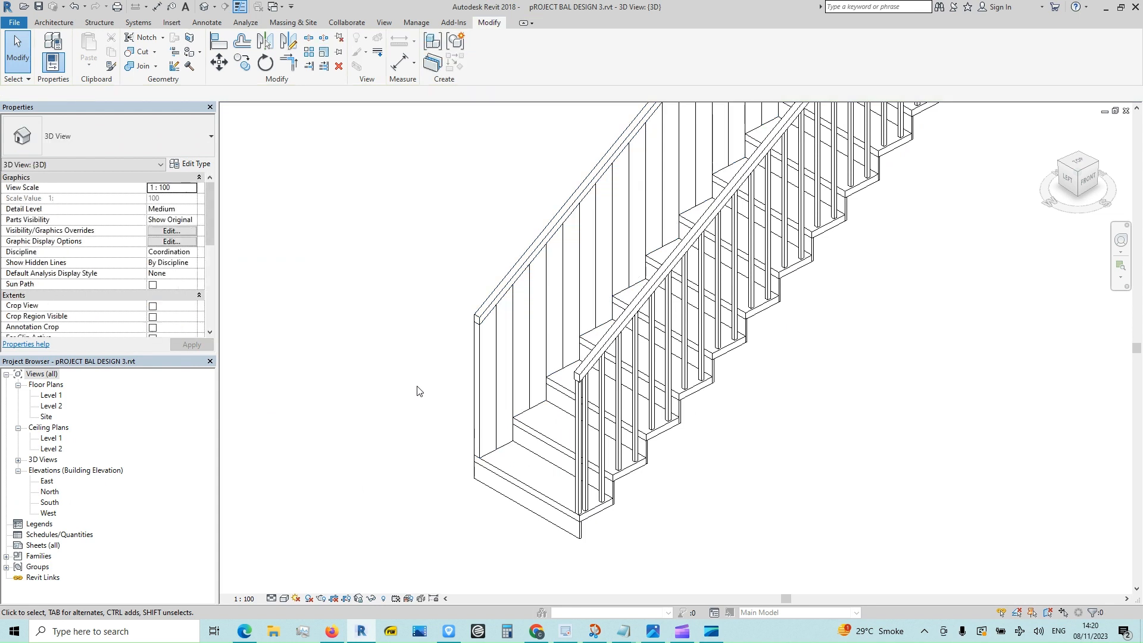
scroll(422, 390, "down", 3)
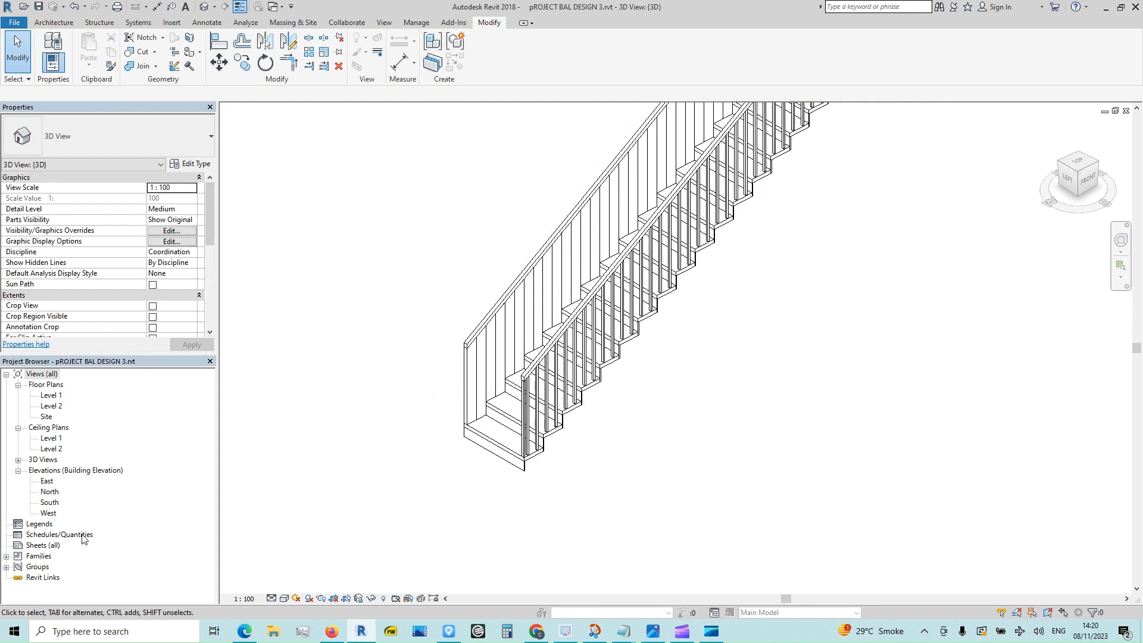
- In the type properties of the loaded baluster design 3 type, associate MAT with a new global parameter named mat1
left_click(6, 556)
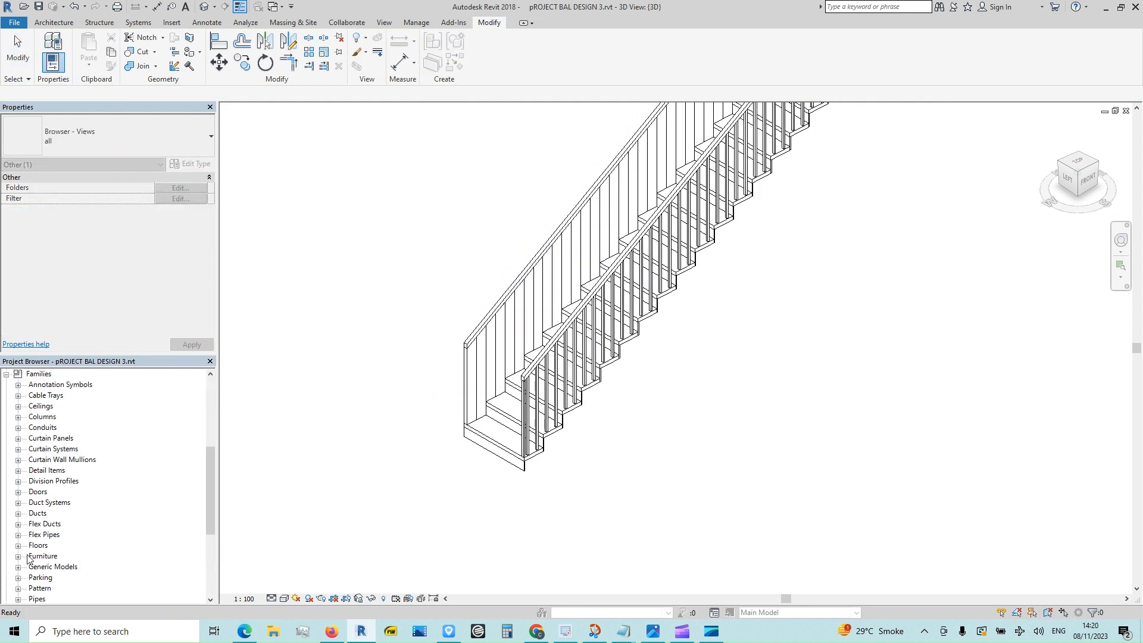
left_click_drag(205, 457, 212, 505)
left_click(18, 503)
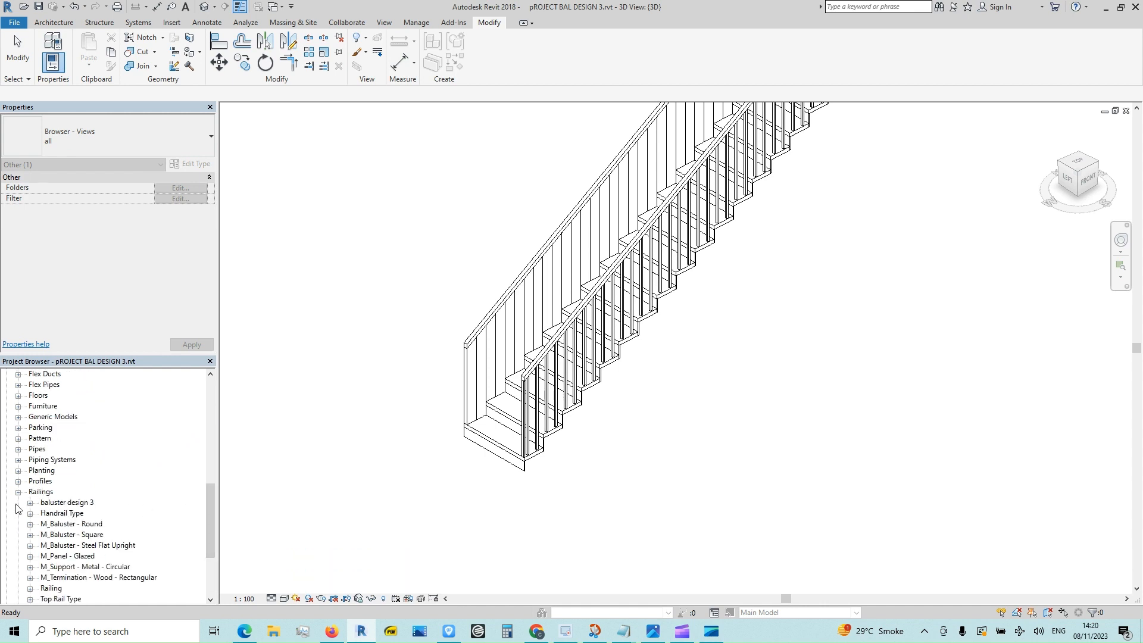
left_click(30, 504)
double_click(73, 513)
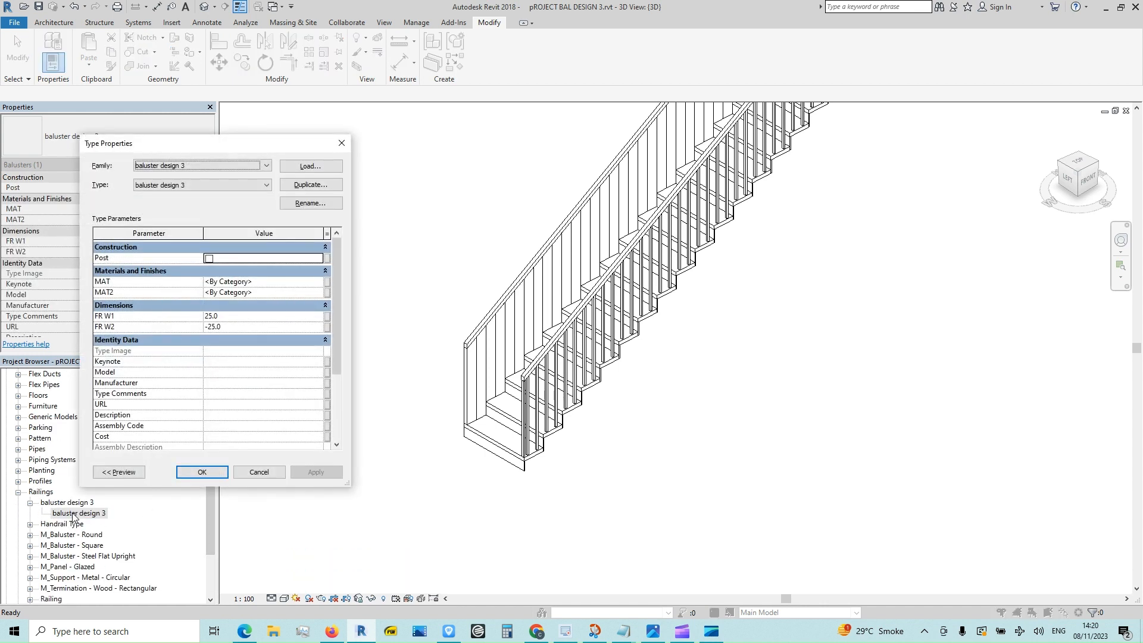
left_click(328, 289)
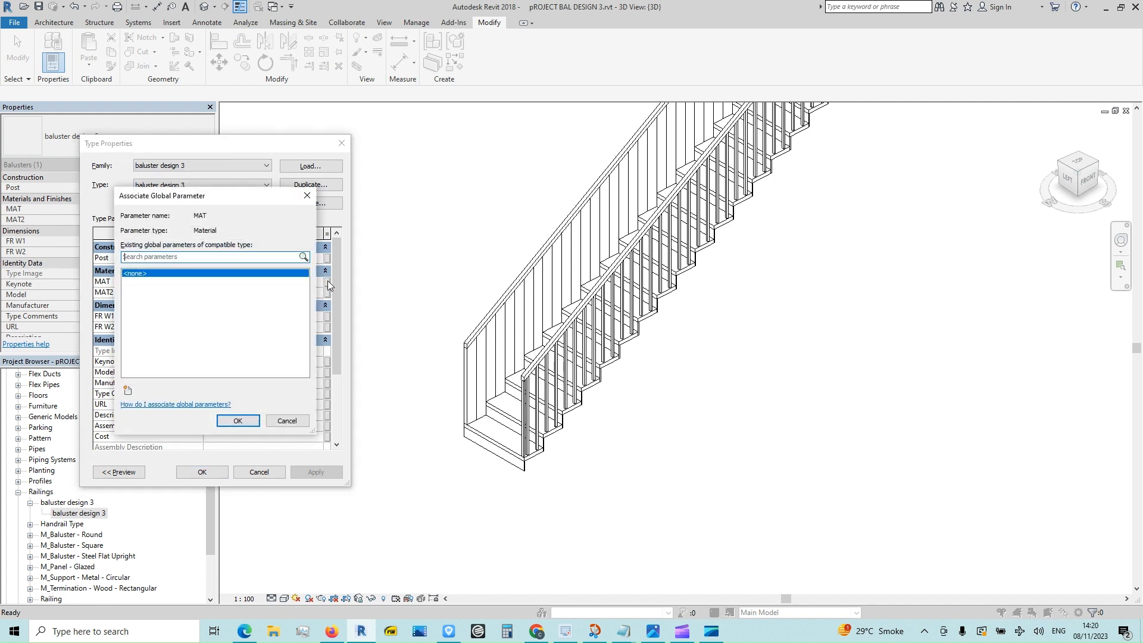
left_click(129, 393)
type("ma")
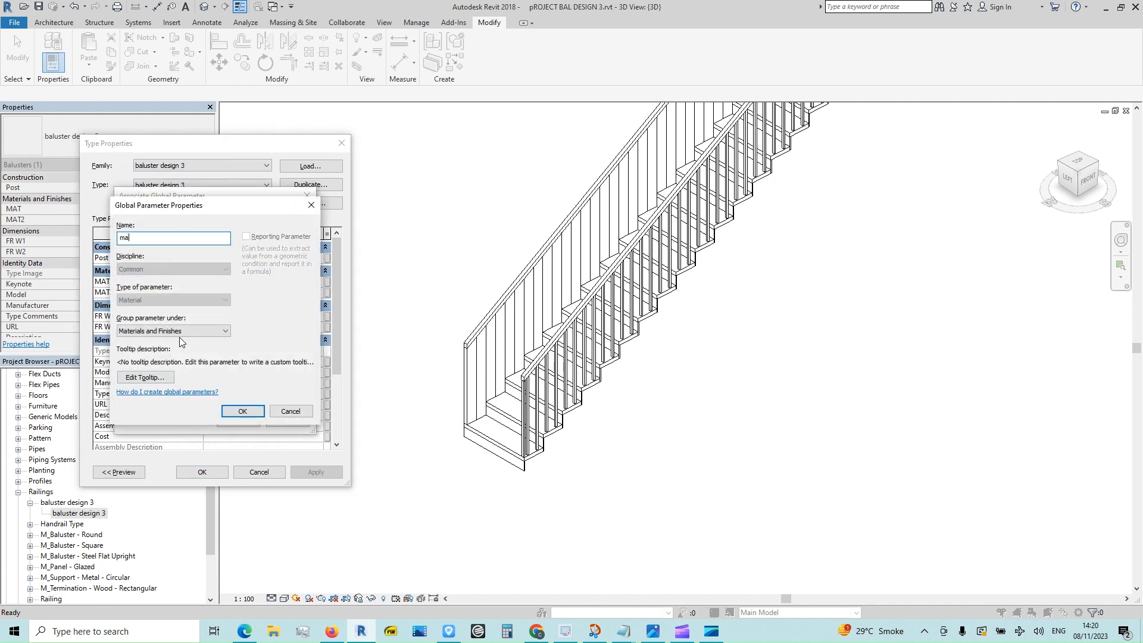
type("t1")
left_click(242, 410)
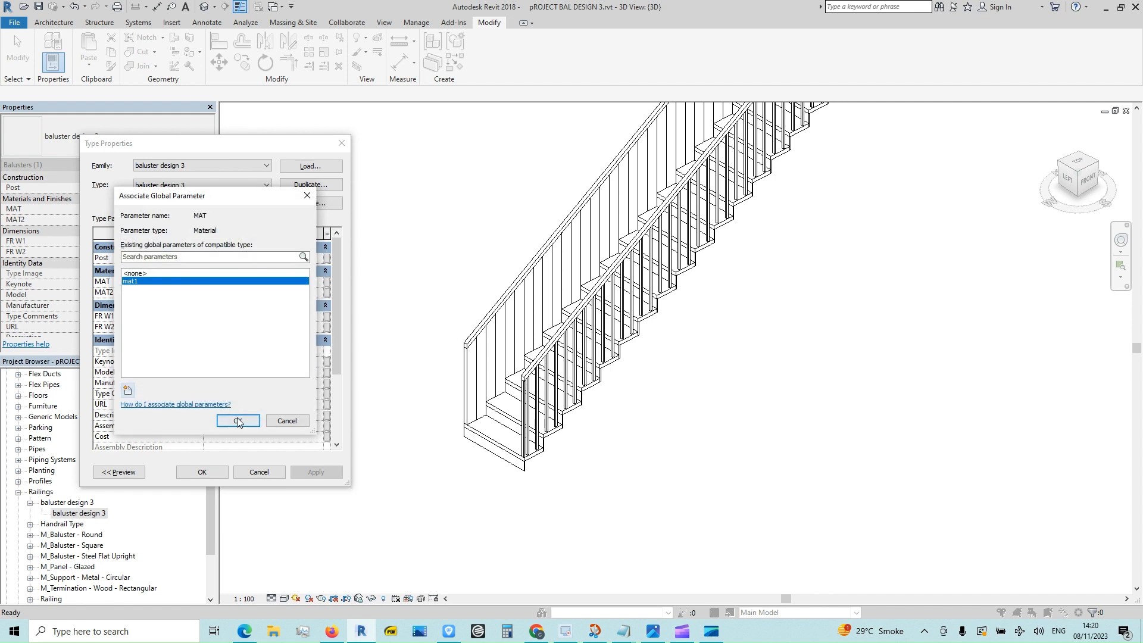
left_click(238, 421)
- Associate the baluster type's MAT2 parameter with a new global material parameter named mat2
left_click(327, 293)
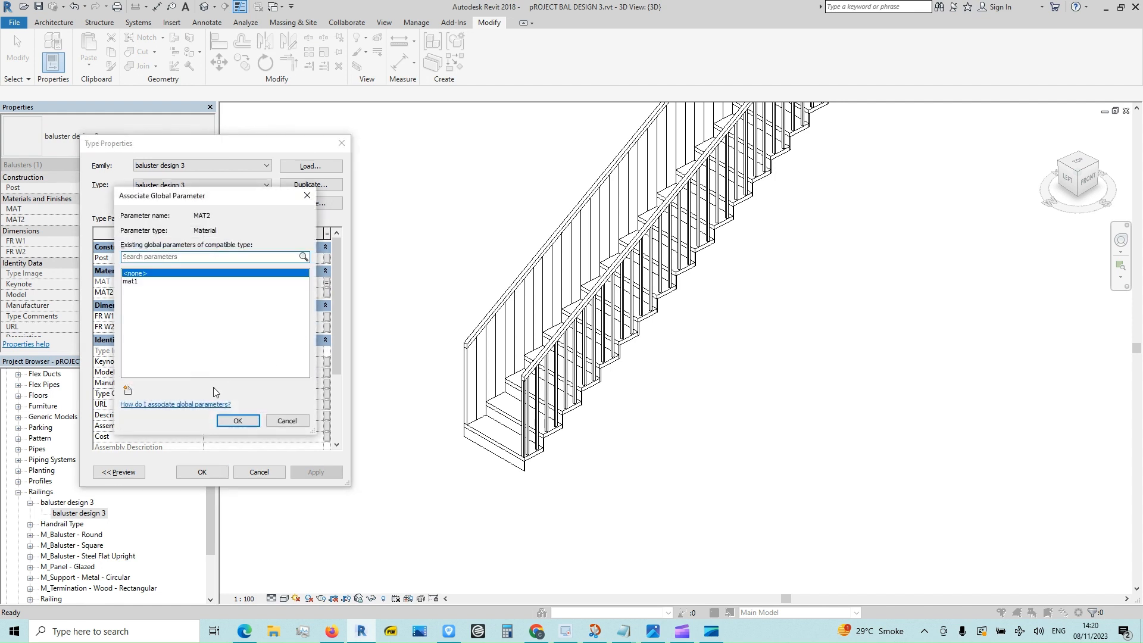
left_click(127, 390)
type("mat2")
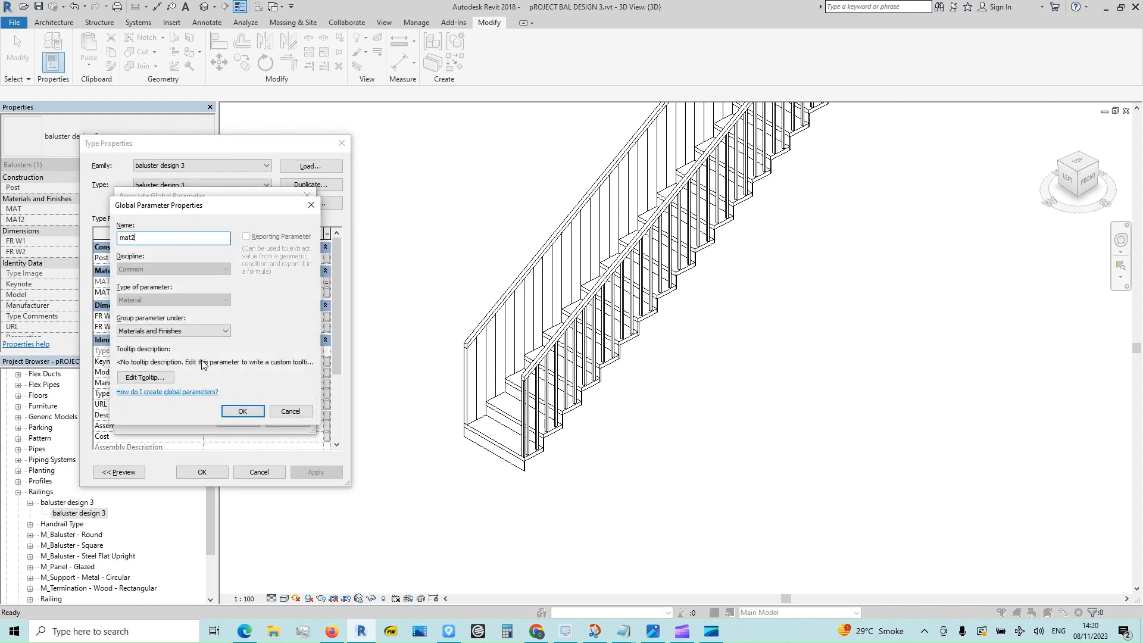
left_click(242, 411)
left_click(240, 421)
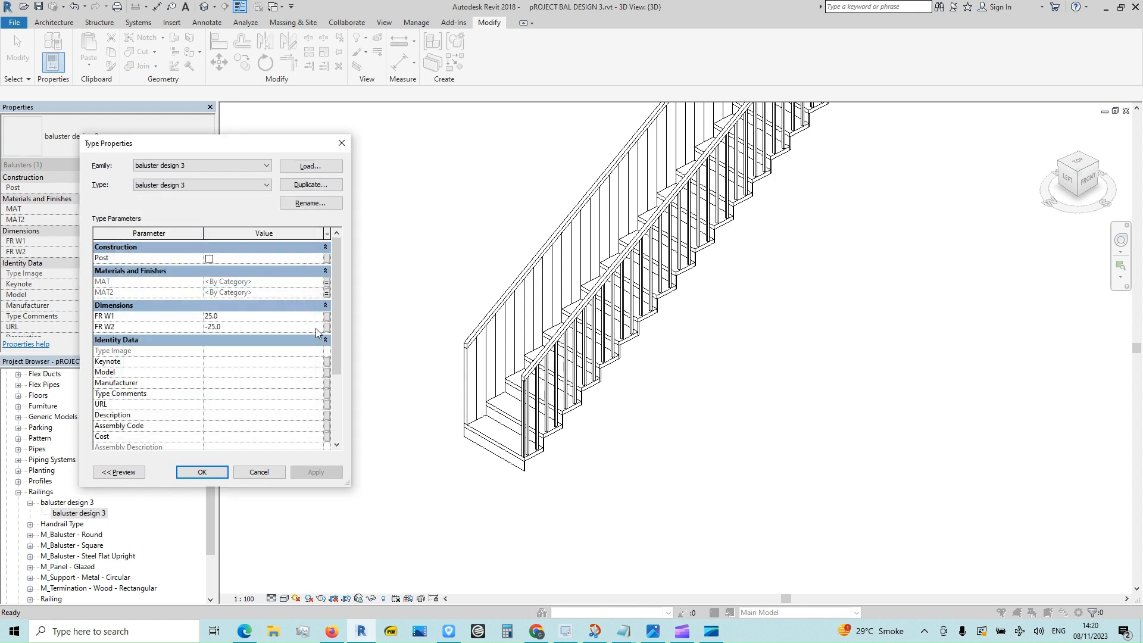
- Associate FR W1 with a new global length parameter named fr w1 and confirm the baluster's type properties
left_click(326, 316)
left_click(127, 391)
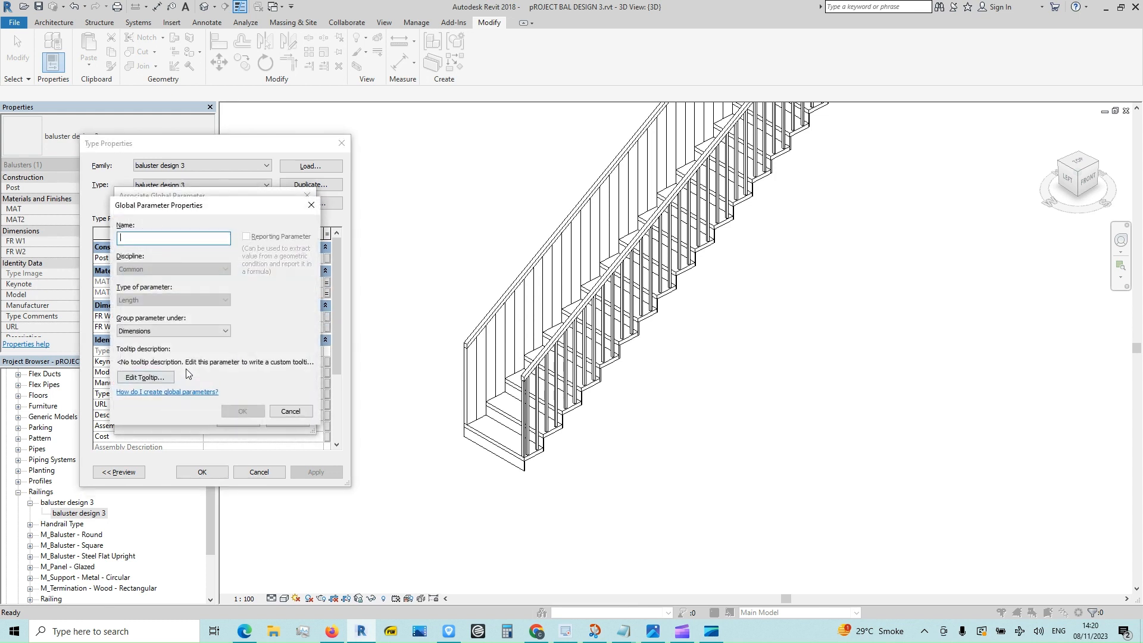
type("fr w1")
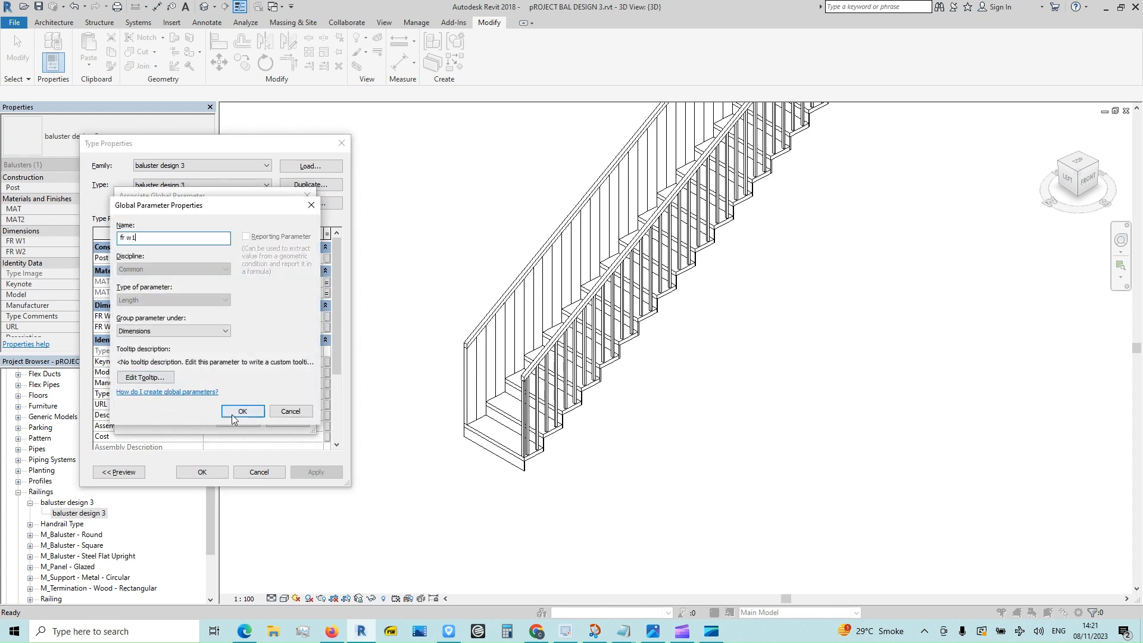
left_click(242, 411)
left_click(238, 421)
left_click(202, 472)
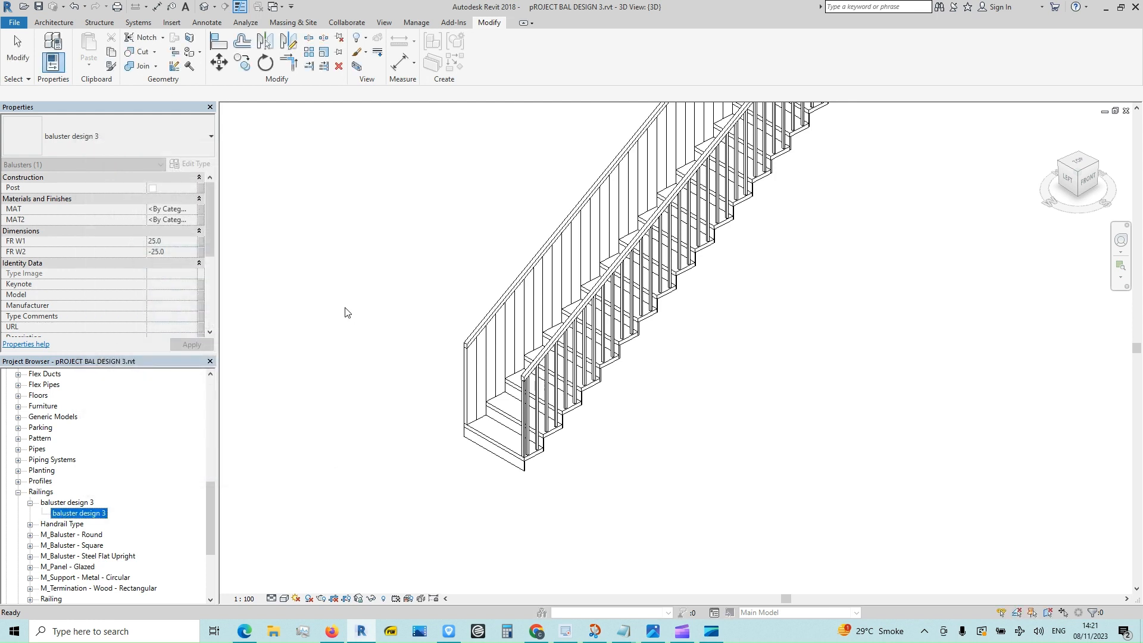
left_click(345, 258)
- Create a new material named m1 for the value of the global parameter mat1
left_click(416, 23)
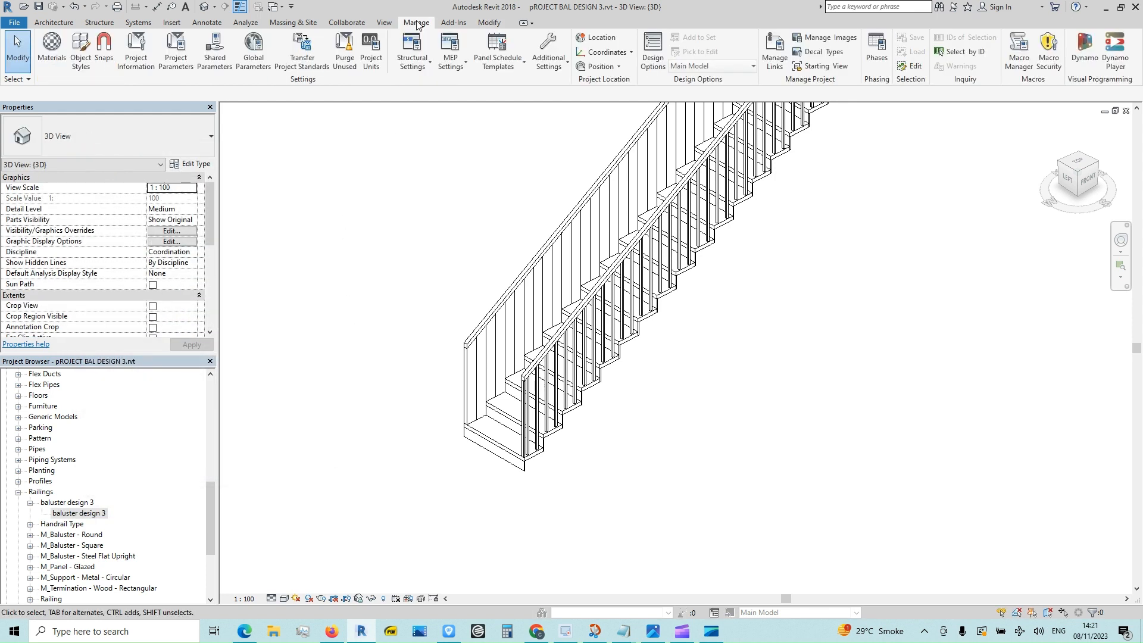
left_click(253, 52)
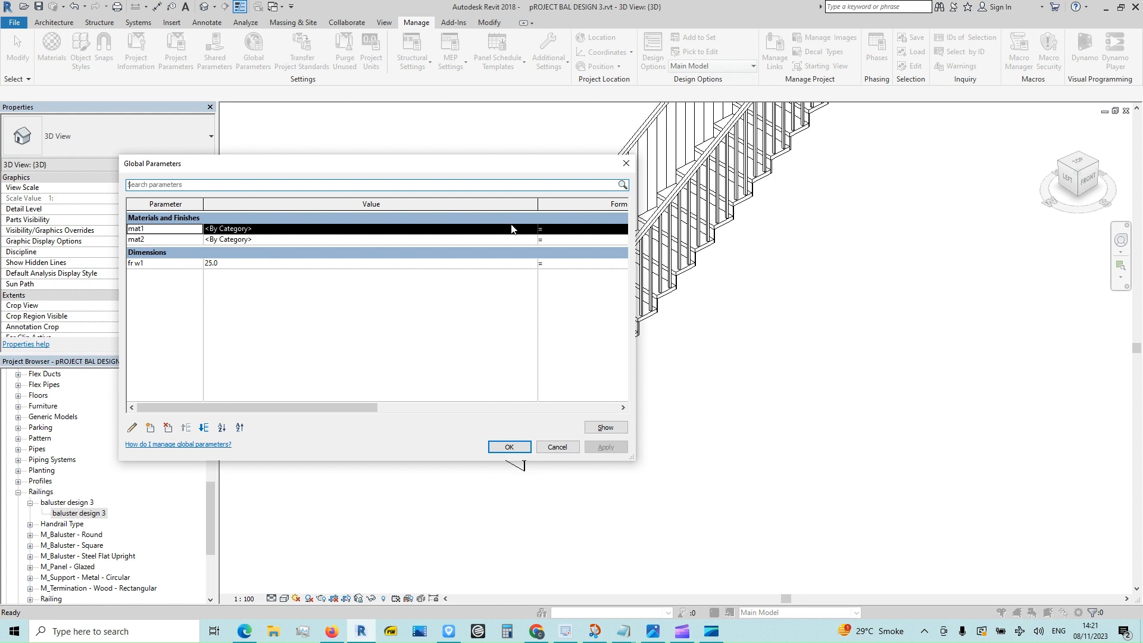
left_click(532, 228)
left_click(532, 229)
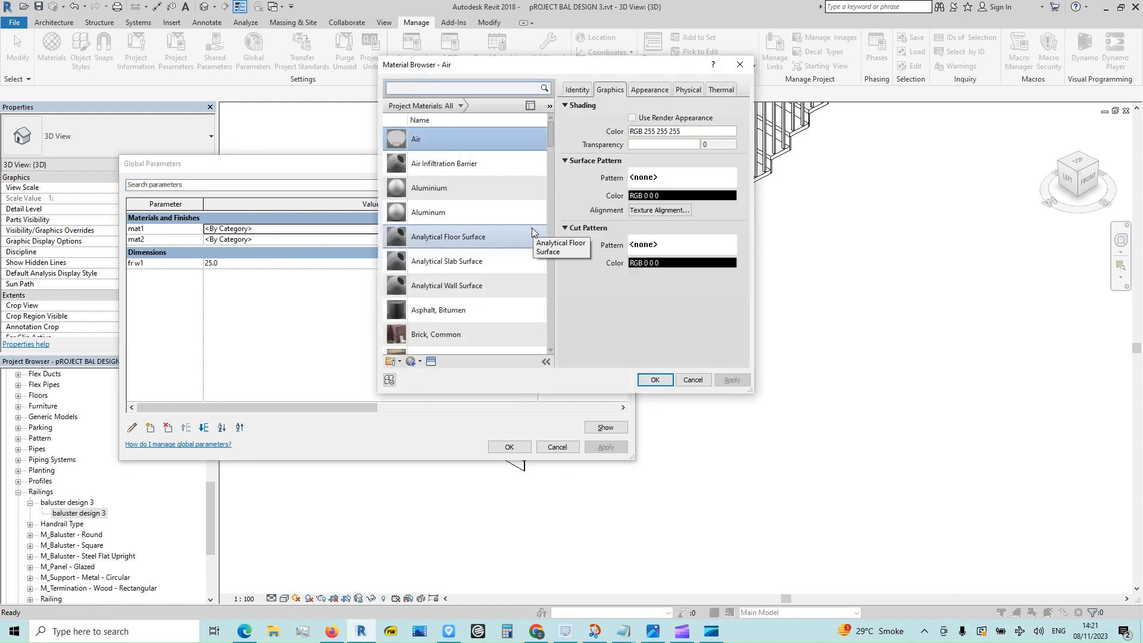
left_click(410, 361)
left_click(440, 373)
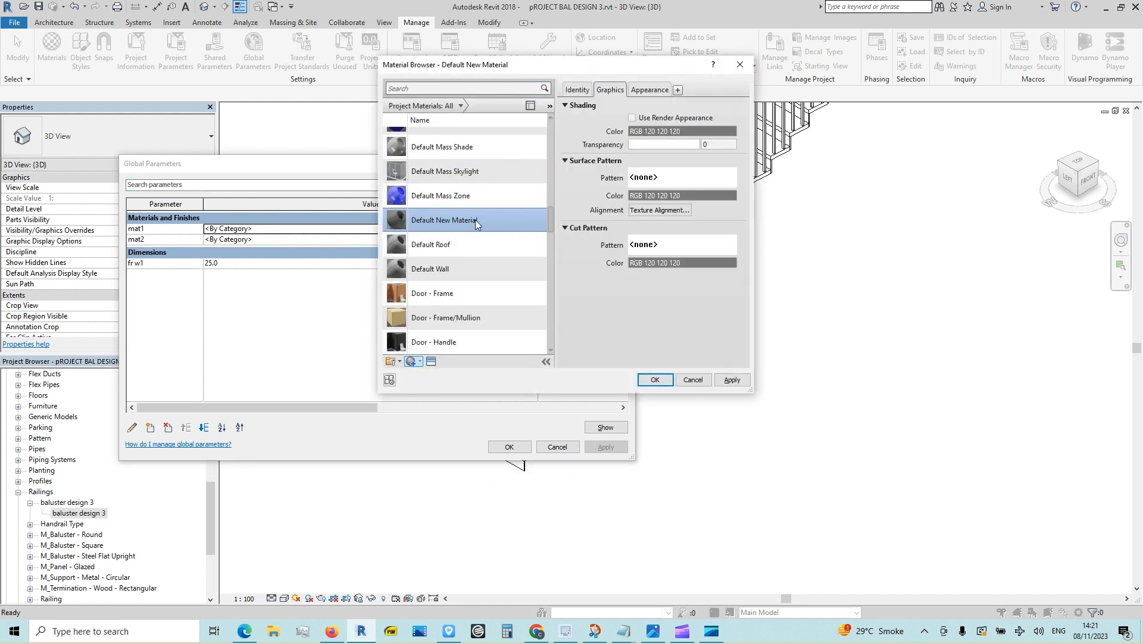
right_click(476, 222)
left_click(504, 252)
type("m1")
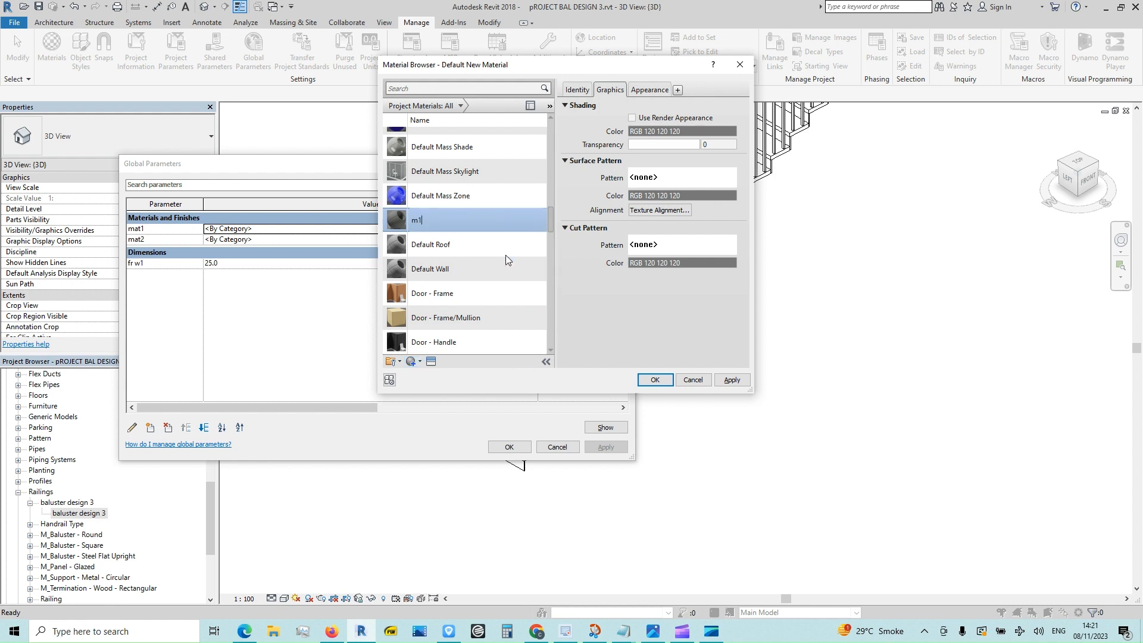
- Set the appearance colour of m1 to light cyan, RGB 128-255-255, and assign the material to mat1
left_click(650, 89)
left_click(694, 214)
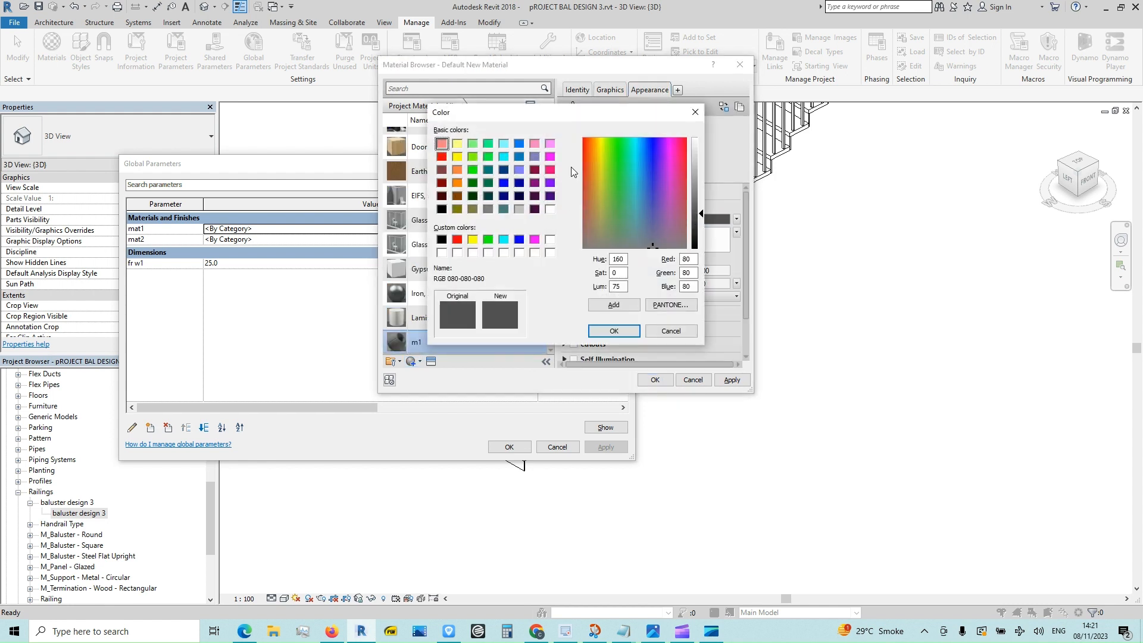
left_click(503, 144)
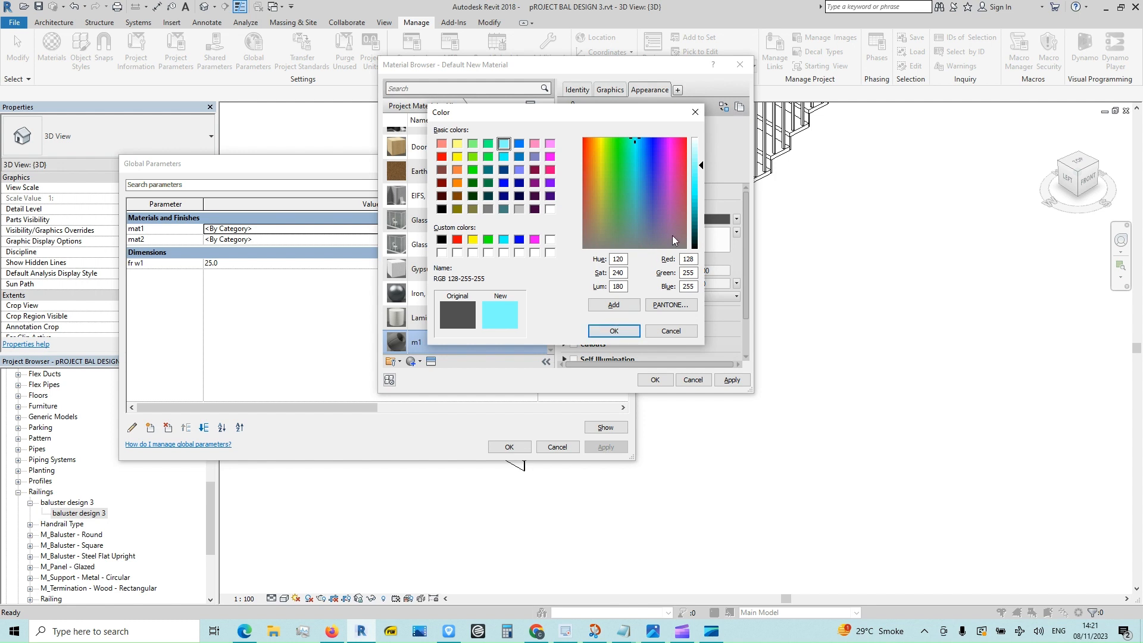
left_click(617, 330)
left_click(662, 381)
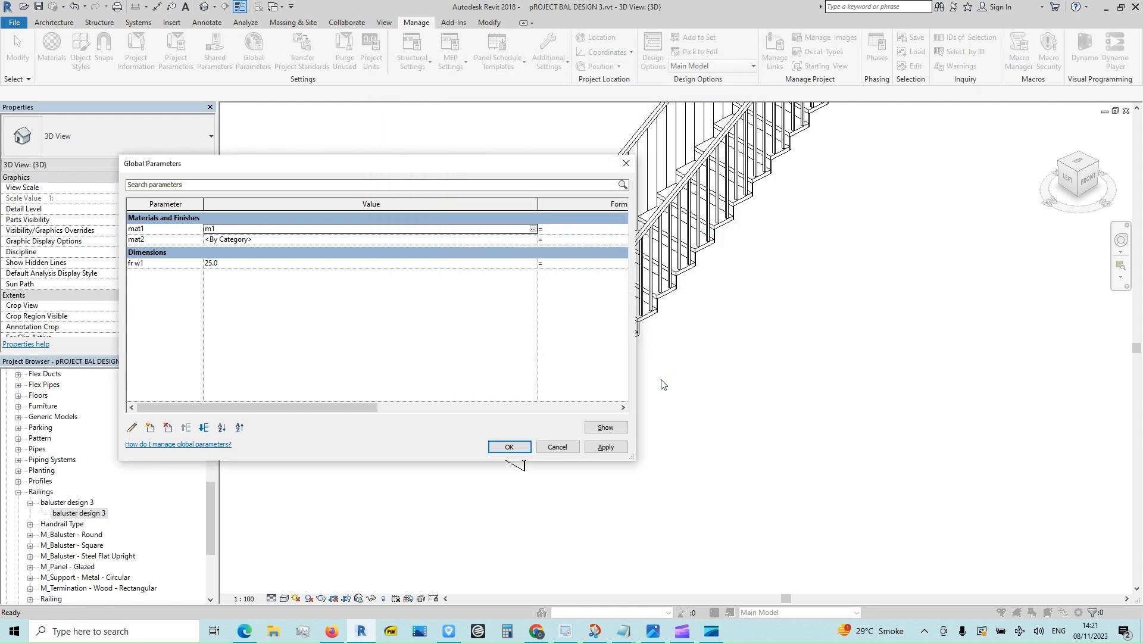
- Create a new material named m2 for the value of the global parameter mat2
double_click(533, 241)
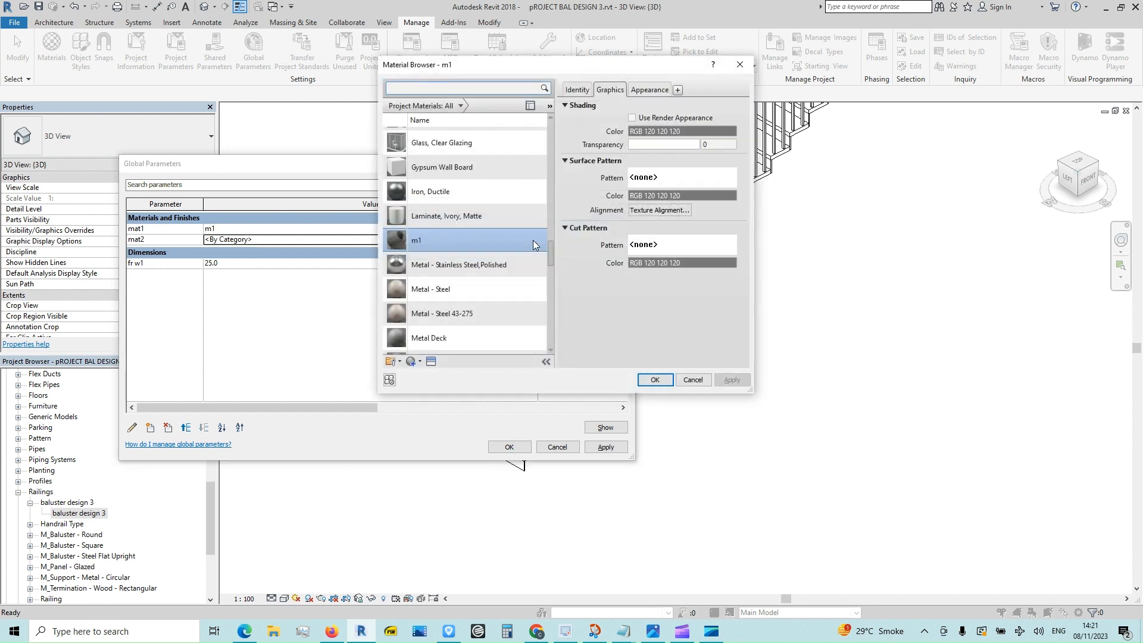
left_click(419, 362)
left_click(444, 373)
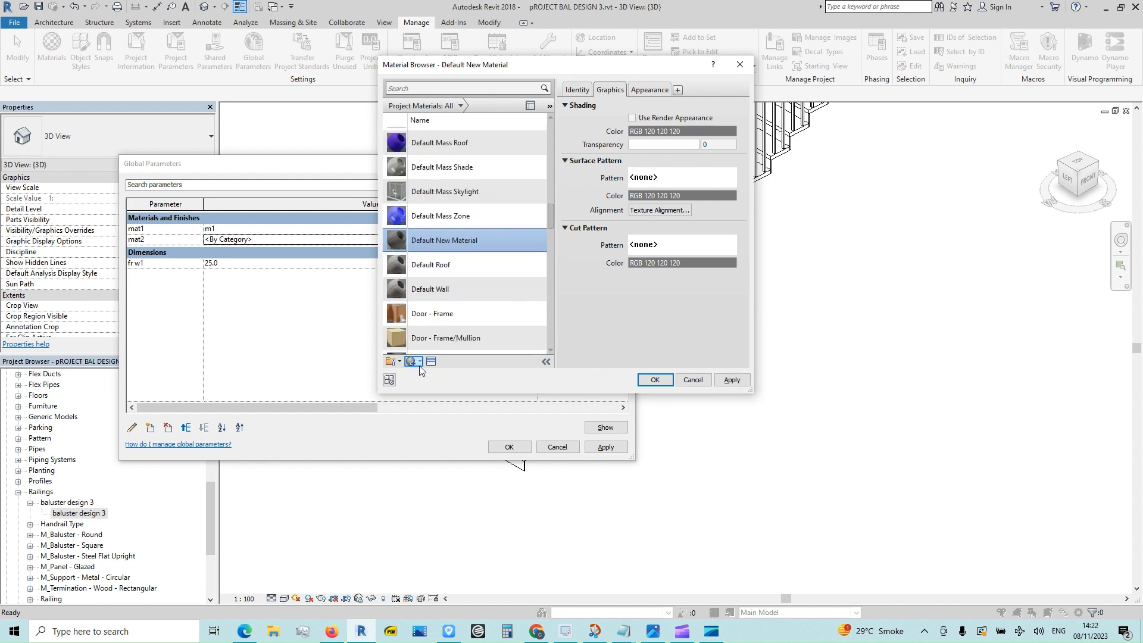
right_click(468, 220)
left_click(497, 254)
type("m2")
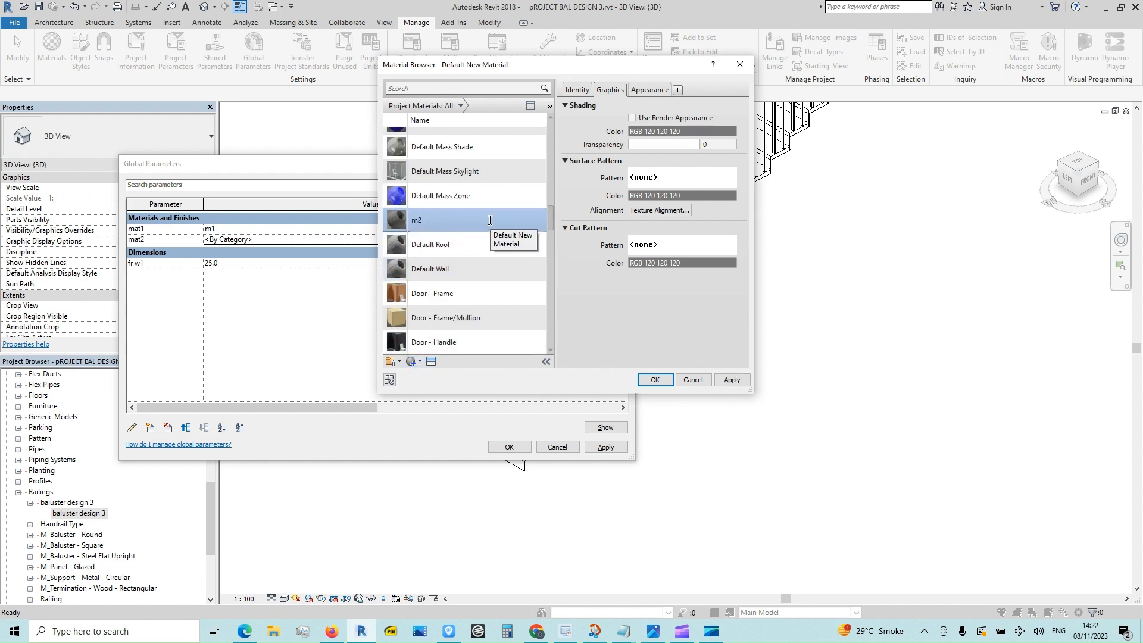
- Set the appearance colour of m2 to blue, RGB 62-62-255, assign it to mat2 and confirm the global parameters
left_click(650, 89)
left_click(664, 221)
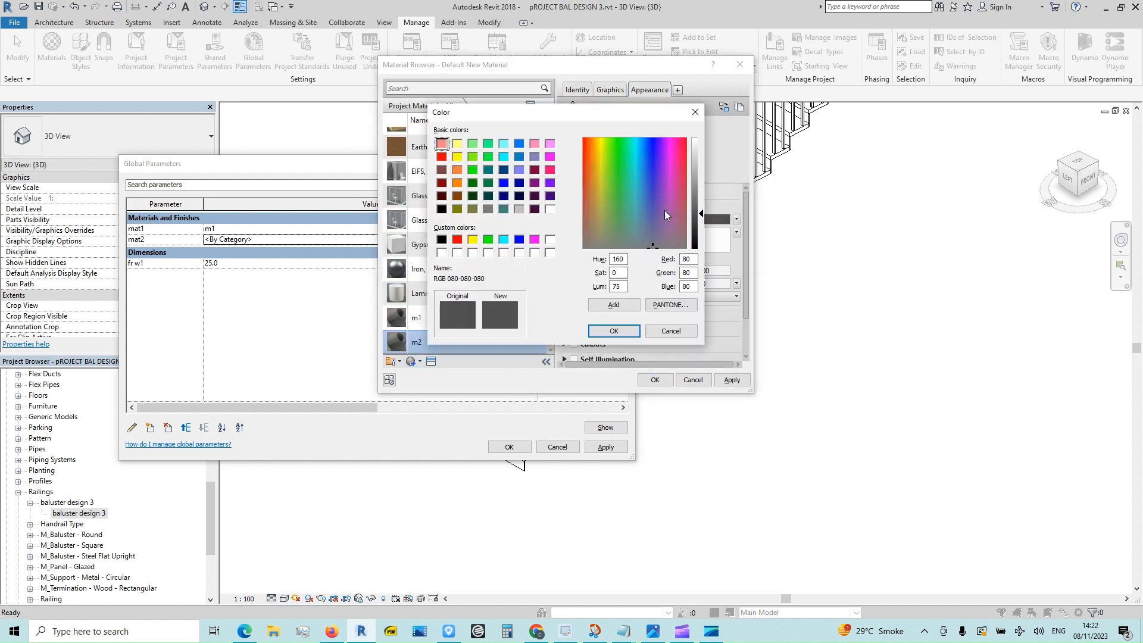
left_click(504, 183)
left_click(700, 183)
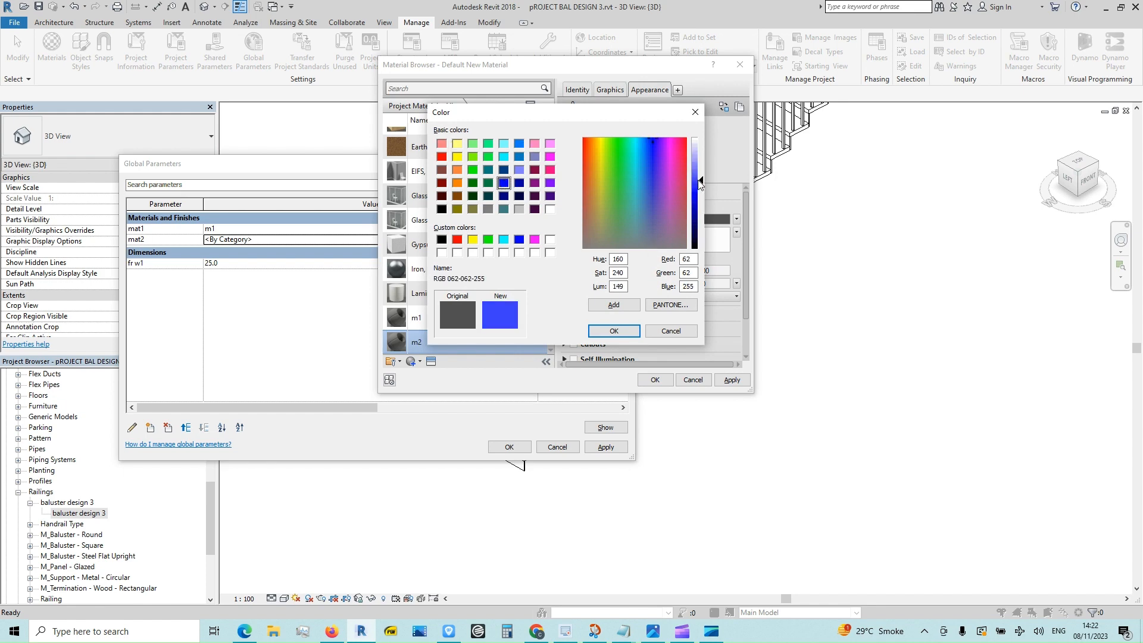
left_click(614, 331)
left_click(655, 380)
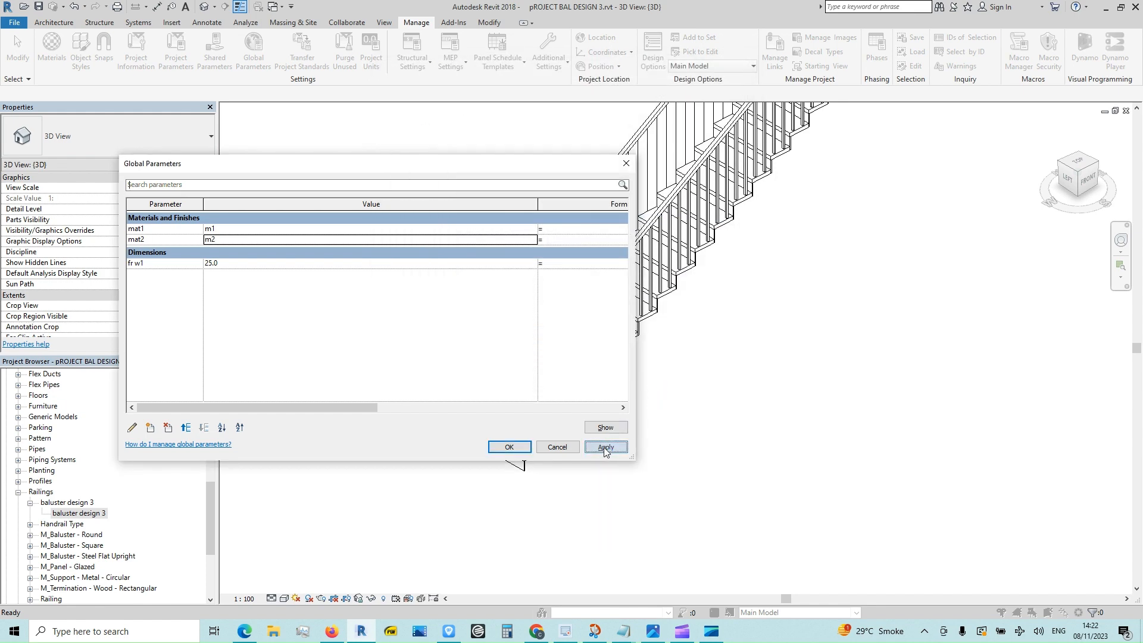
left_click(509, 446)
- Switch the 3D view's visual style to Realistic
left_click(284, 598)
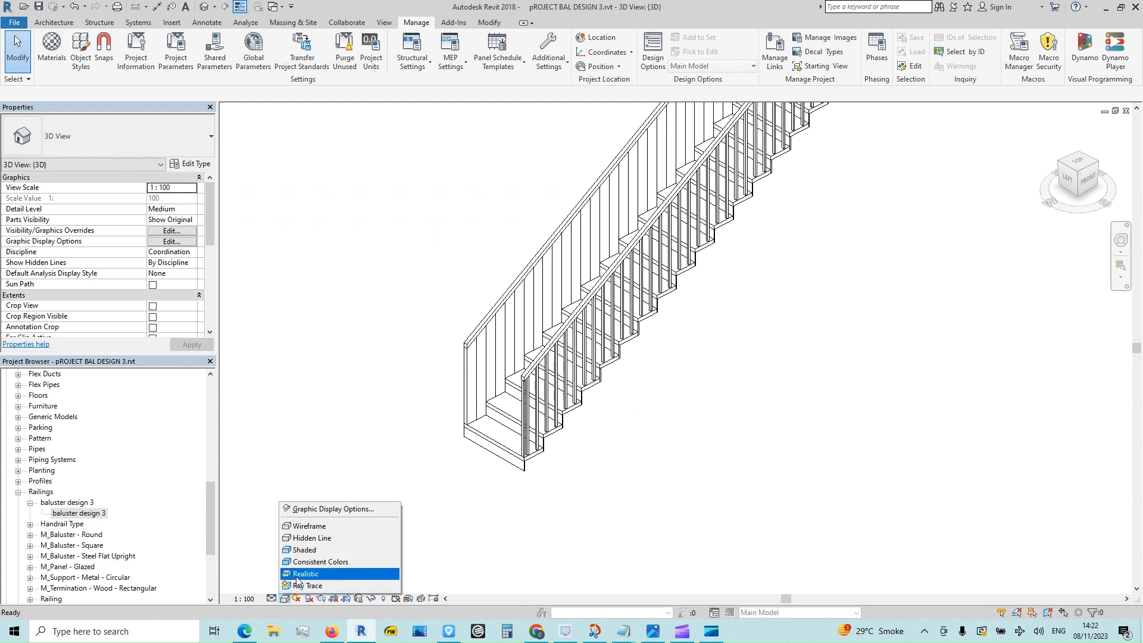
left_click(296, 580)
scroll(542, 530, "down", 2)
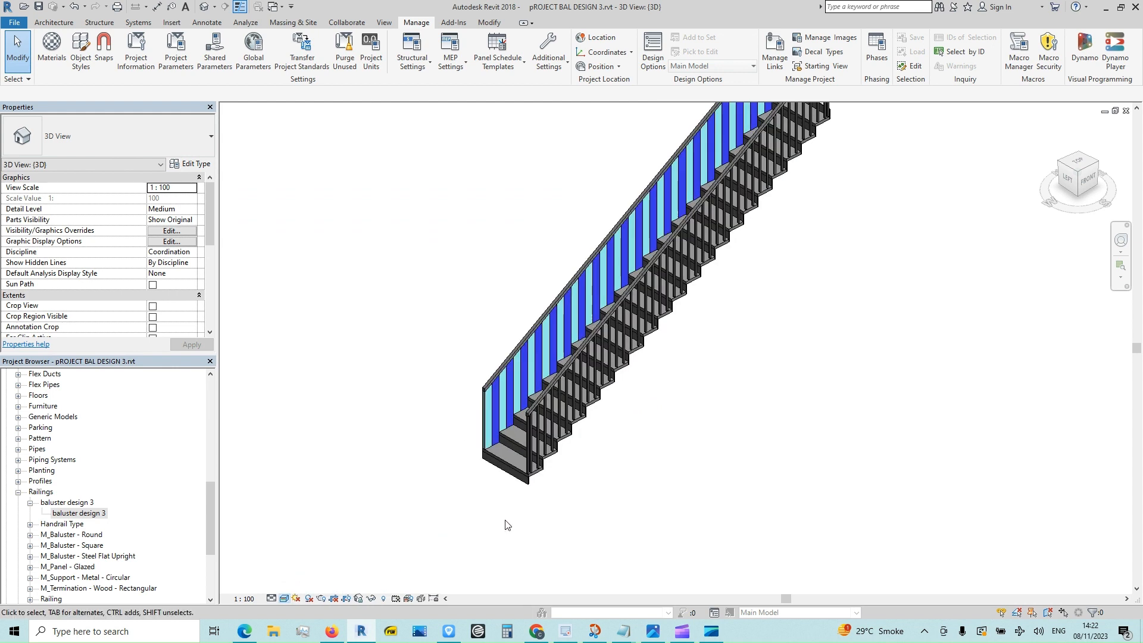
- Change the type of the stair's near-side 1100mm railing to RAIL BAL DES3 and deselect it
left_click(534, 408)
left_click(210, 153)
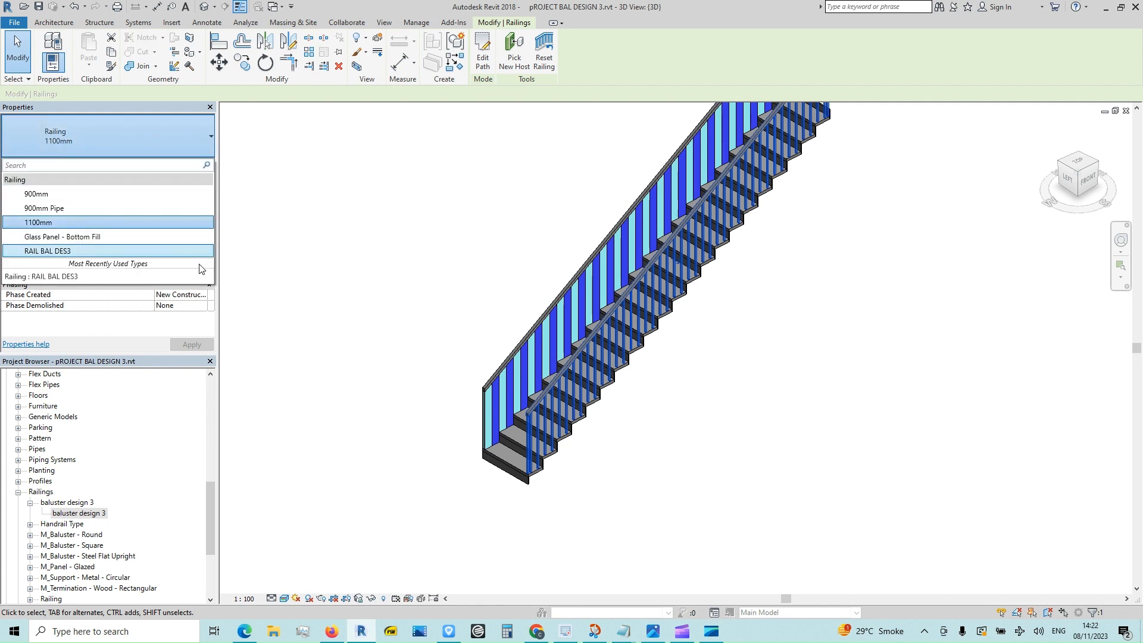
left_click(48, 251)
left_click(303, 298)
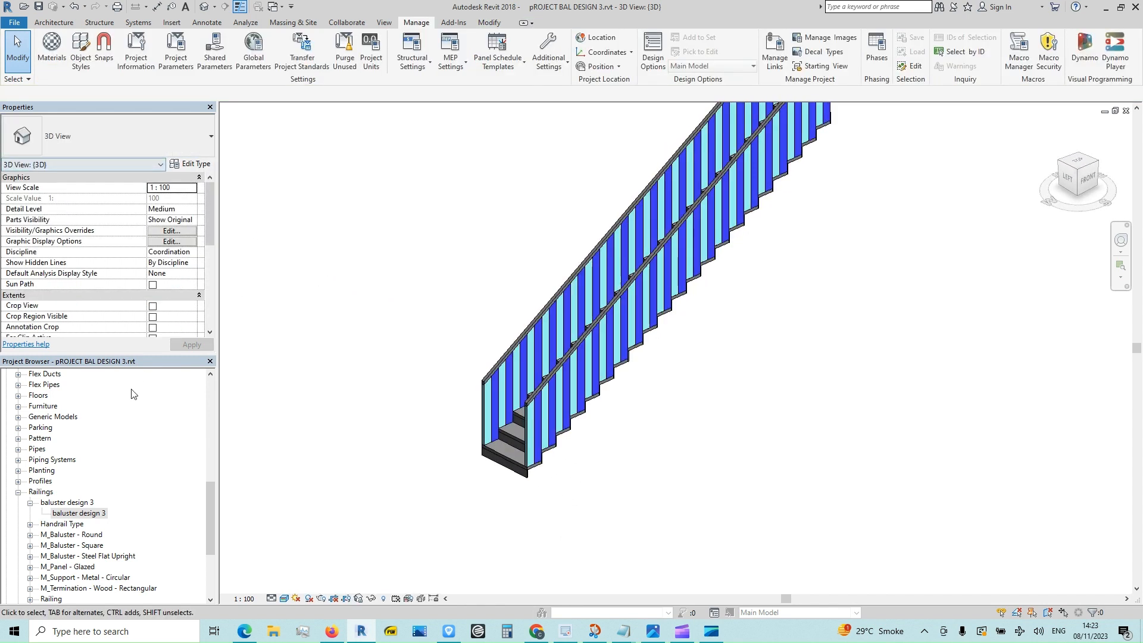
- Edit the stair in the Level 1 floor plan and stretch the run's lower edge outward to more than double its width
left_click_drag(211, 496, 212, 390)
double_click(51, 394)
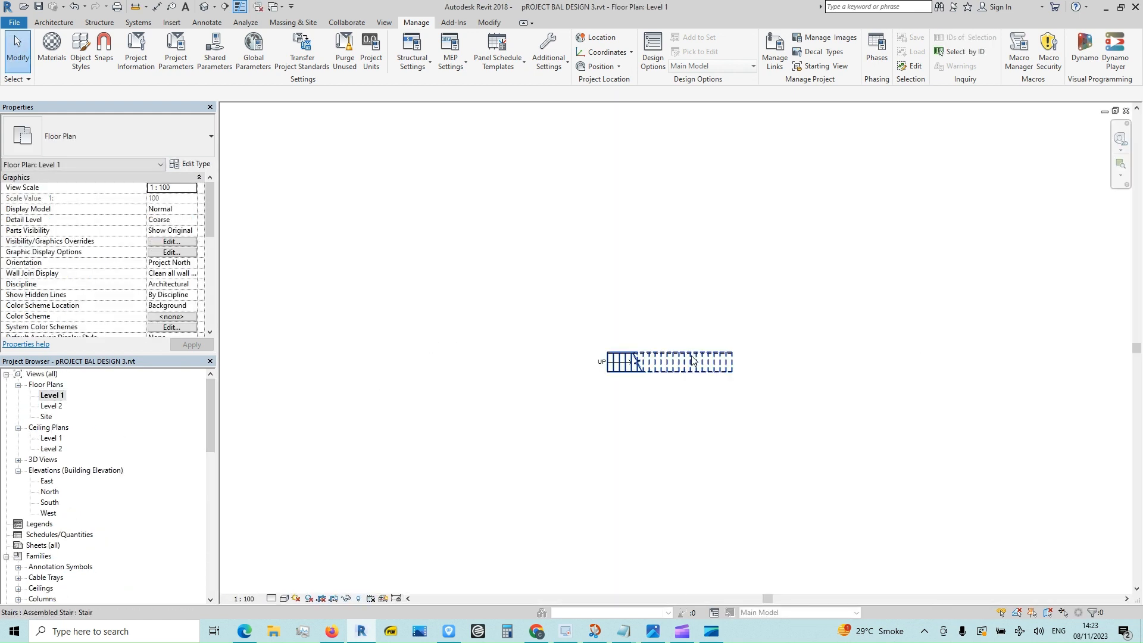
left_click(693, 364)
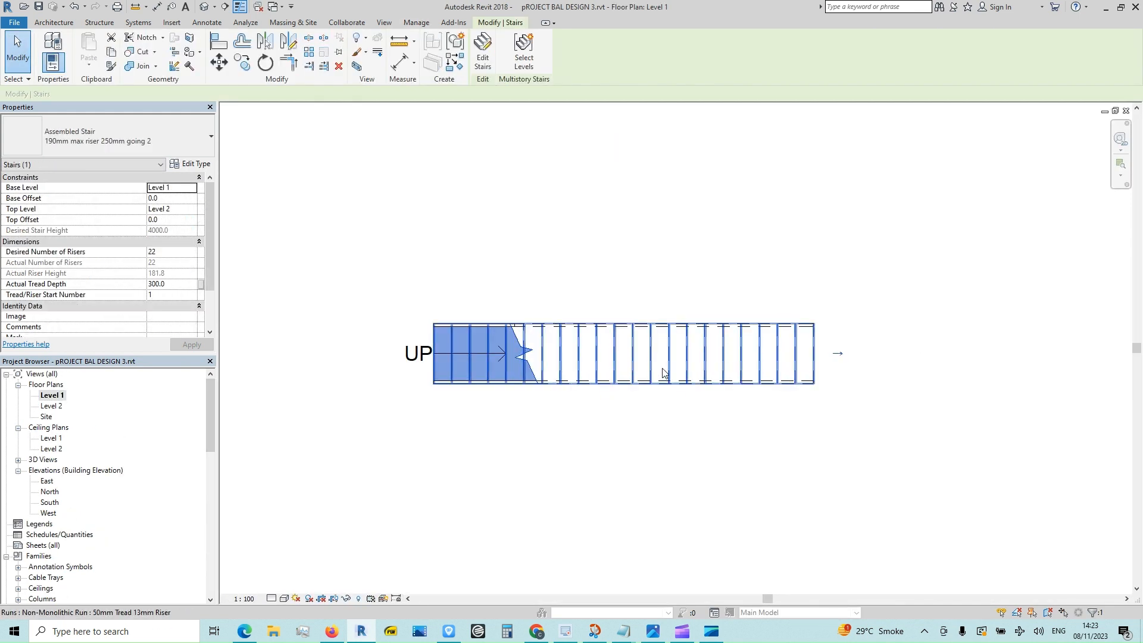
left_click(483, 59)
left_click(583, 374)
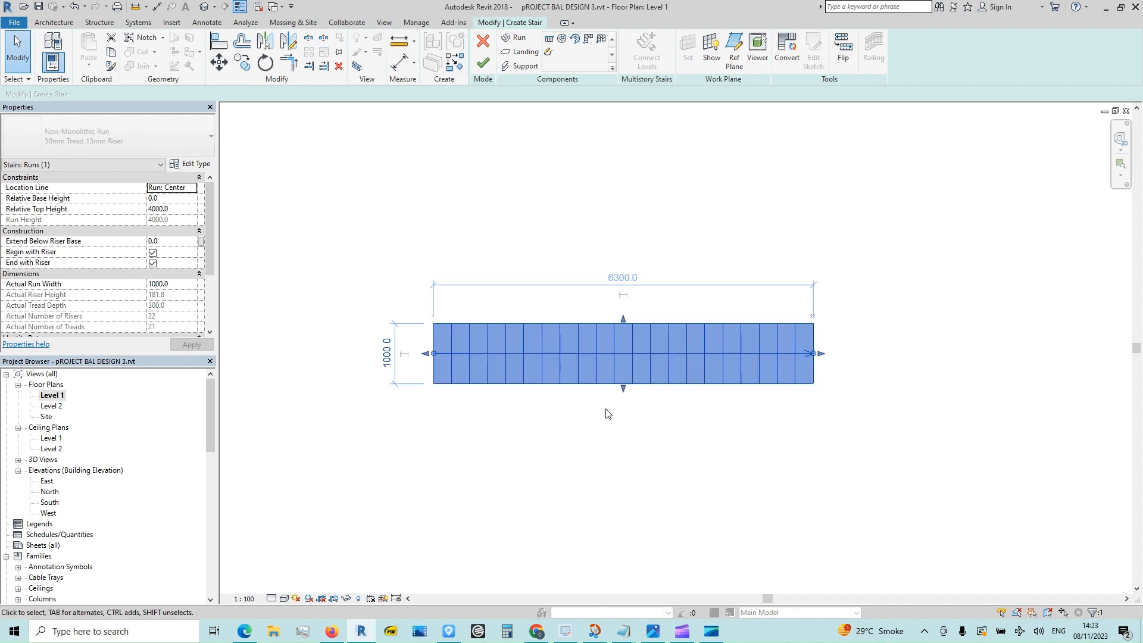
left_click_drag(623, 388, 619, 501)
key("Escape")
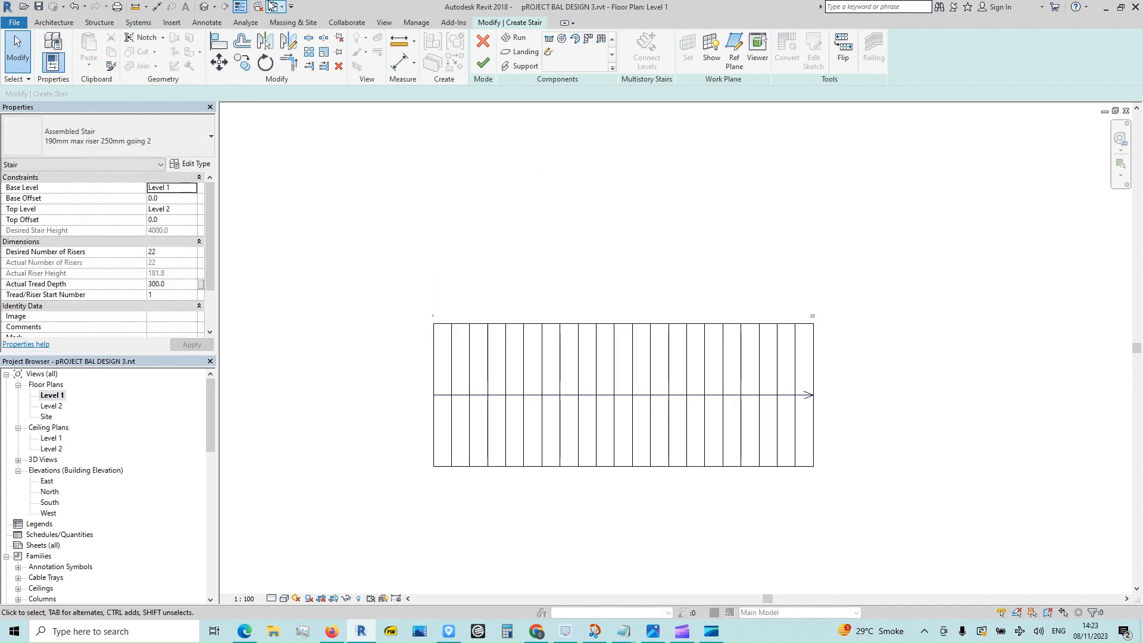
- Finish the stair edit and check the widened stair with its railings in the default 3D view
left_click(483, 62)
left_click(449, 136)
left_click(204, 7)
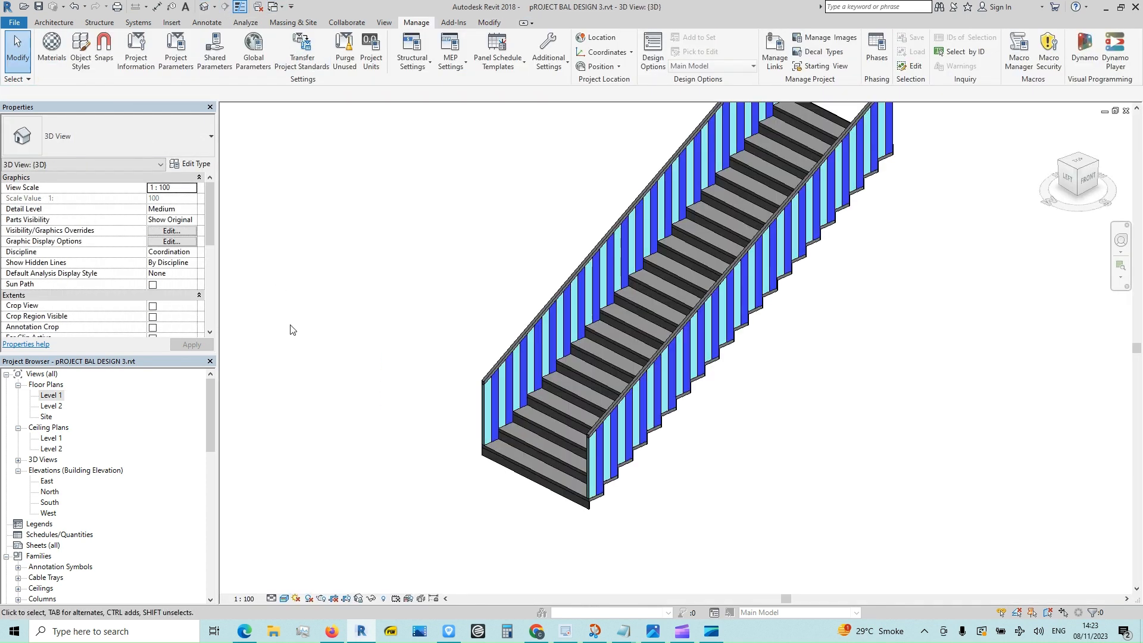
scroll(359, 296, "down", 1)
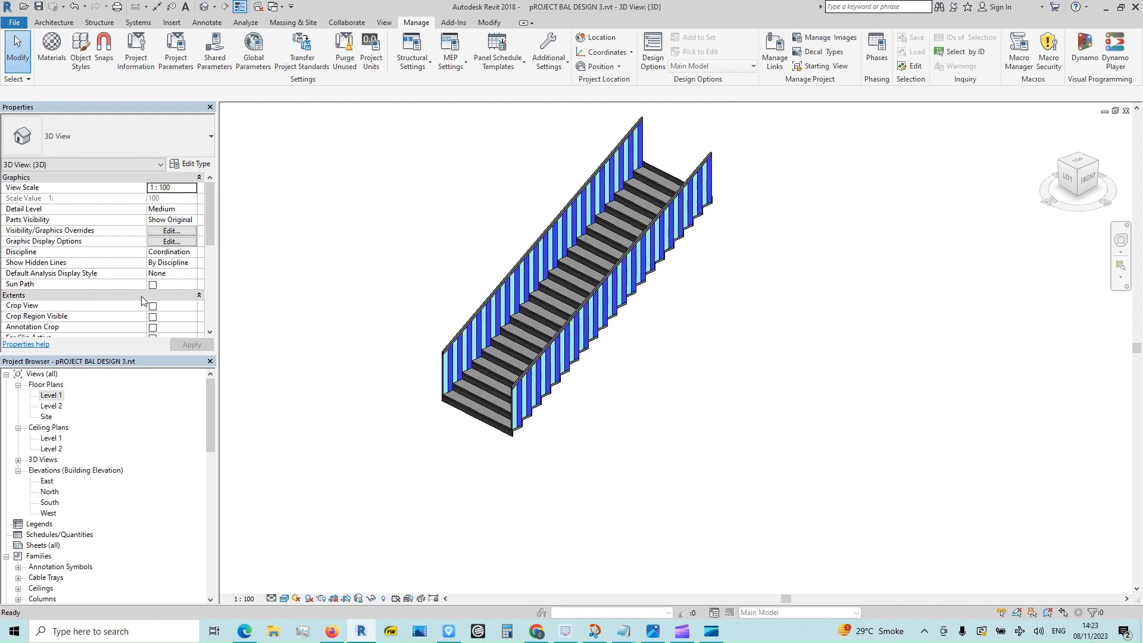
scroll(428, 352, "up", 2)
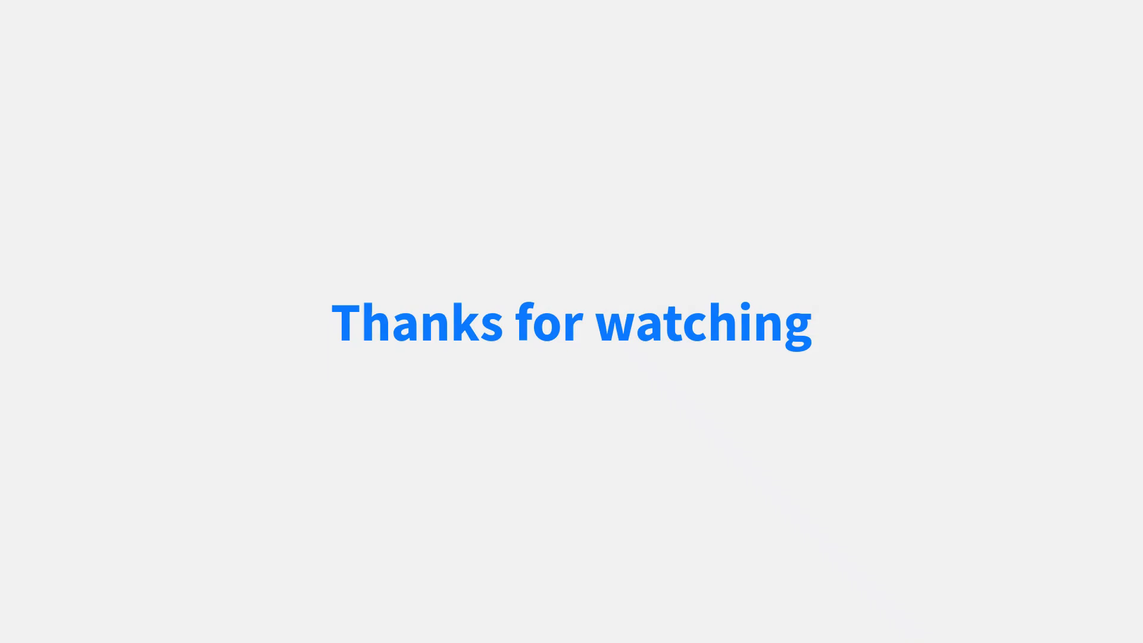